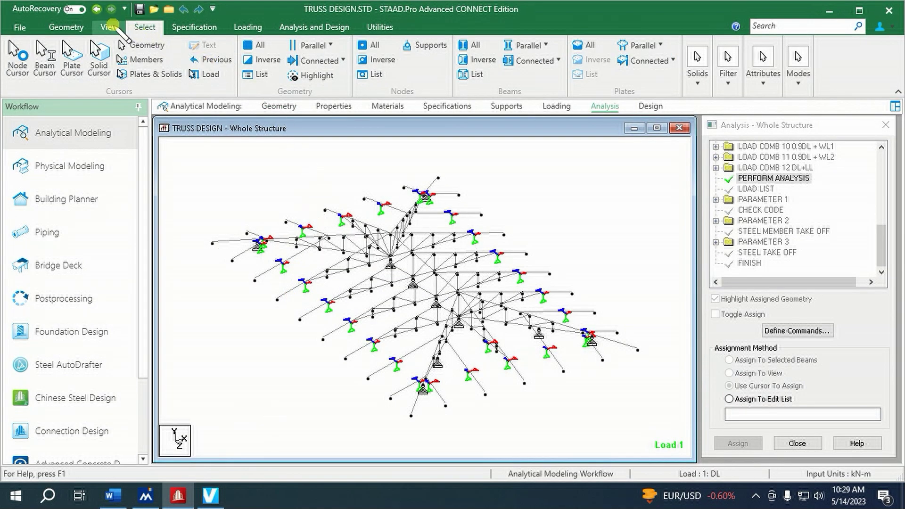
- Select the failed beams in the whole structure and check the design ratio of beam 193
click(763, 75)
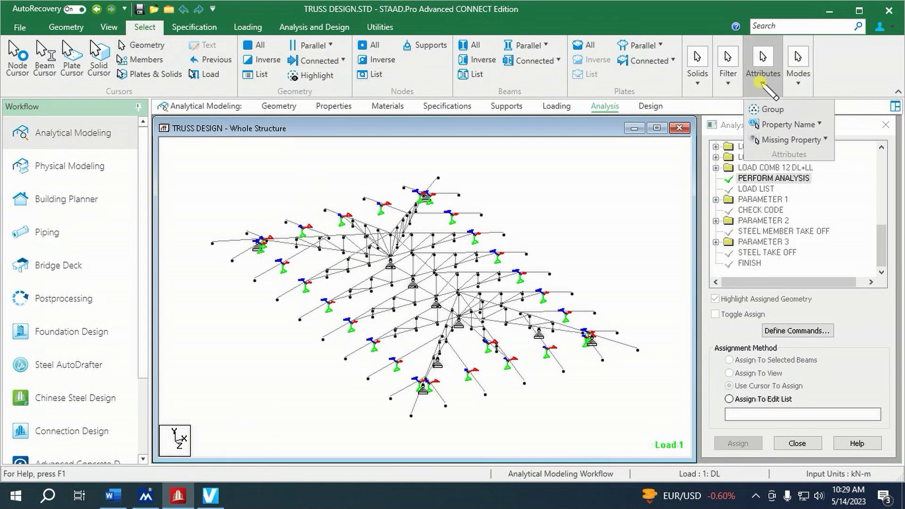
click(784, 125)
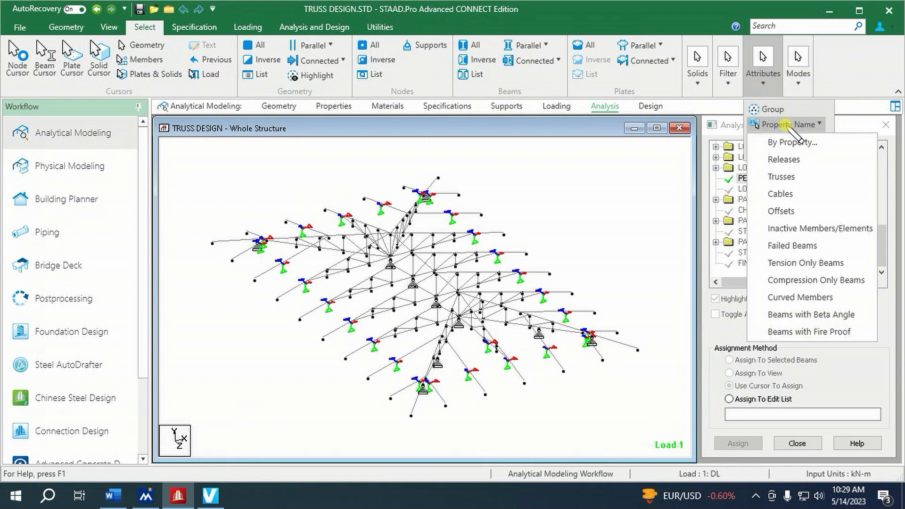
click(795, 243)
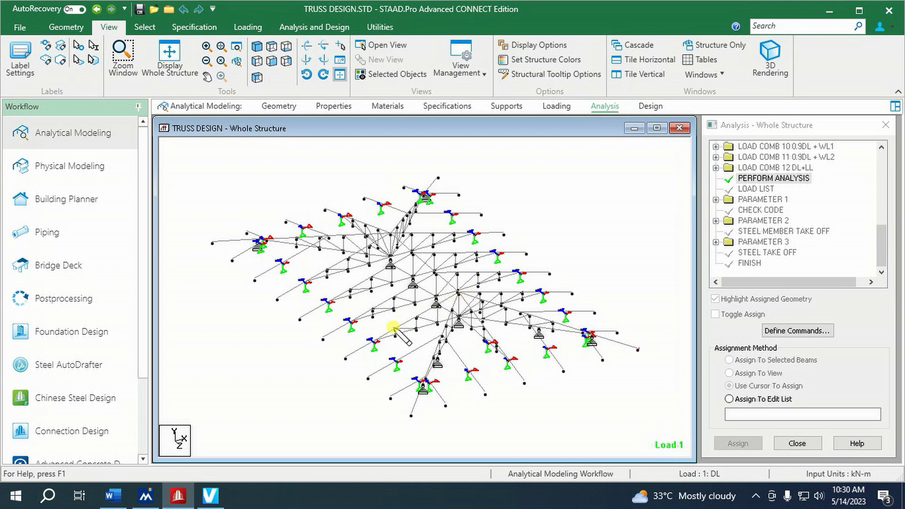
mouse_move(517, 293)
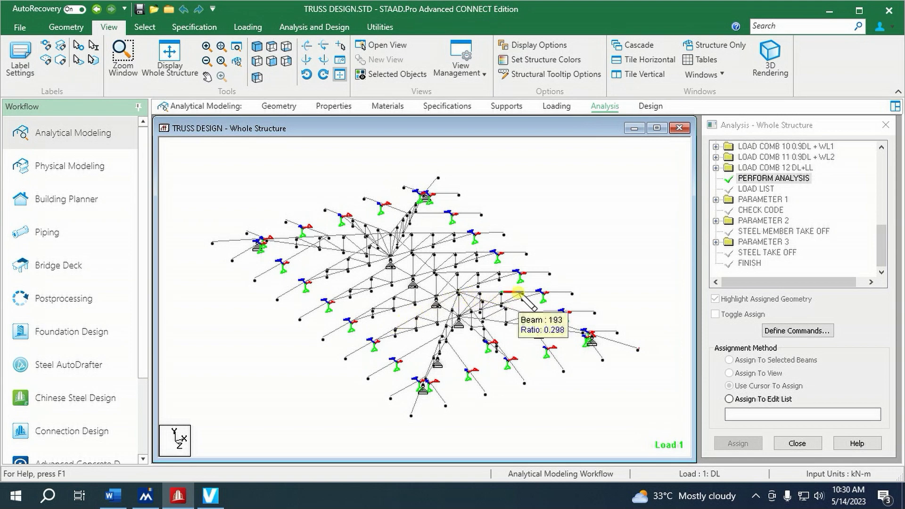
- Isolate the transverse truss line at the lower ridge support from the plan view in the active window, and show it in front elevation
click(271, 46)
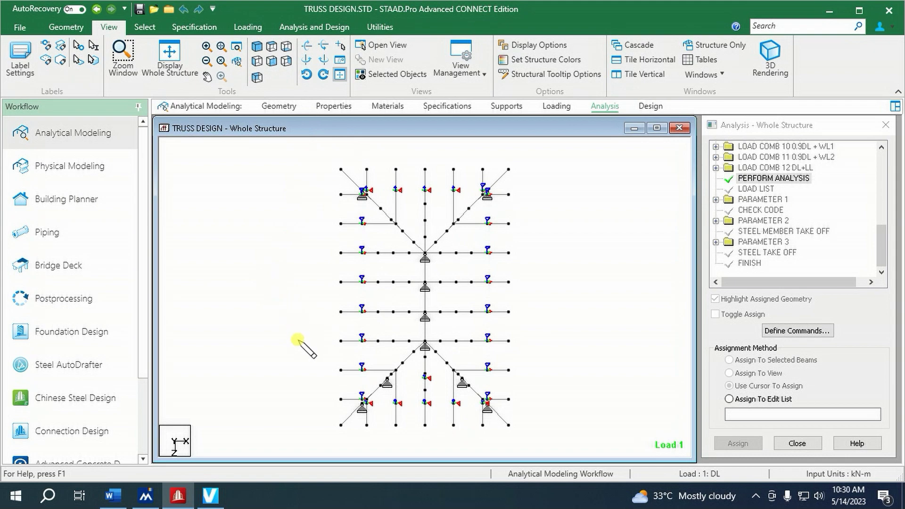
drag(296, 337, 521, 344)
right_click(572, 295)
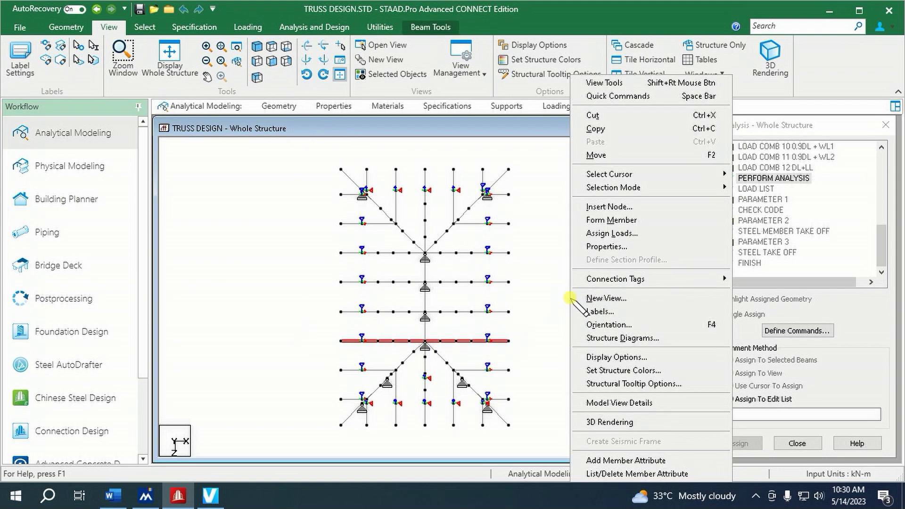
click(613, 297)
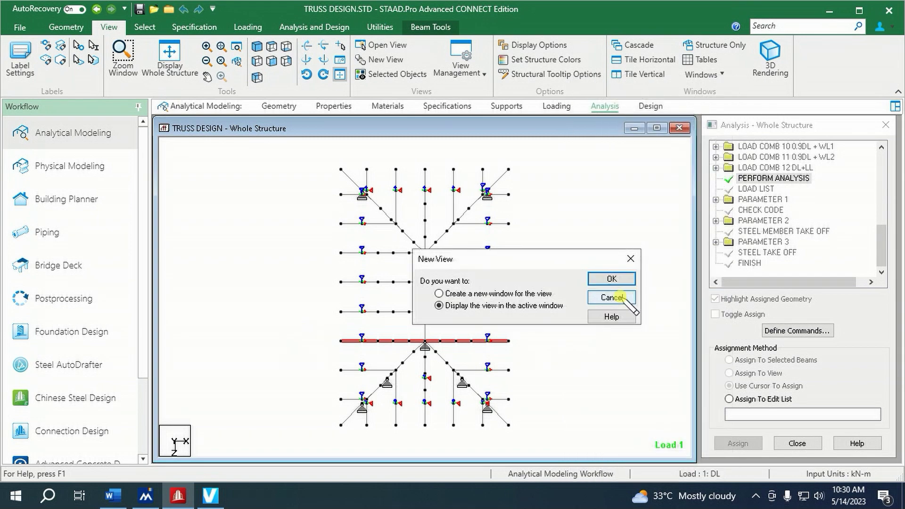
click(612, 280)
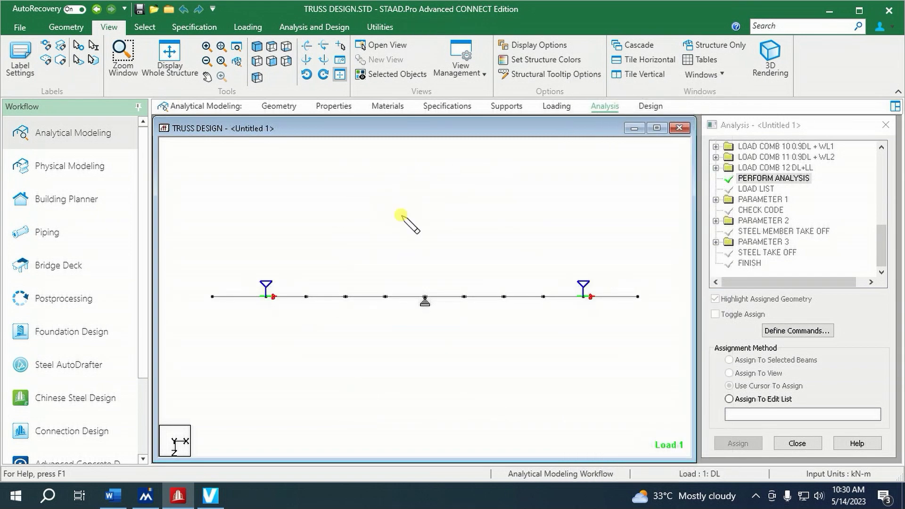
click(272, 61)
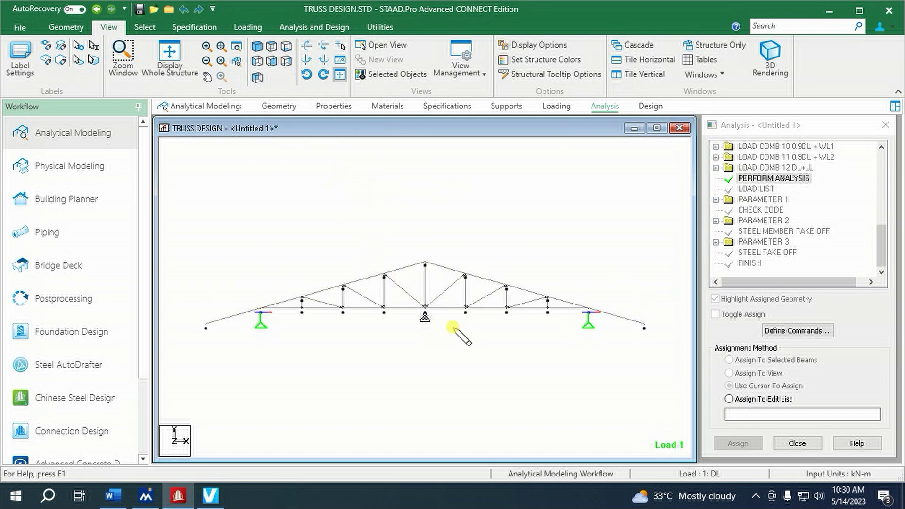
drag(454, 332, 455, 306)
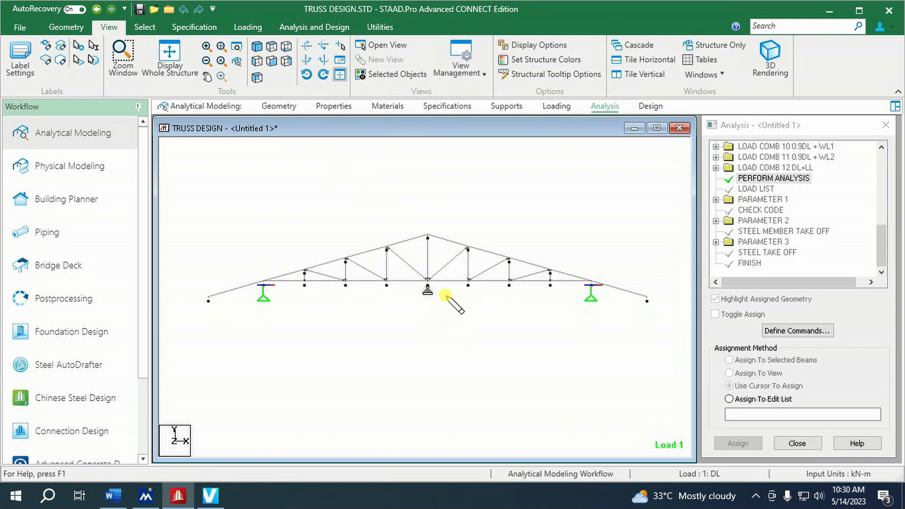
- Remove the START 0 0.12744 0 and END 0 0.12744 0 offsets from the truss's bottom chord beams using Toggle Specification
click(454, 106)
click(730, 214)
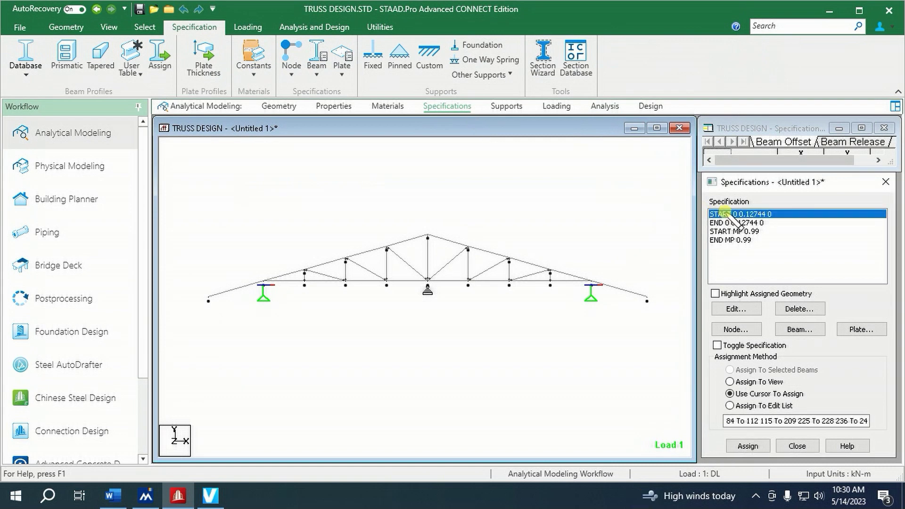
drag(236, 278, 602, 284)
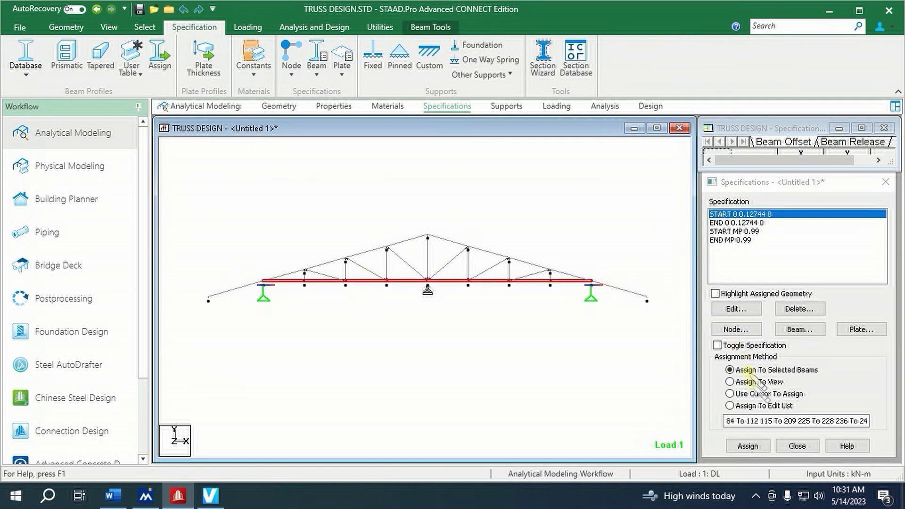
click(748, 445)
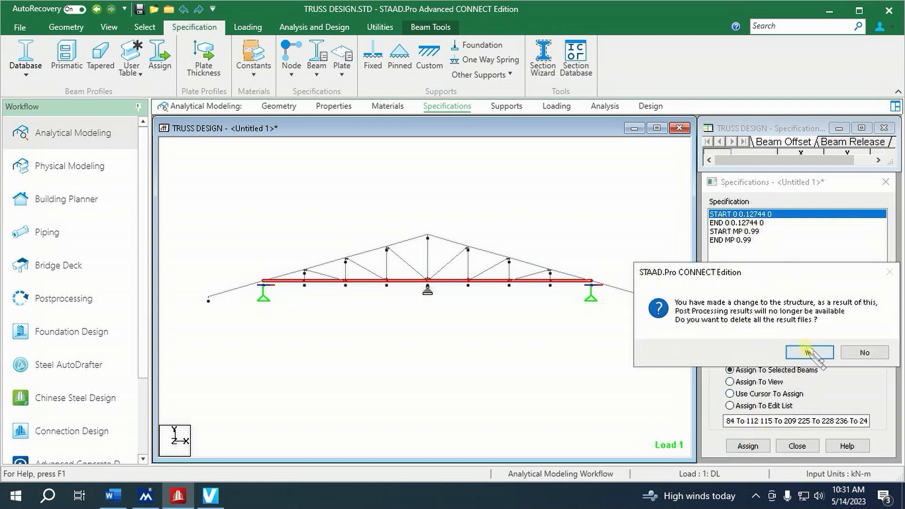
click(809, 352)
click(754, 222)
click(748, 446)
click(765, 353)
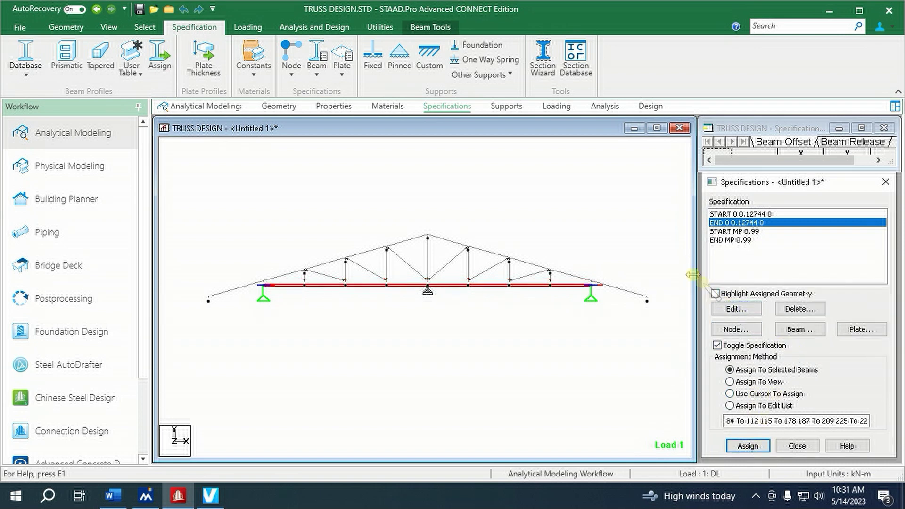
click(662, 240)
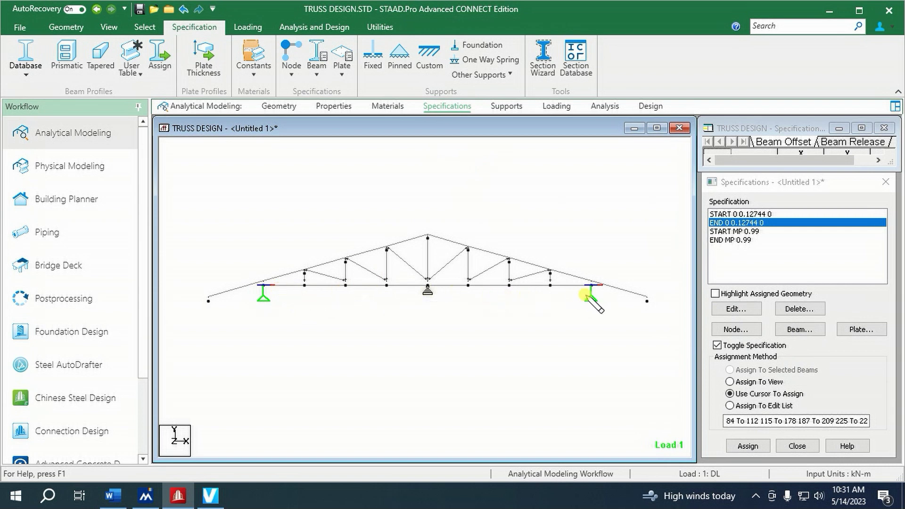
- Stretch beam 179 at the left end of the bottom chord through a distance of 1.7 m at its start node
click(286, 286)
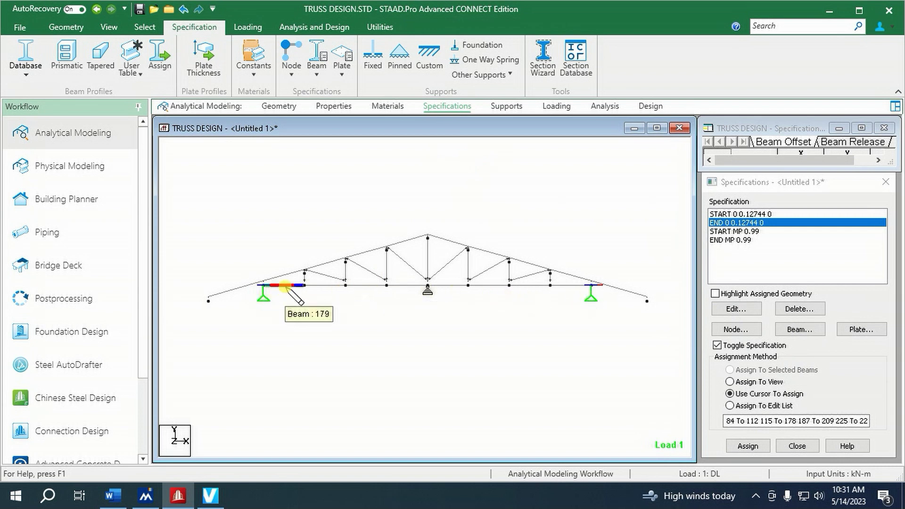
click(286, 286)
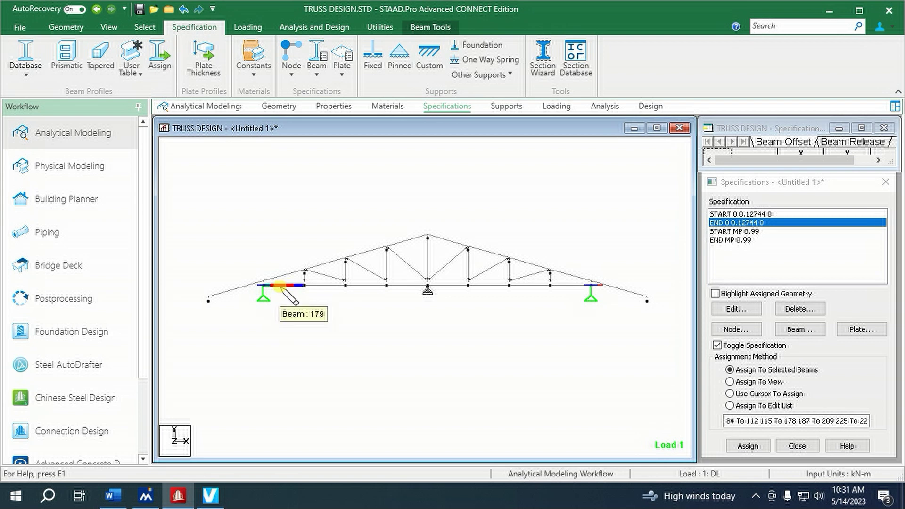
click(63, 27)
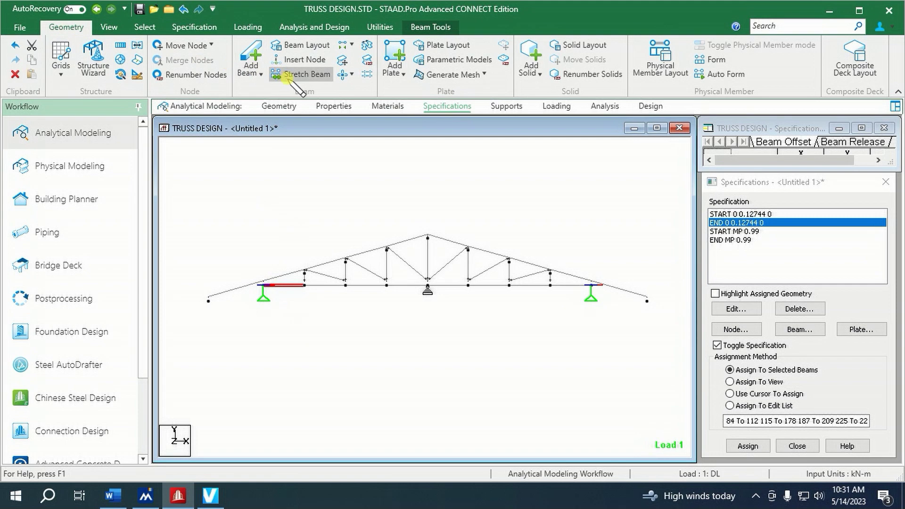
click(307, 74)
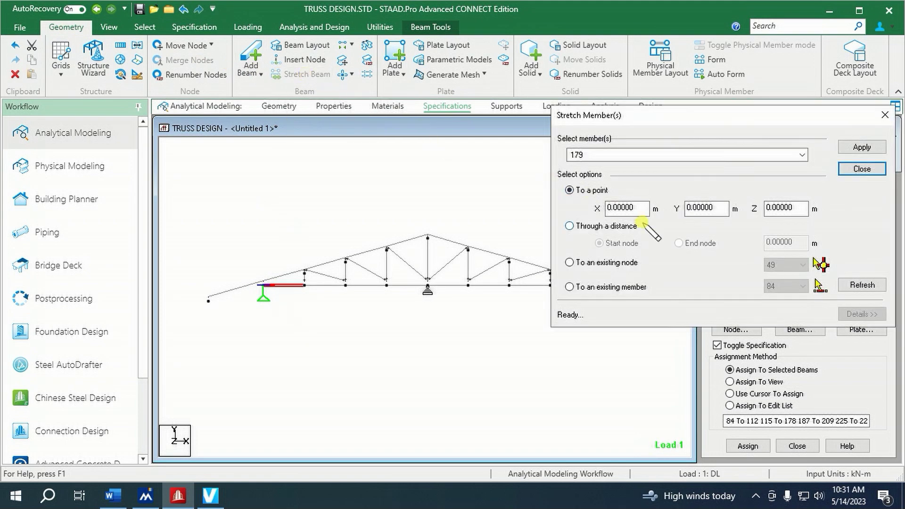
click(617, 226)
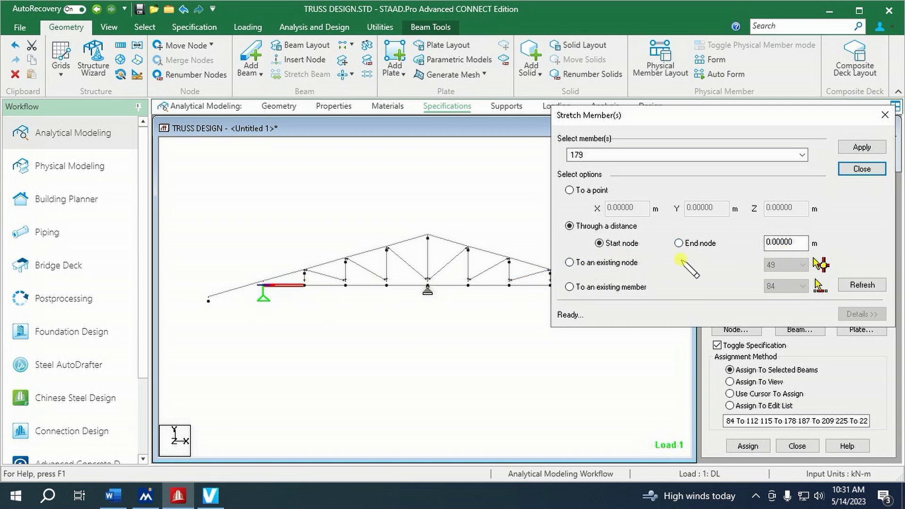
drag(795, 240, 717, 252)
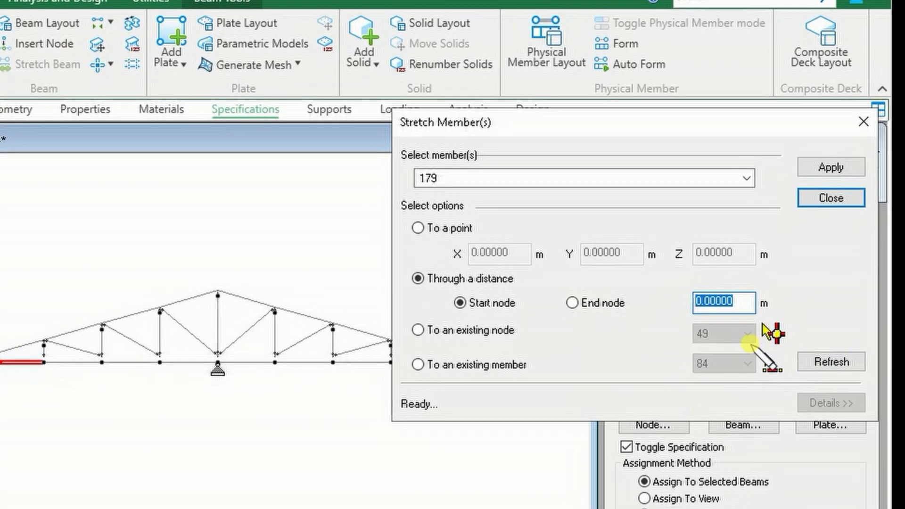
text(1.7)
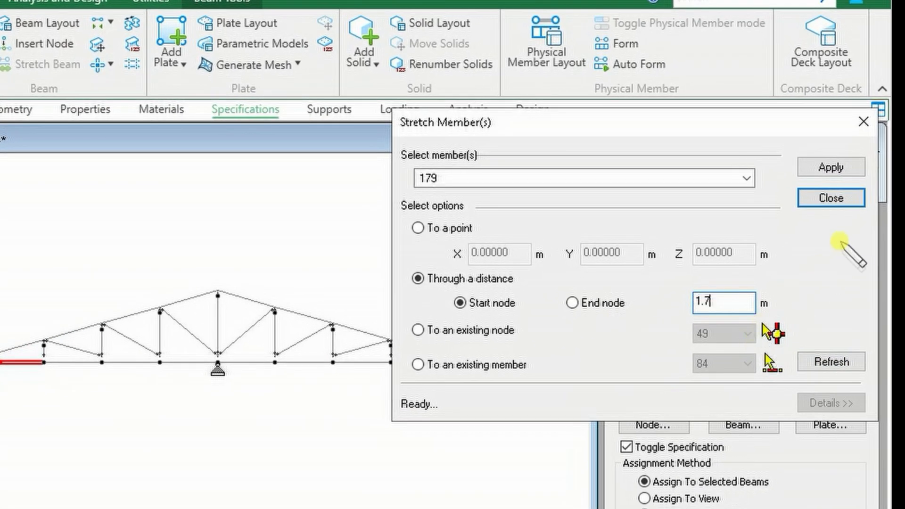
click(830, 168)
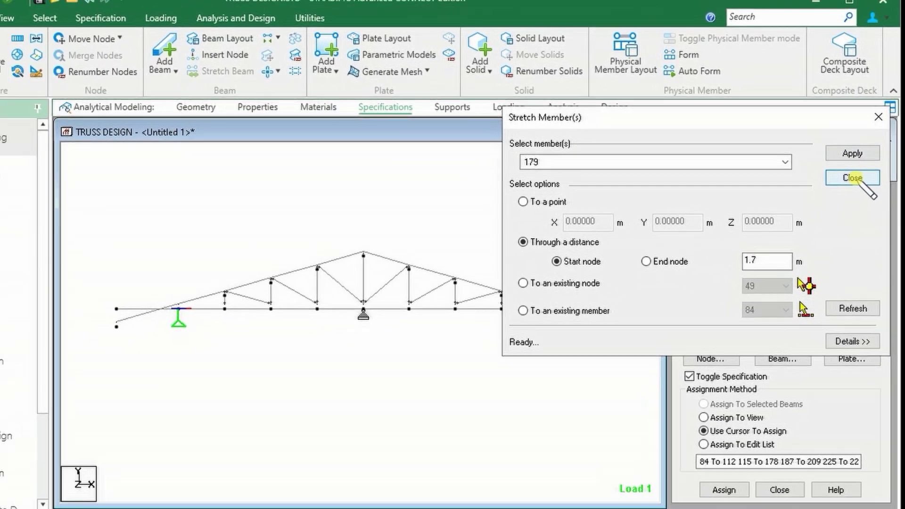
click(842, 187)
- Stretch beam 186 at the right end of the bottom chord through a distance of 1.7 m at its end node
scroll(454, 336, down, 3)
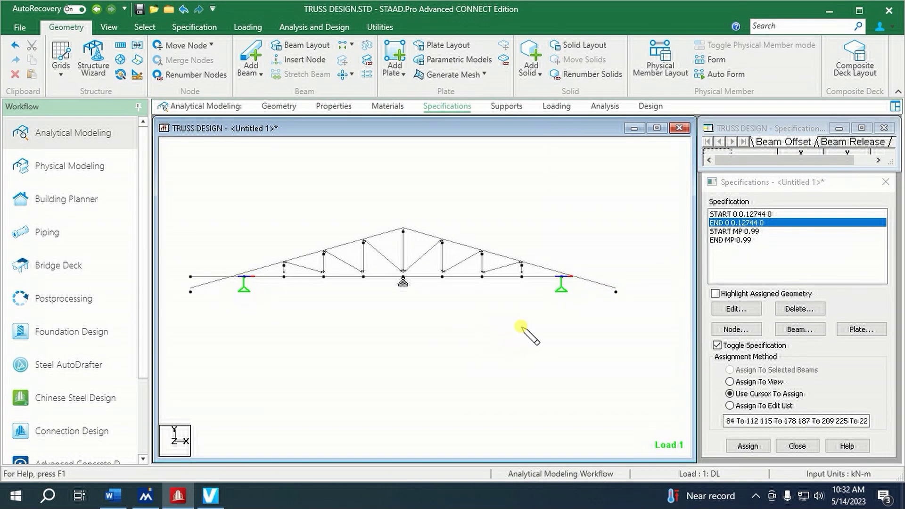
click(545, 277)
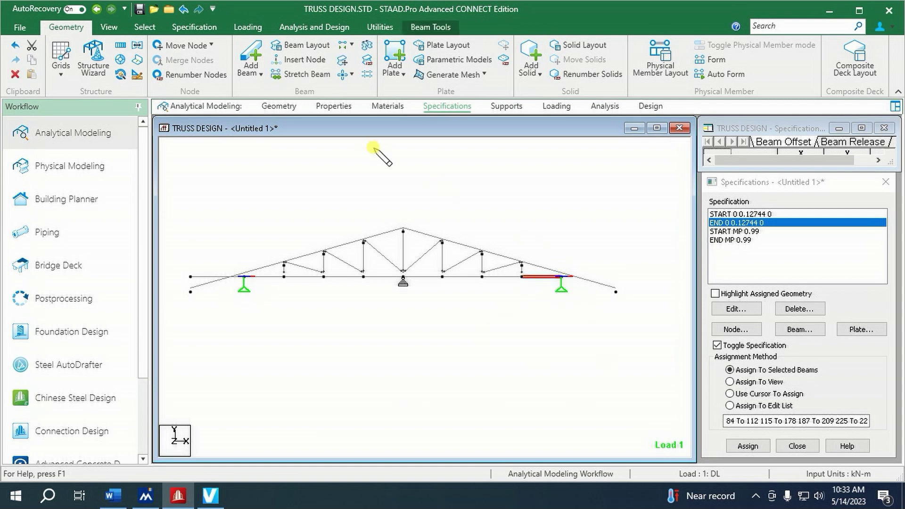
click(303, 74)
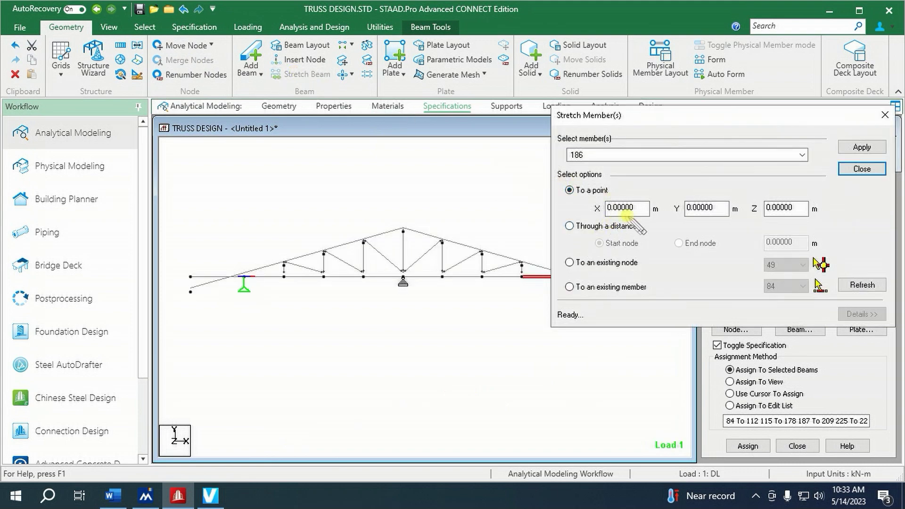
click(592, 226)
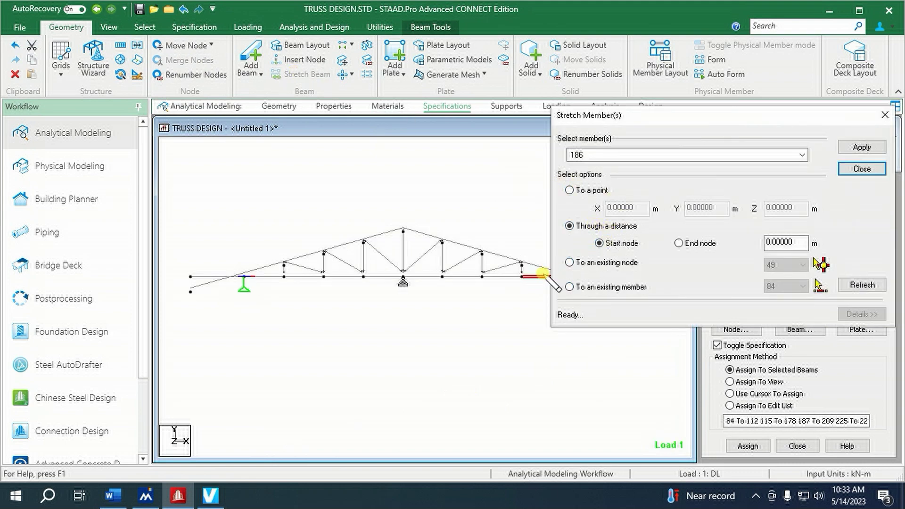
click(696, 243)
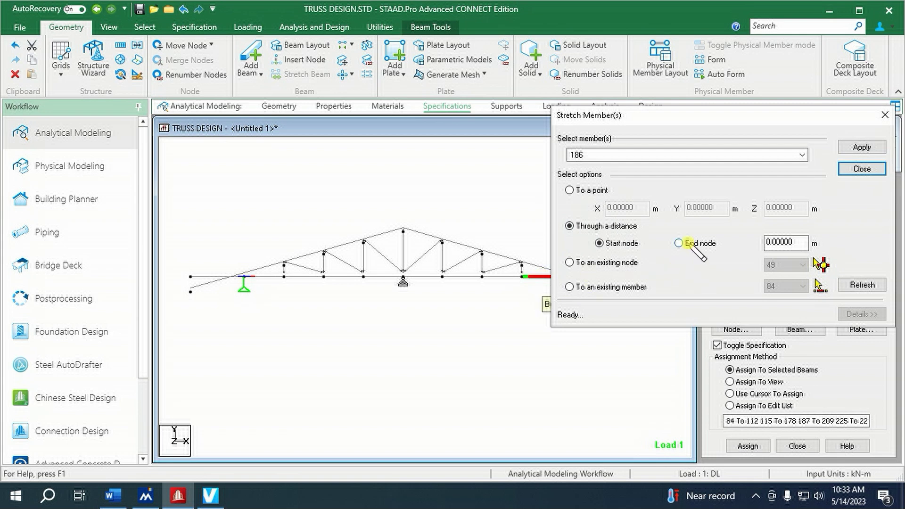
drag(796, 241, 702, 249)
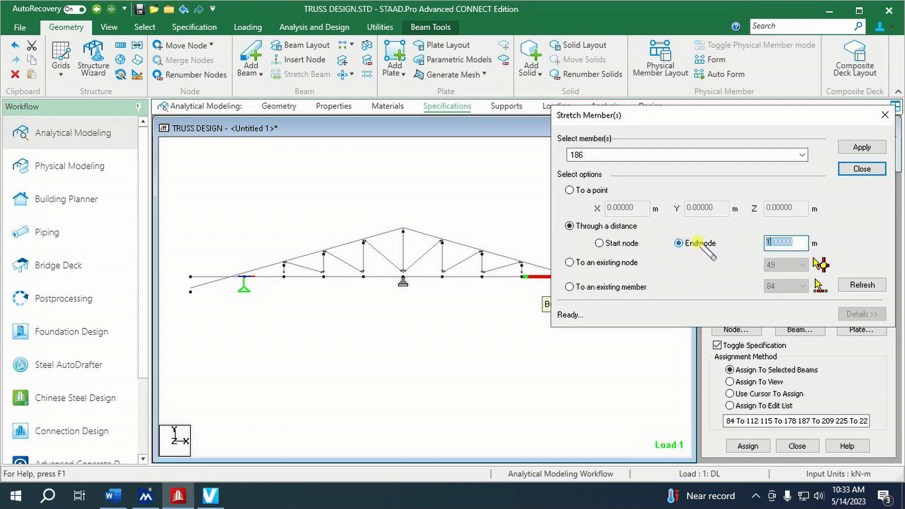
text(1.7)
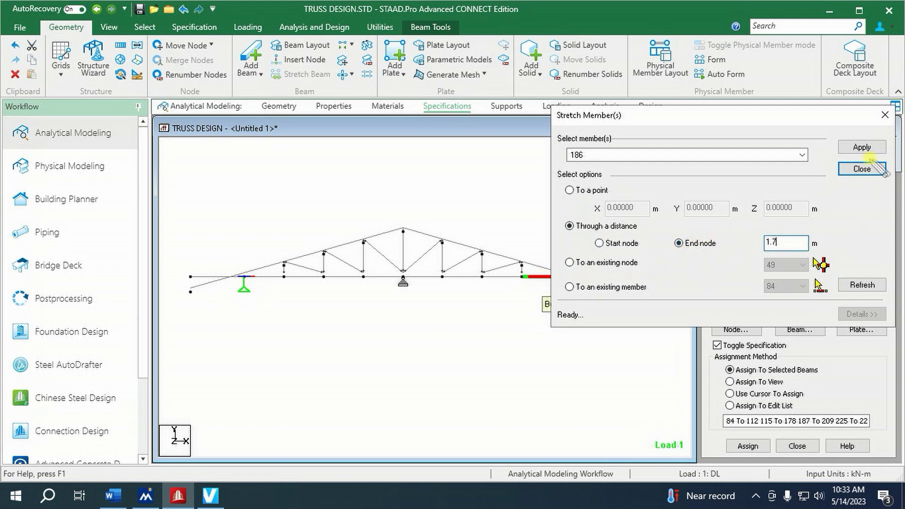
click(861, 147)
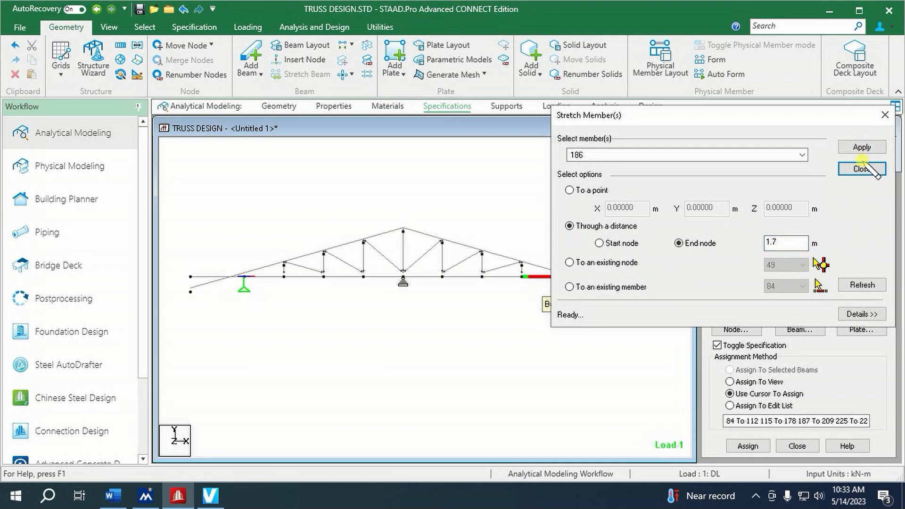
click(862, 169)
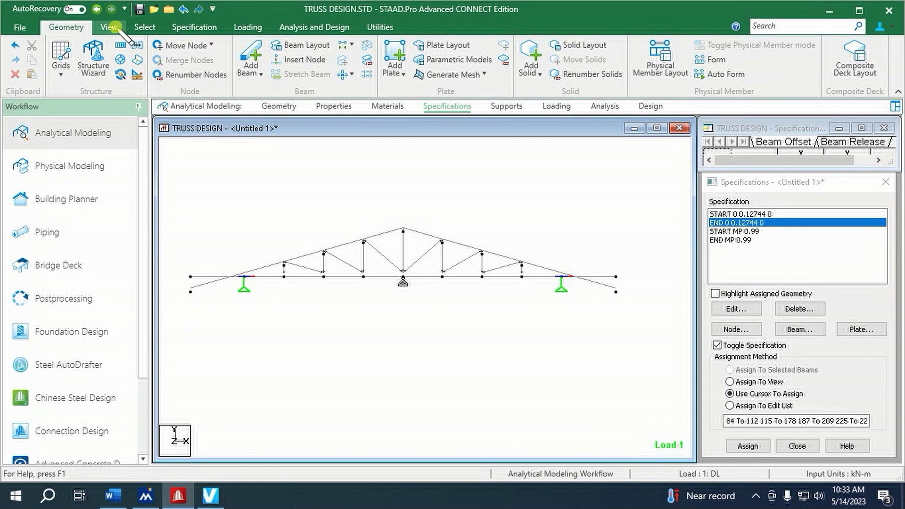
- Copy the bottom chord beams parallel to X down by Y -0.48283 m, with the chord's left end as reference point on the lower eave node
click(145, 27)
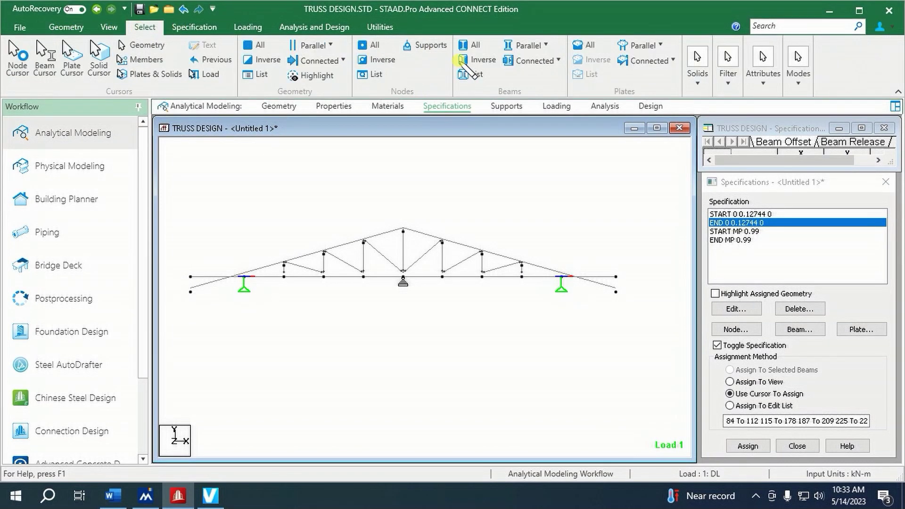
click(527, 45)
click(531, 64)
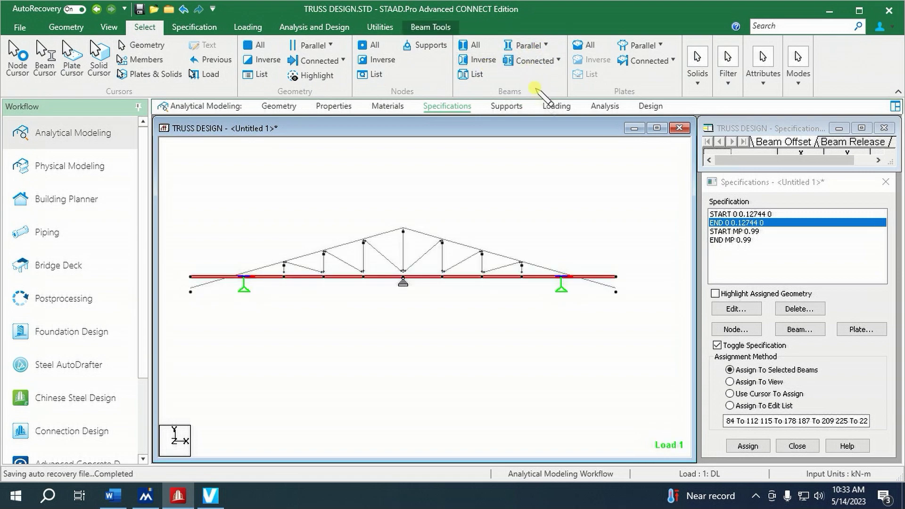
right_click(525, 161)
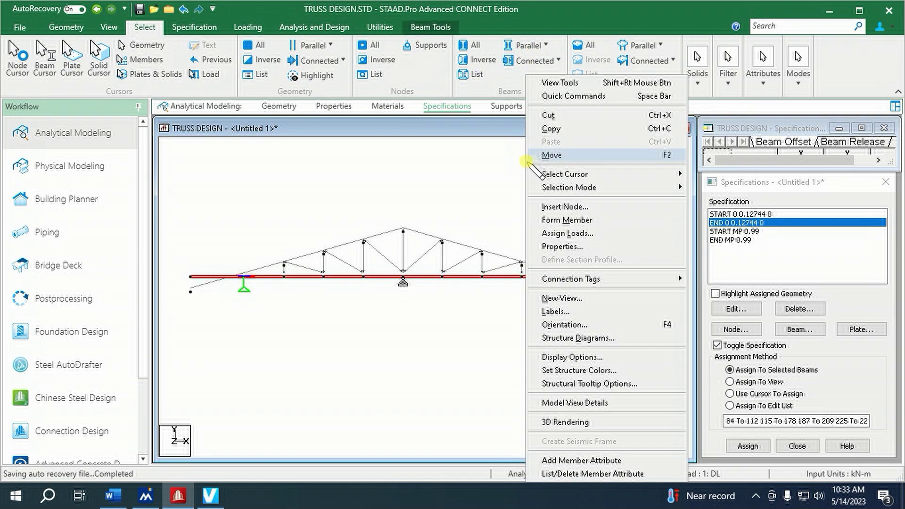
click(552, 128)
right_click(549, 180)
click(585, 141)
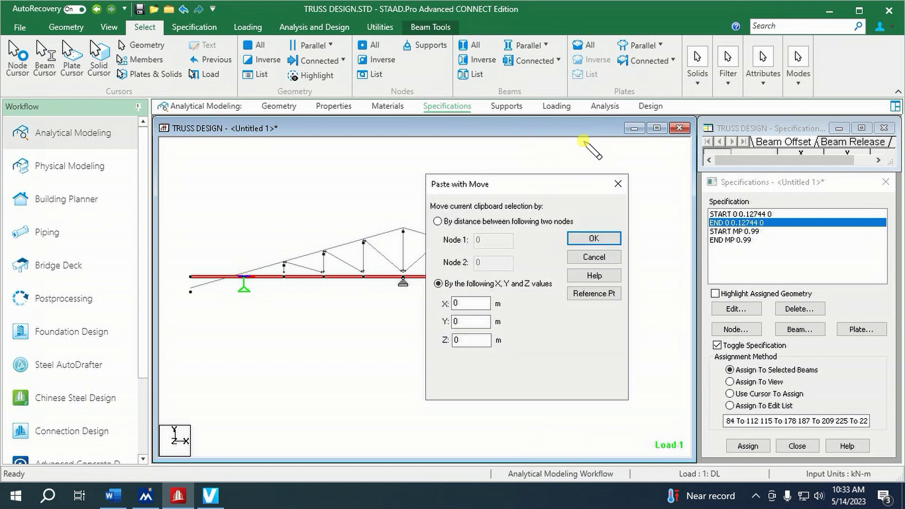
click(589, 293)
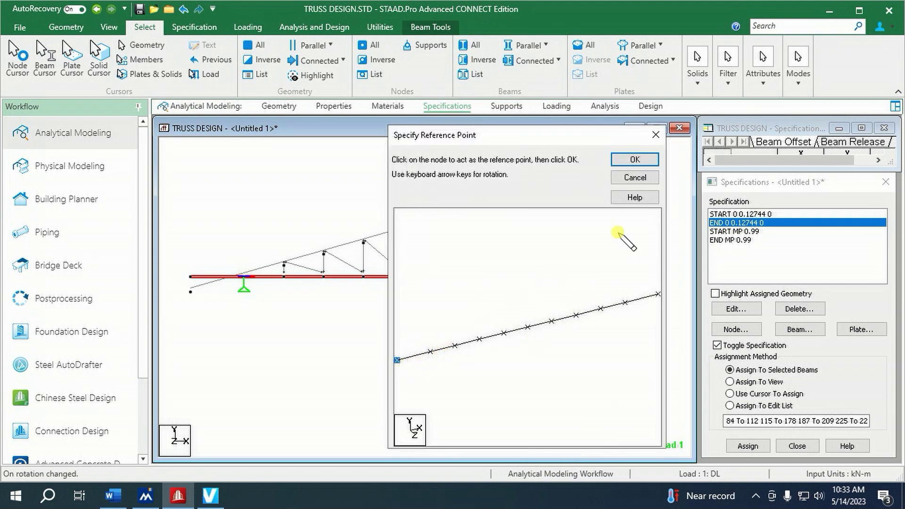
click(635, 159)
click(191, 292)
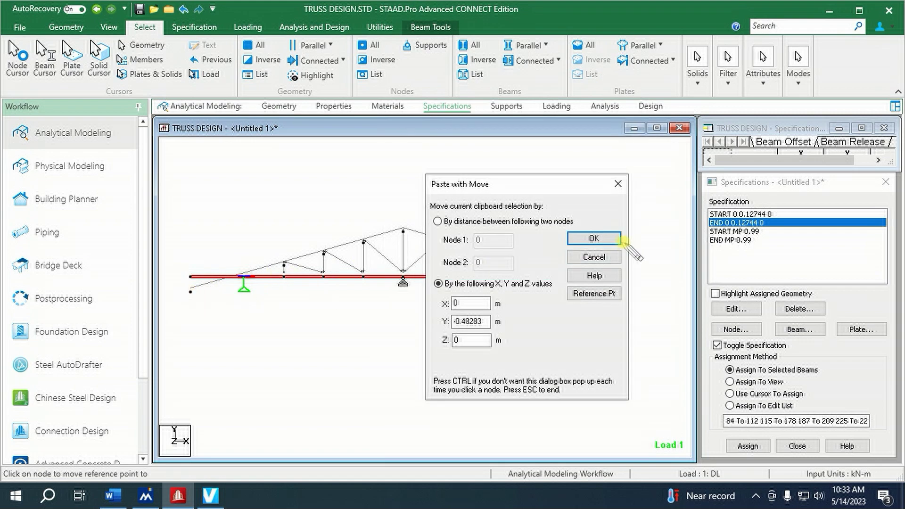
click(594, 238)
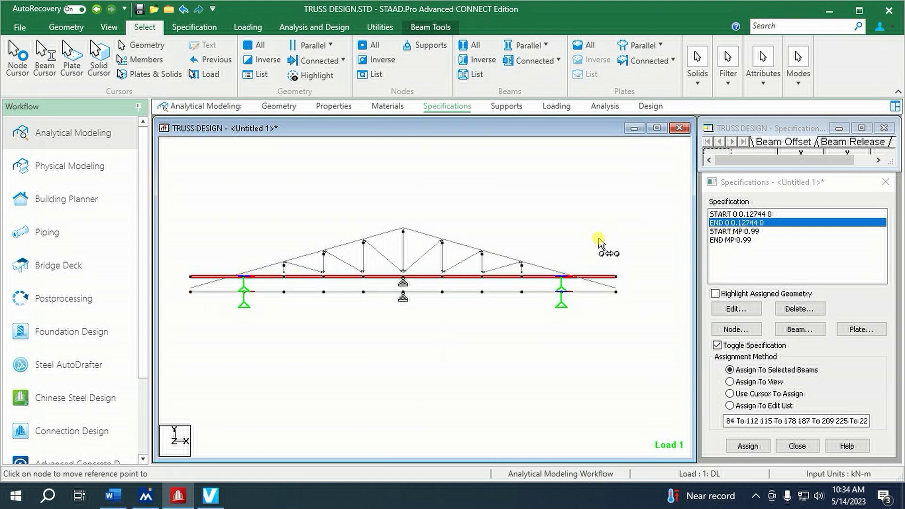
- Delete the 10 original upper bottom chord beams together with the nodes left without attached elements
key(Delete)
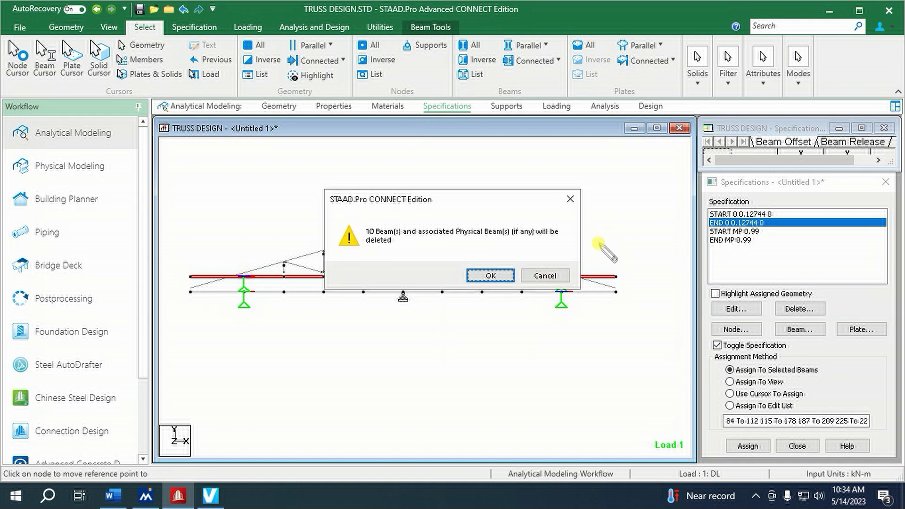
click(500, 275)
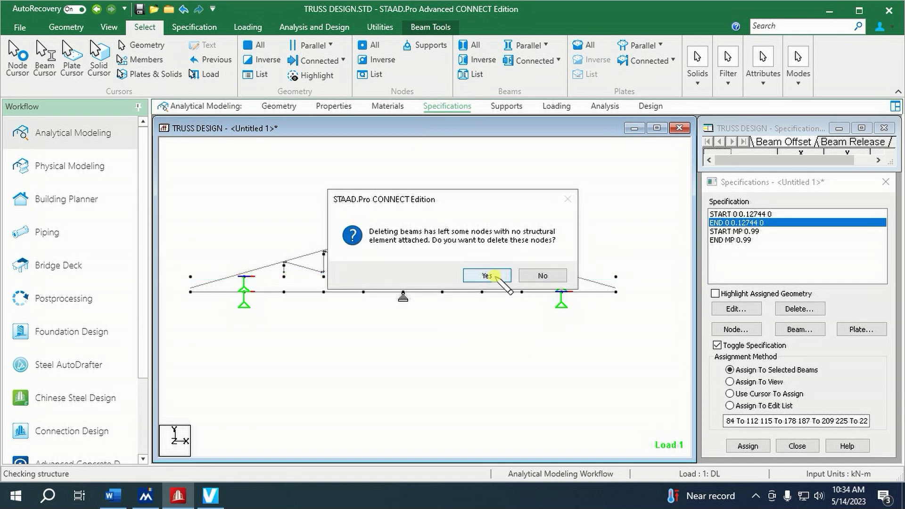
click(488, 275)
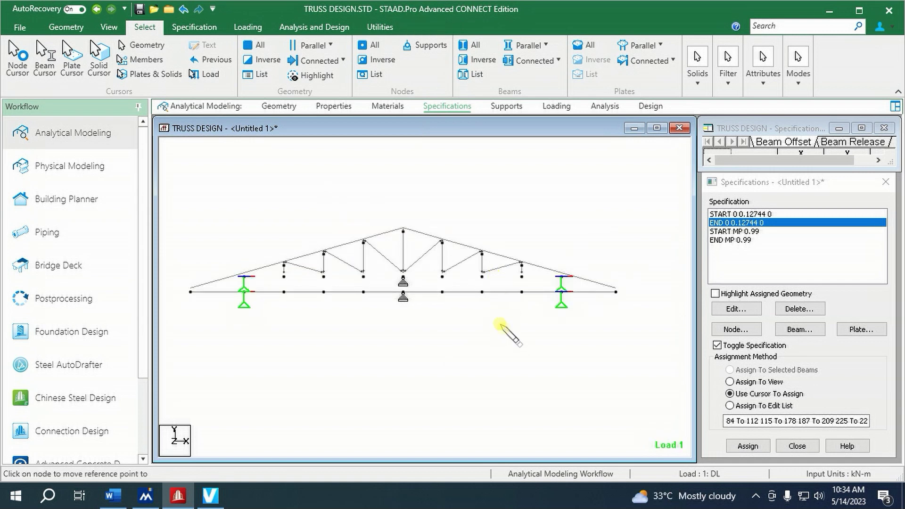
- Connect the nodes of the old and new bottom chord lines between the supports with beams along the Y axis
right_click(401, 200)
mouse_move(424, 221)
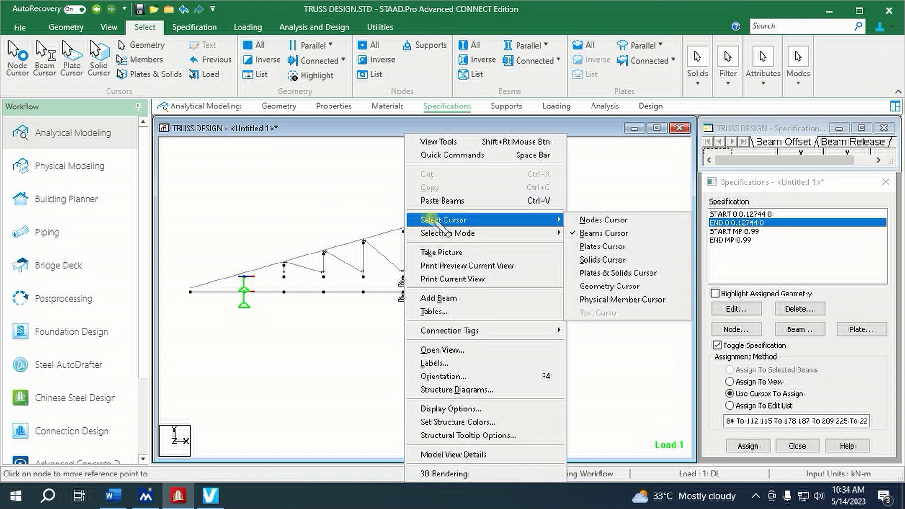
click(593, 221)
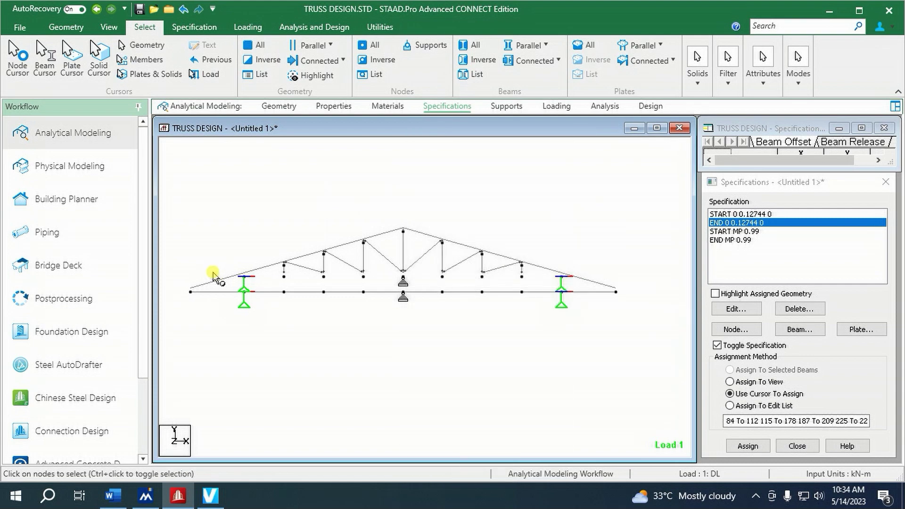
drag(214, 277, 589, 317)
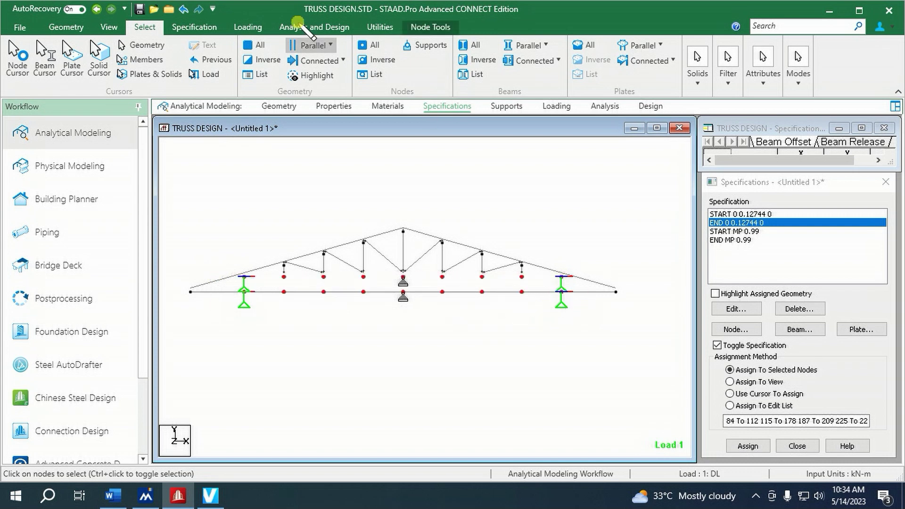
click(58, 29)
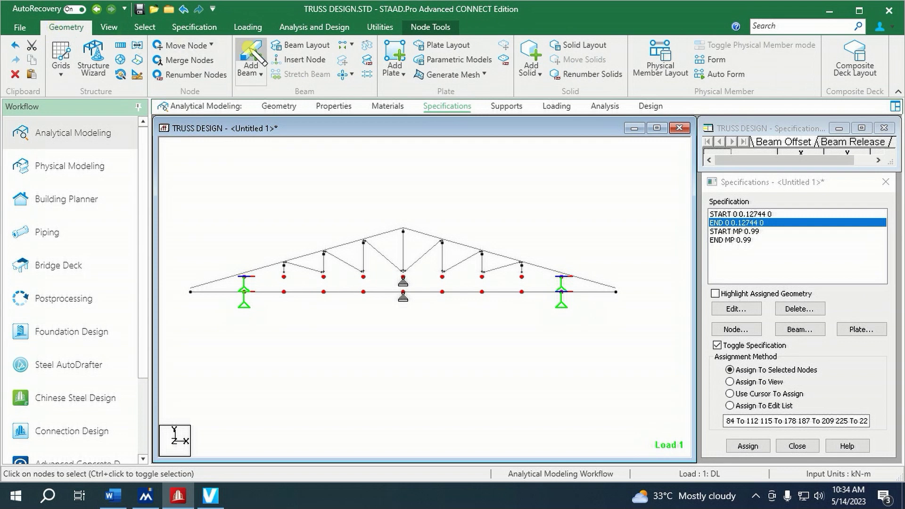
click(352, 45)
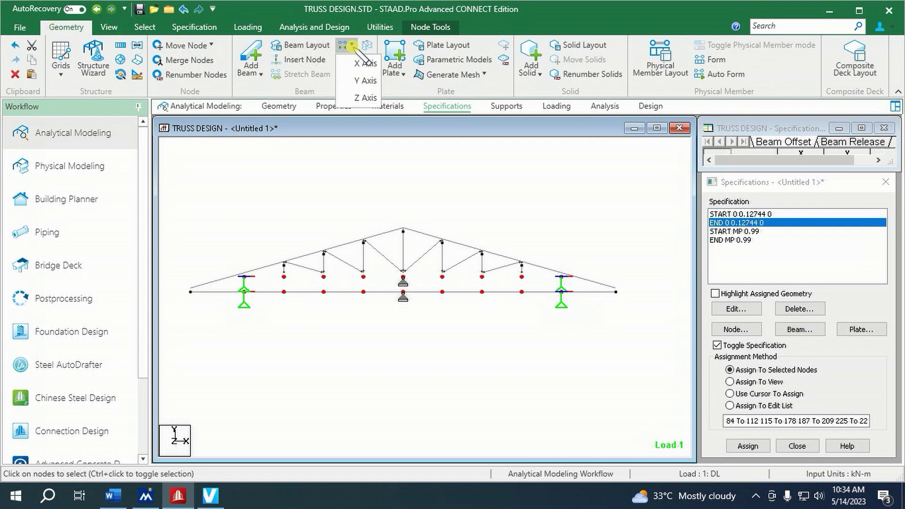
click(365, 81)
click(488, 276)
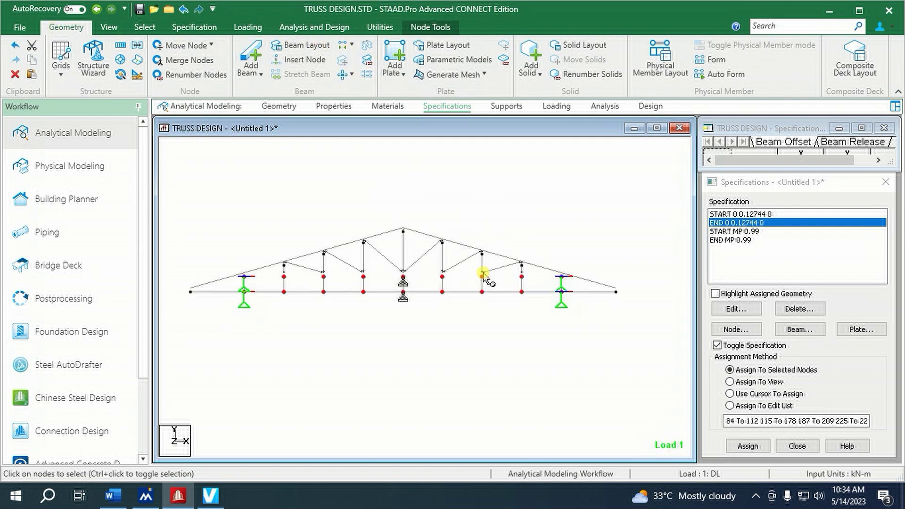
click(494, 219)
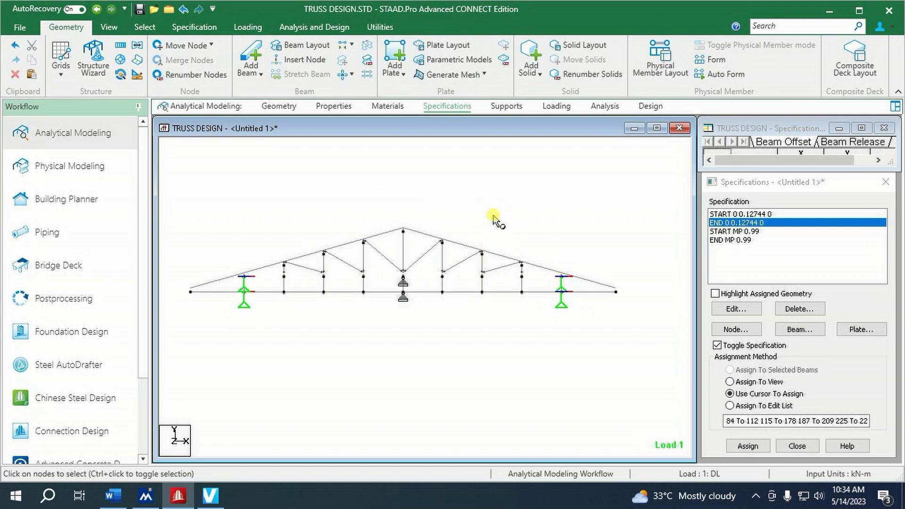
- Merge the collinear vertical beam segments parallel to Y into single web members, keeping the offered properties
click(145, 27)
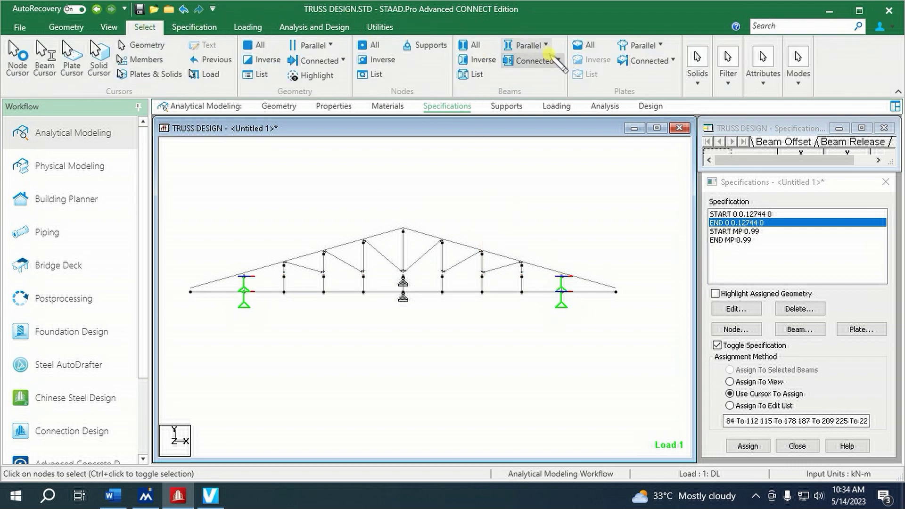
click(528, 45)
click(530, 80)
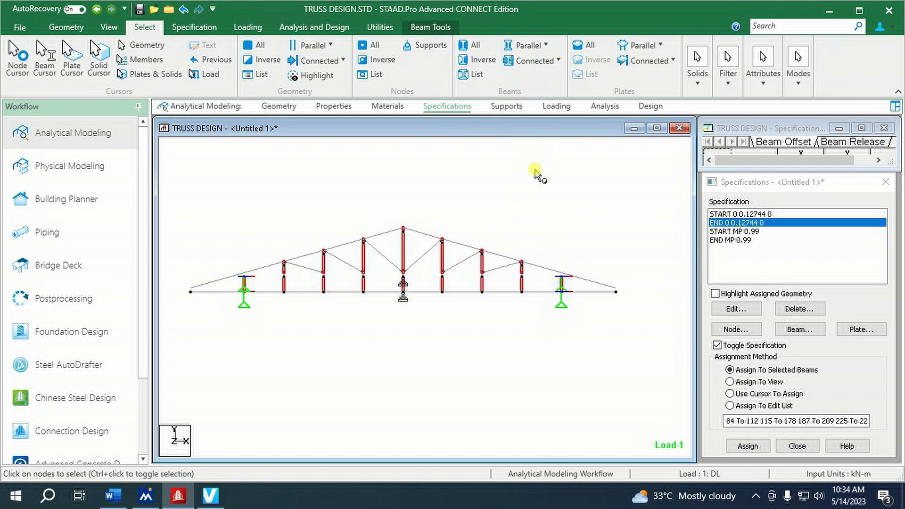
click(430, 26)
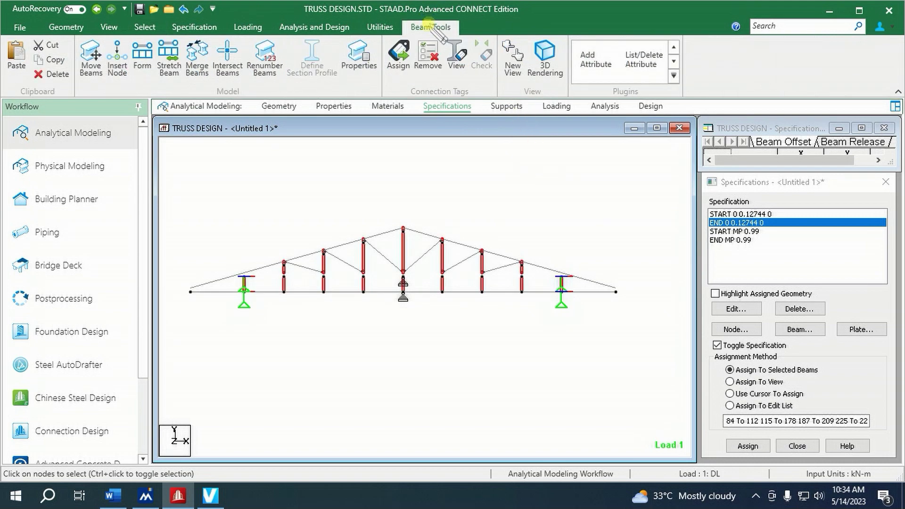
click(197, 64)
click(503, 145)
click(503, 145)
click(503, 145)
click(503, 145)
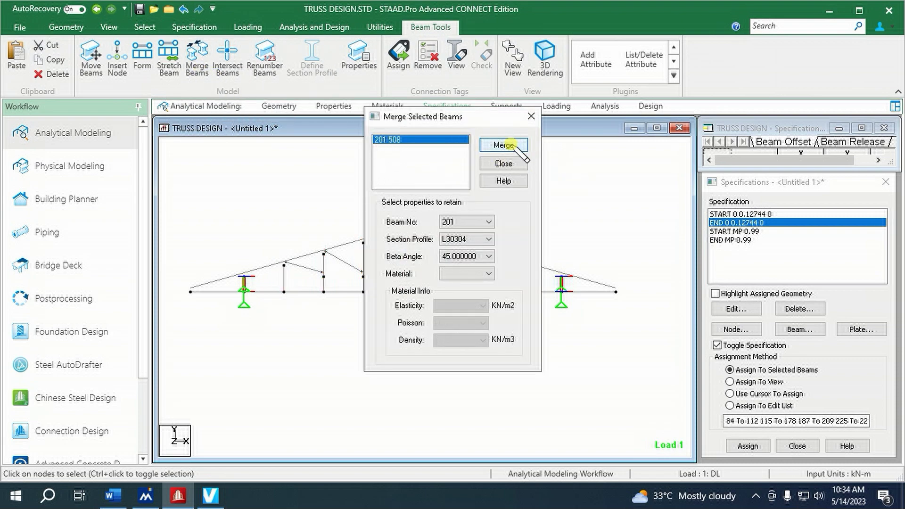
click(503, 146)
drag(498, 117, 586, 150)
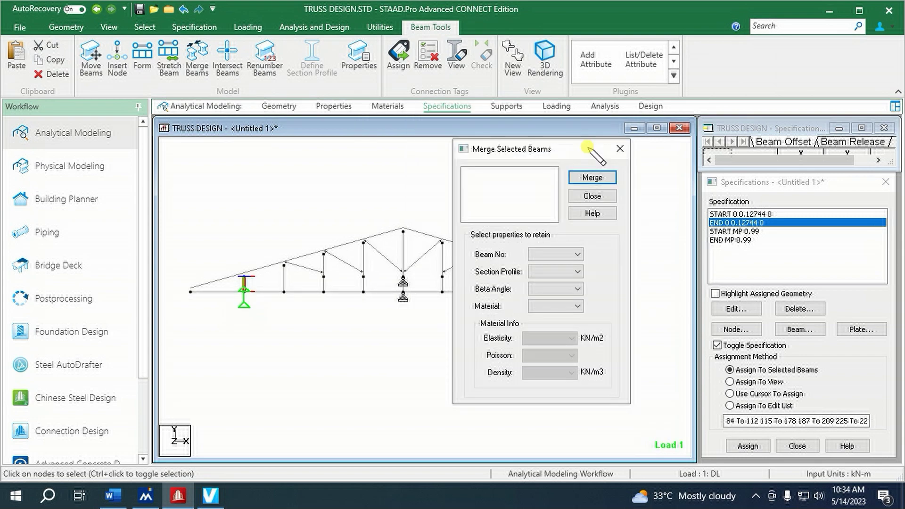
click(594, 196)
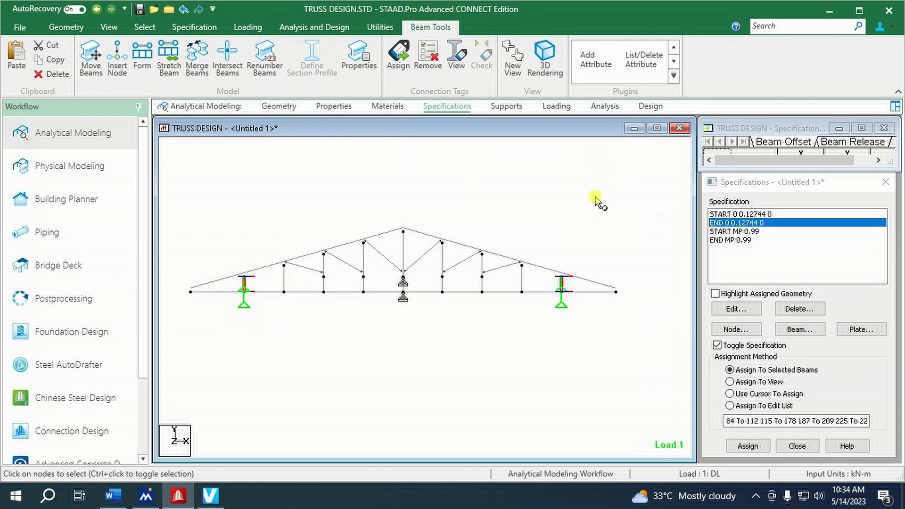
- Delete the six old diagonal web members and the nodes they leave unattached
click(308, 269)
ctrl+click(343, 262)
ctrl+click(389, 260)
ctrl+click(422, 258)
ctrl+click(461, 260)
ctrl+click(494, 269)
key(Delete)
key(Return)
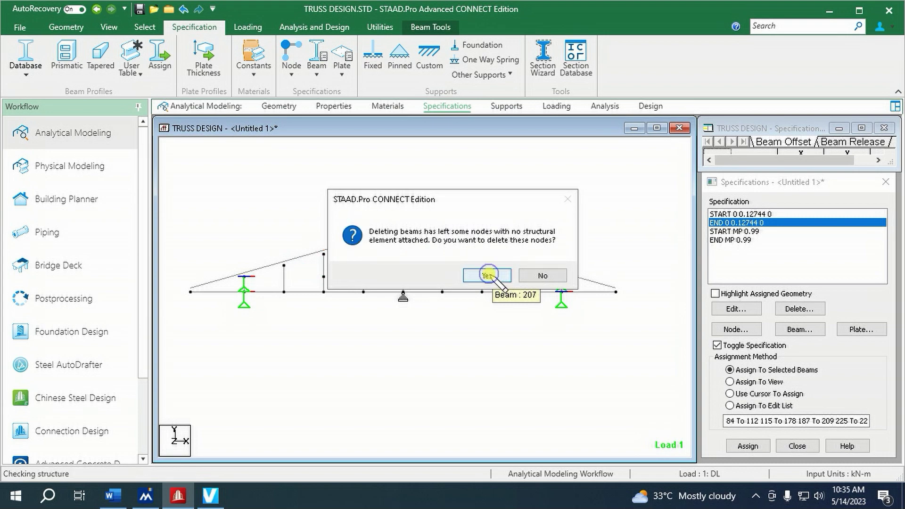
click(488, 275)
- Assign S1 No support to the two old chord nodes above the left and right supports
right_click(470, 204)
click(511, 105)
click(752, 252)
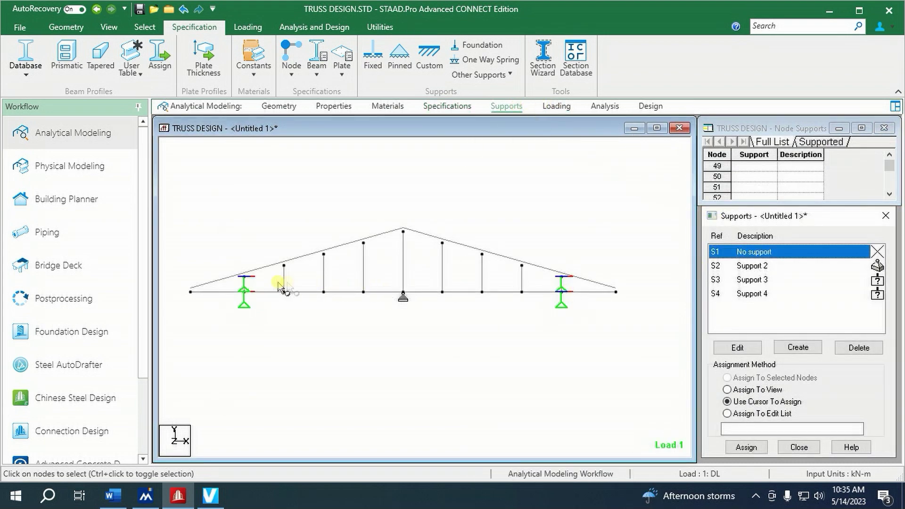
click(246, 278)
click(560, 281)
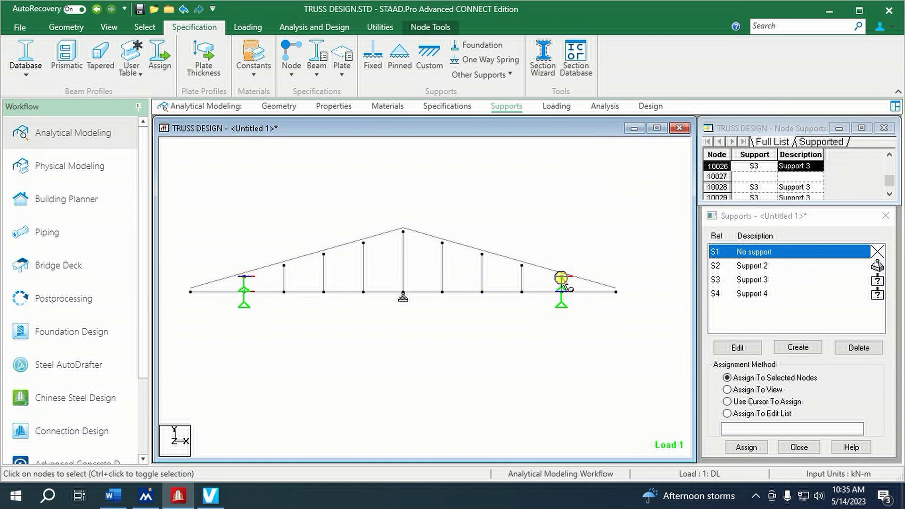
click(748, 448)
click(801, 369)
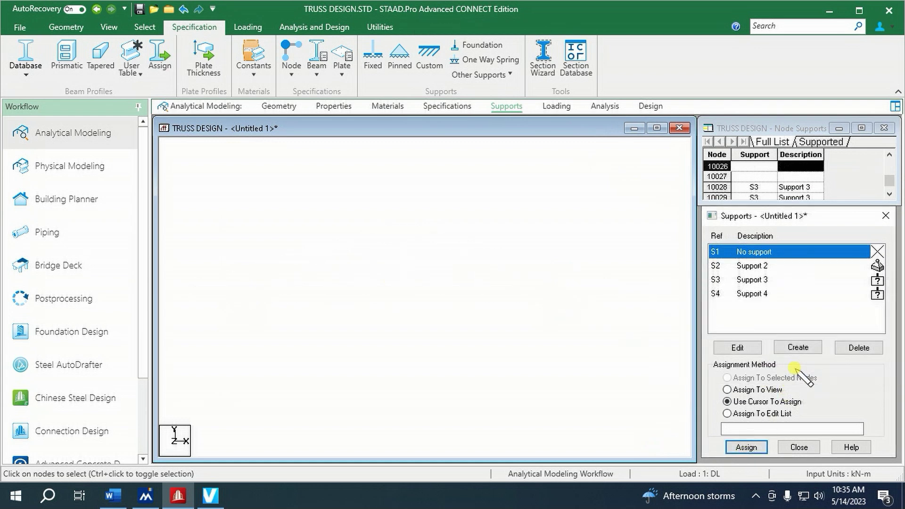
click(610, 343)
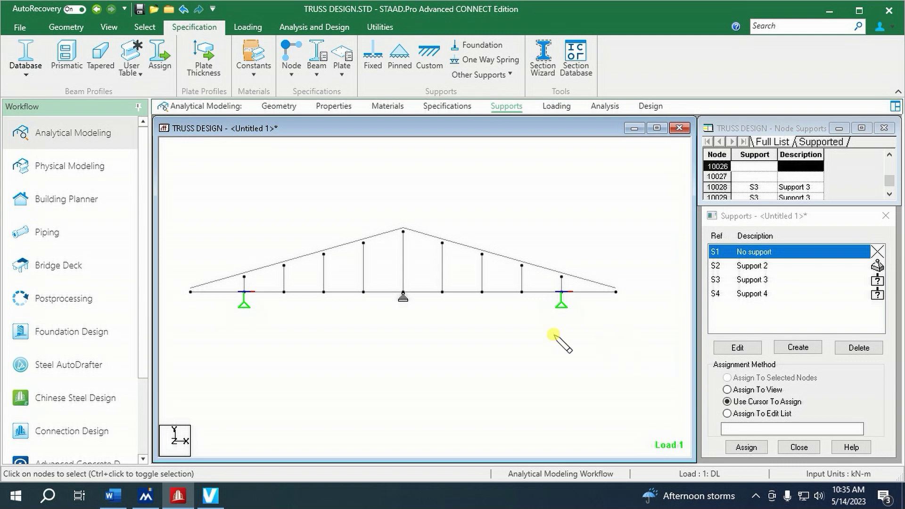
- Add four diagonal beams on the truss's left half, each from a vertical's top node to the next bottom chord node towards midspan
click(66, 26)
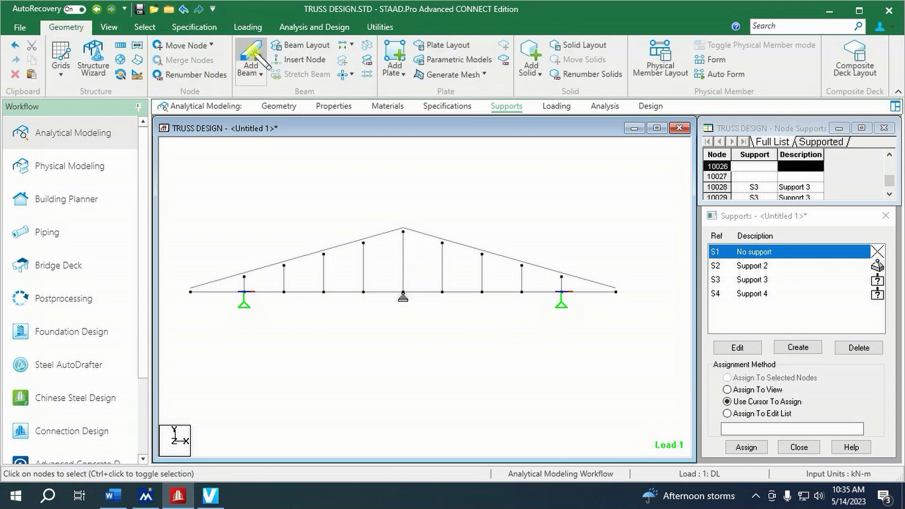
click(250, 60)
click(243, 277)
click(284, 291)
click(284, 267)
click(323, 292)
click(323, 256)
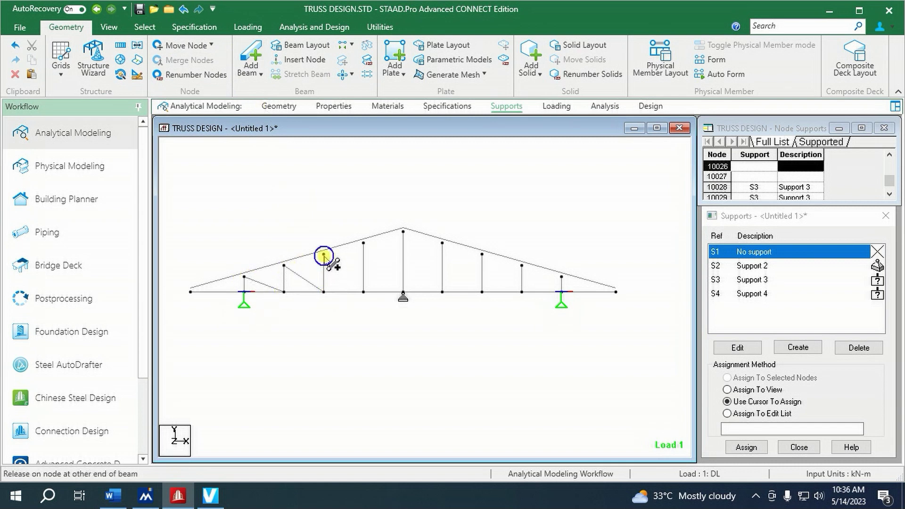
click(363, 291)
click(364, 243)
click(403, 292)
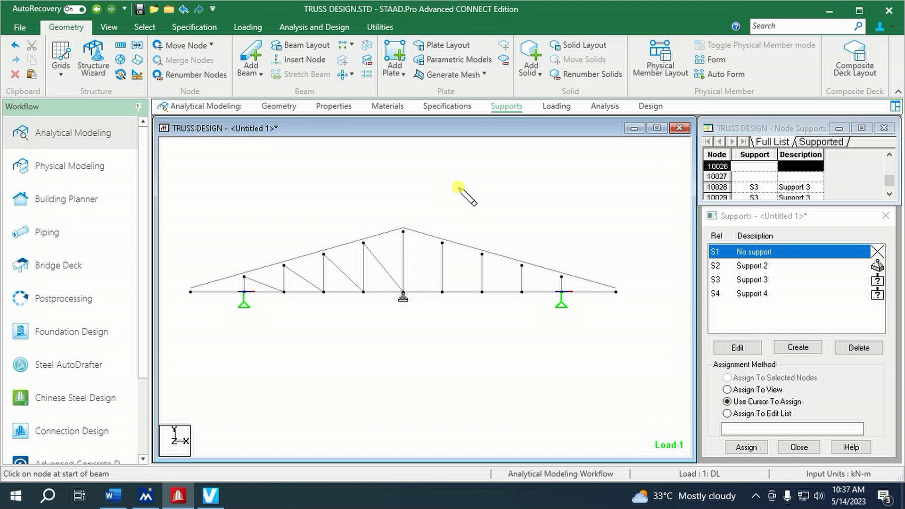
- Assign the L30304 section in STEEL_36_KSI to all beams that have a missing property
click(343, 106)
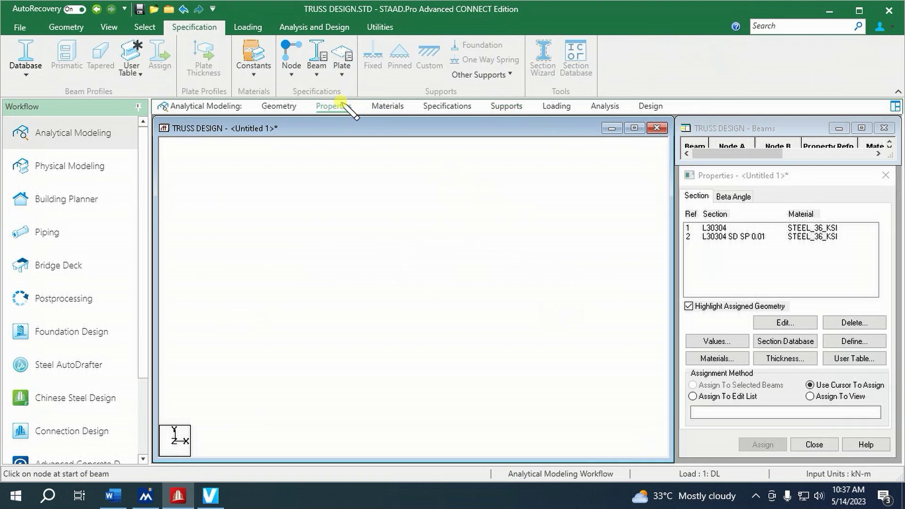
click(724, 229)
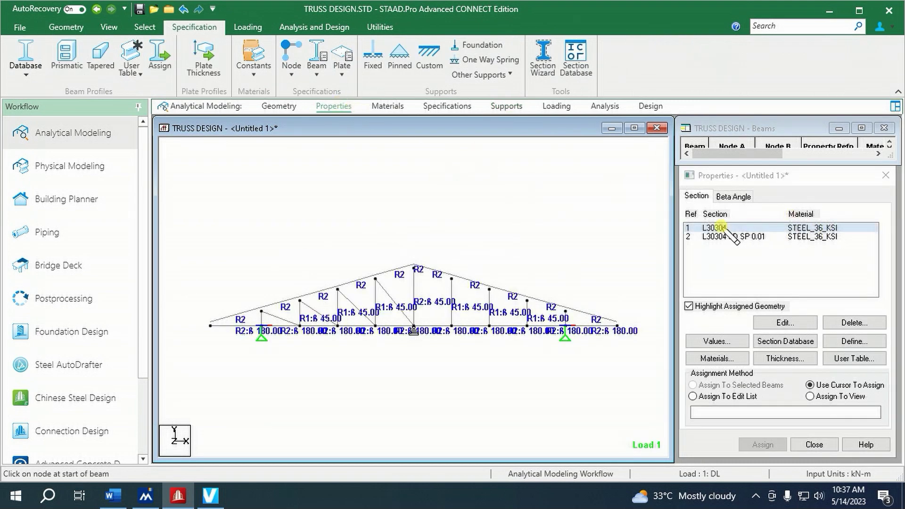
click(144, 27)
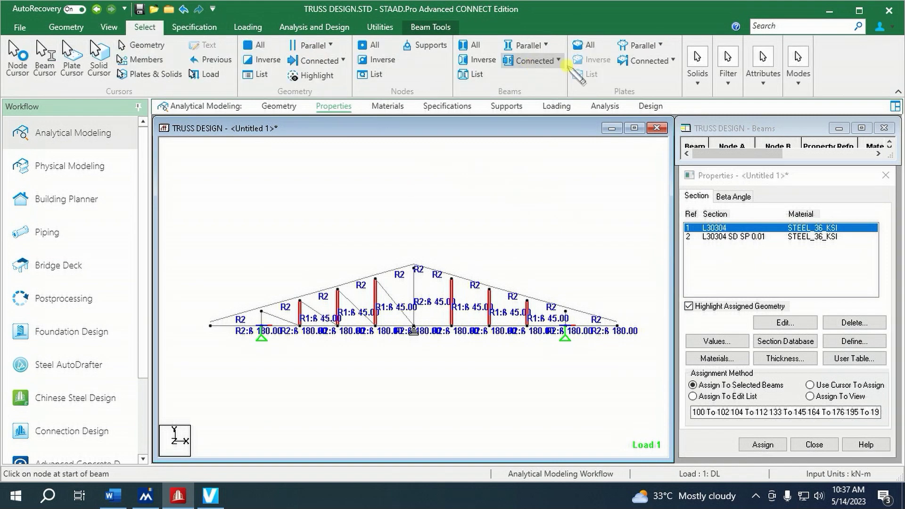
click(768, 82)
mouse_move(778, 138)
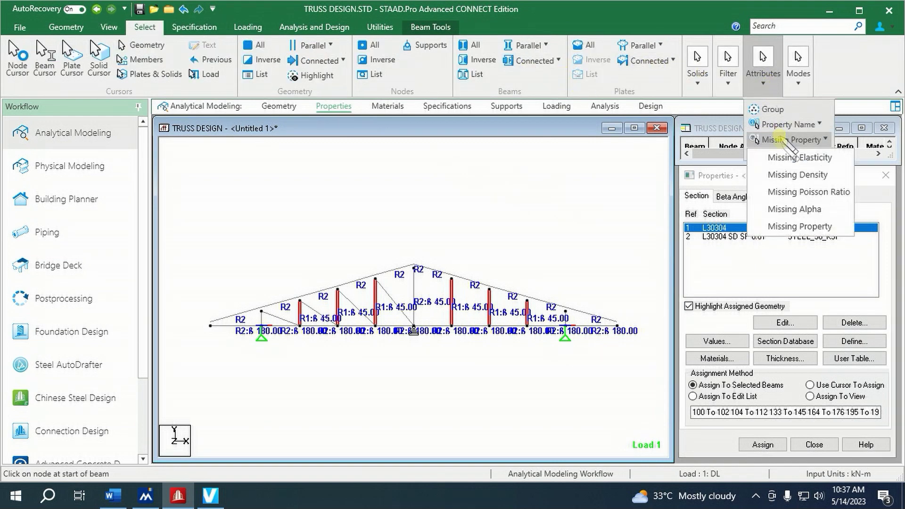
click(799, 226)
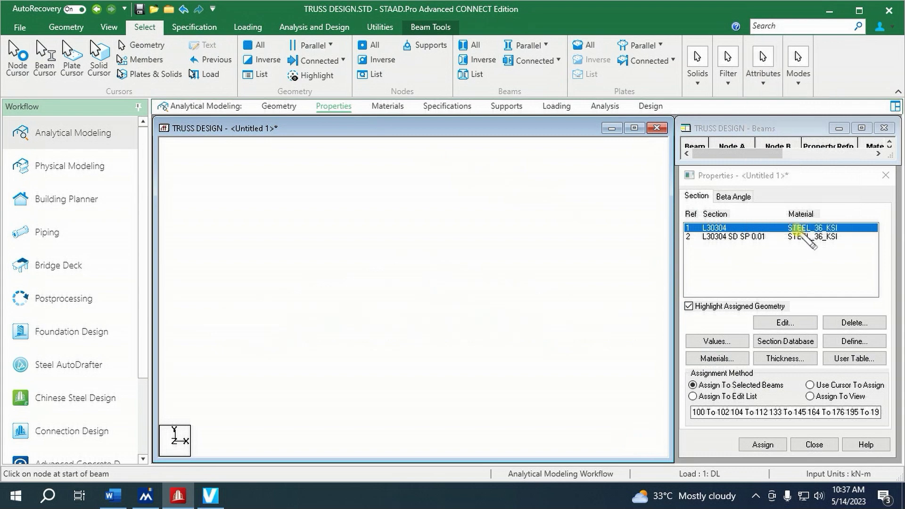
click(763, 446)
click(806, 348)
click(809, 385)
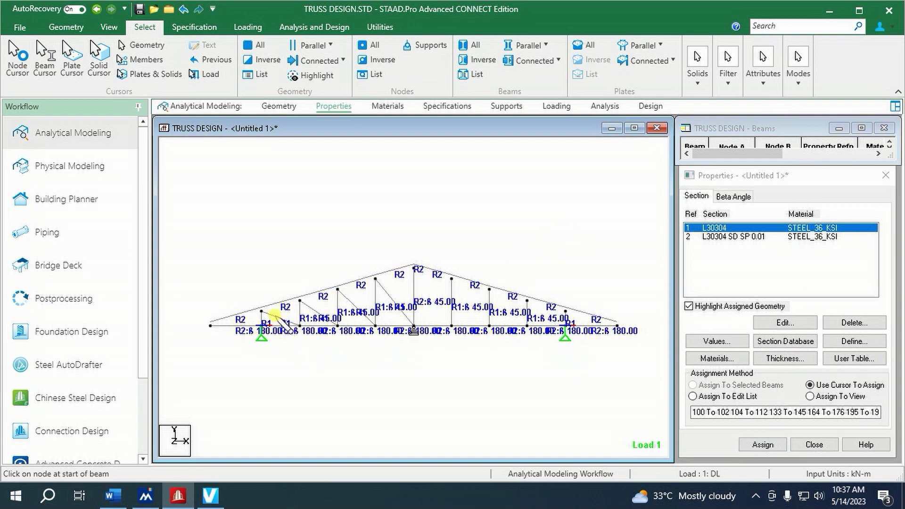
- Mirror the four left-half diagonals as copies about the Y-Z plane through the truss's ridge node
click(277, 318)
click(314, 307)
click(356, 306)
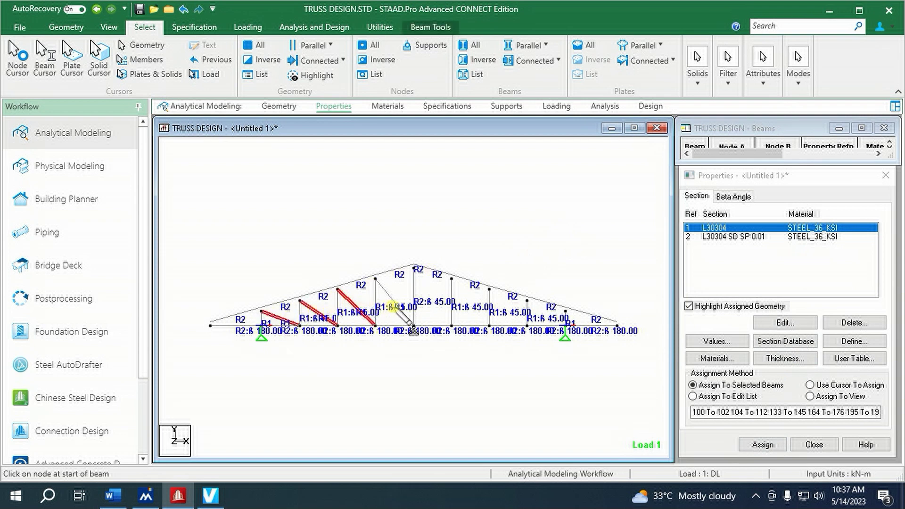
click(394, 302)
click(65, 27)
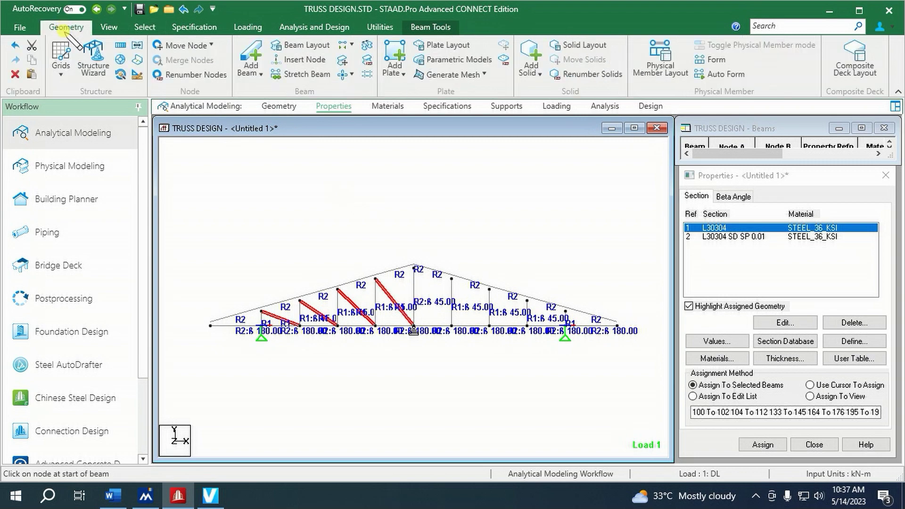
click(137, 45)
click(459, 341)
drag(541, 192, 292, 237)
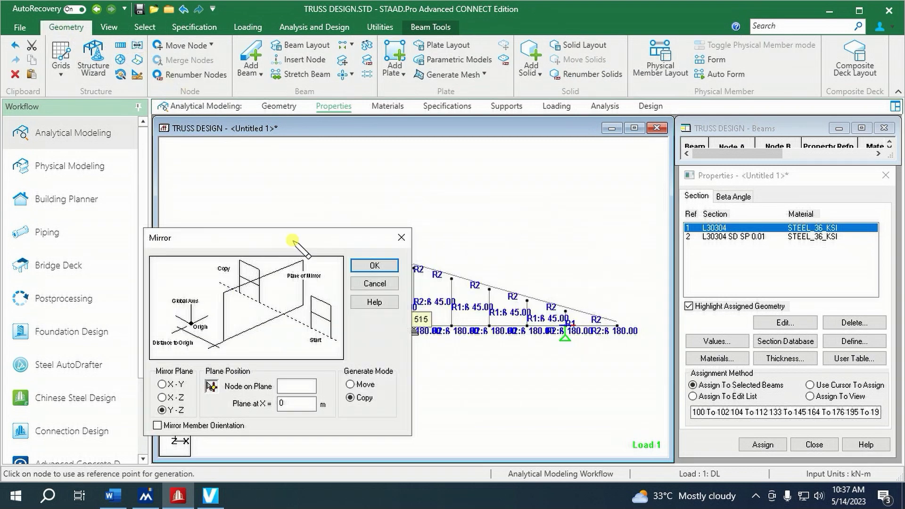
click(417, 268)
click(335, 273)
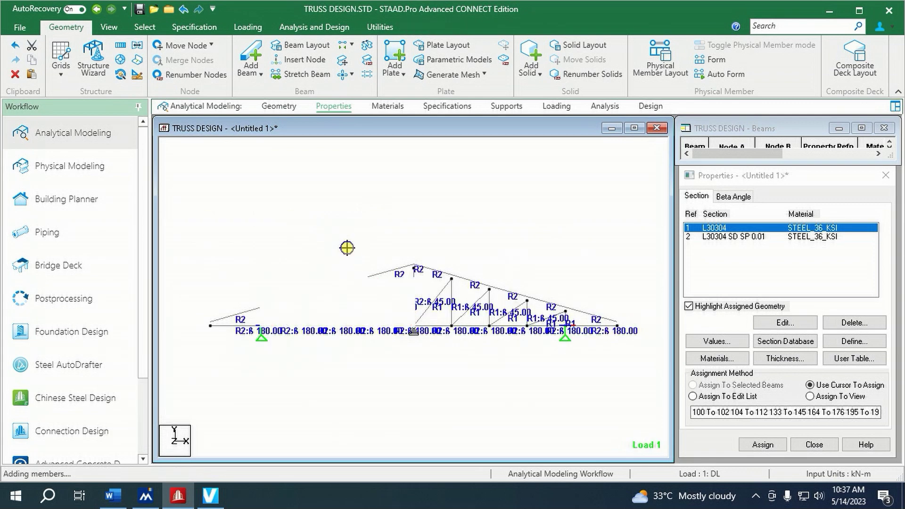
- Assign the START 0 0.12744 0 and END 0 0.12744 0 offsets to the bottom chord beams parallel to X
click(447, 106)
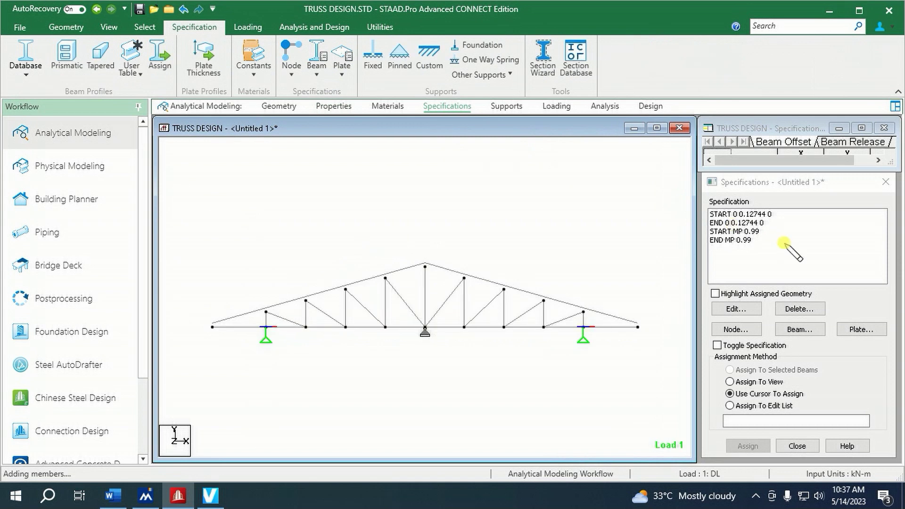
click(754, 215)
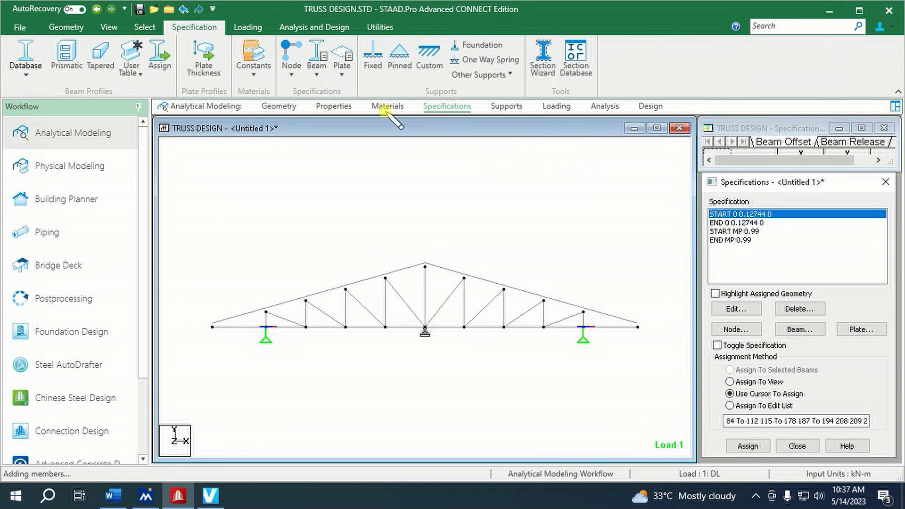
click(145, 26)
click(528, 46)
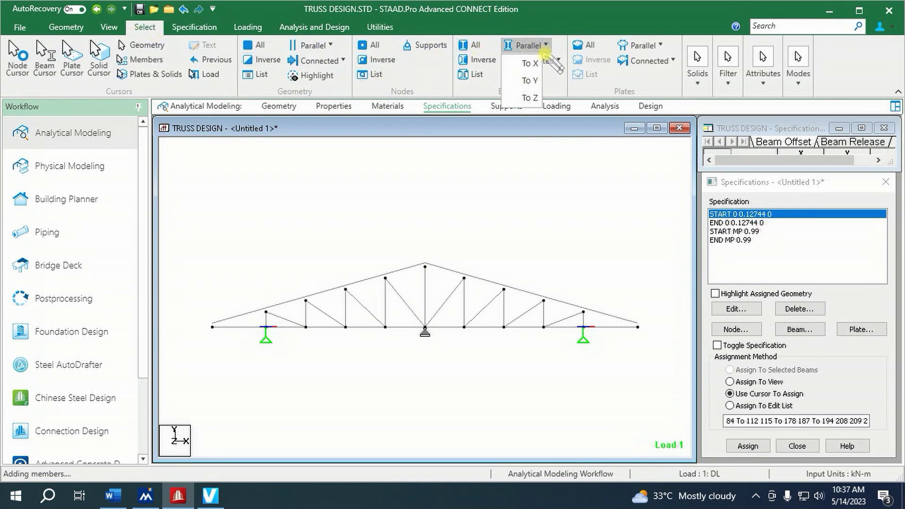
click(536, 64)
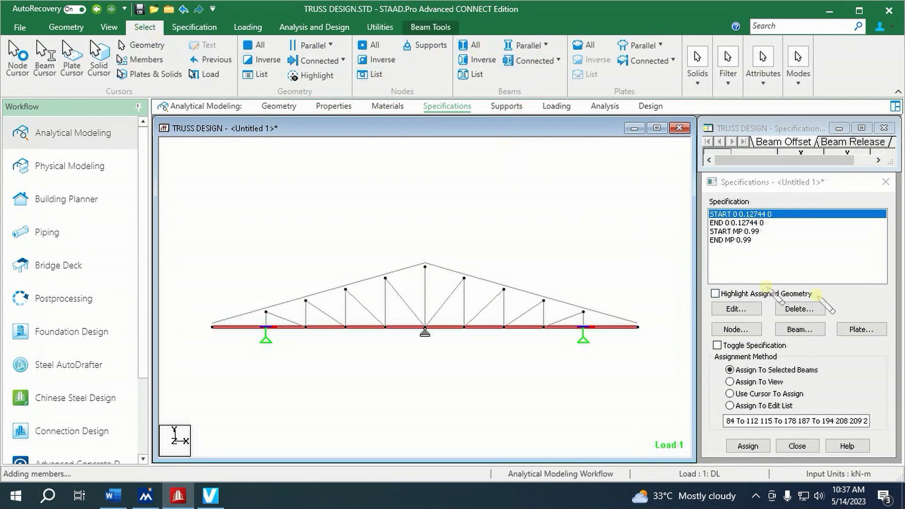
click(764, 442)
click(753, 349)
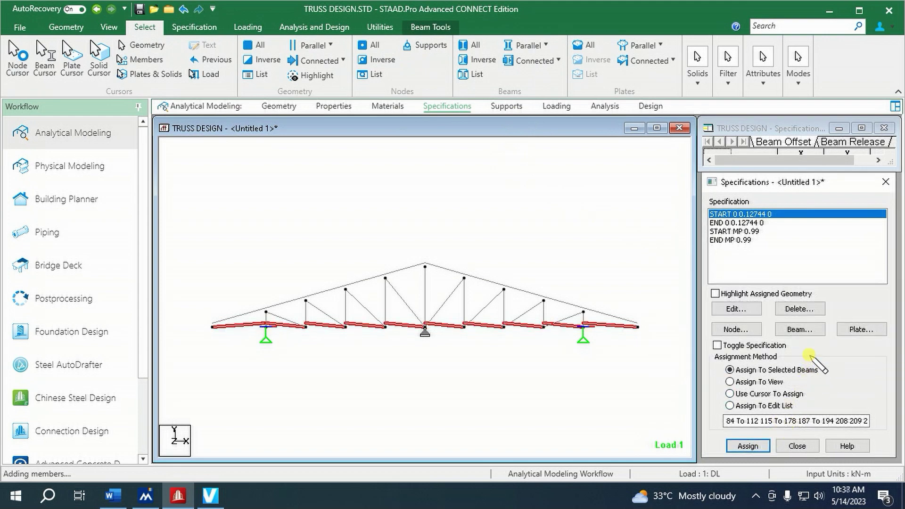
click(740, 222)
click(754, 445)
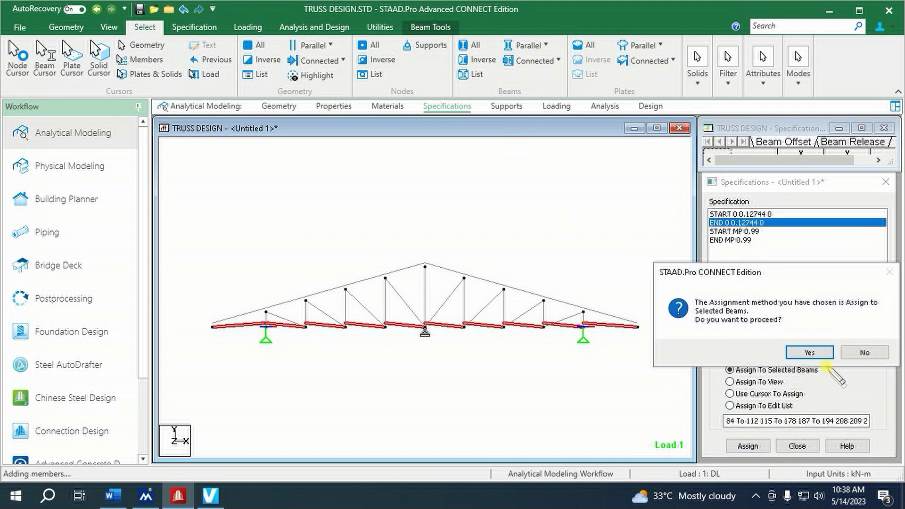
click(811, 353)
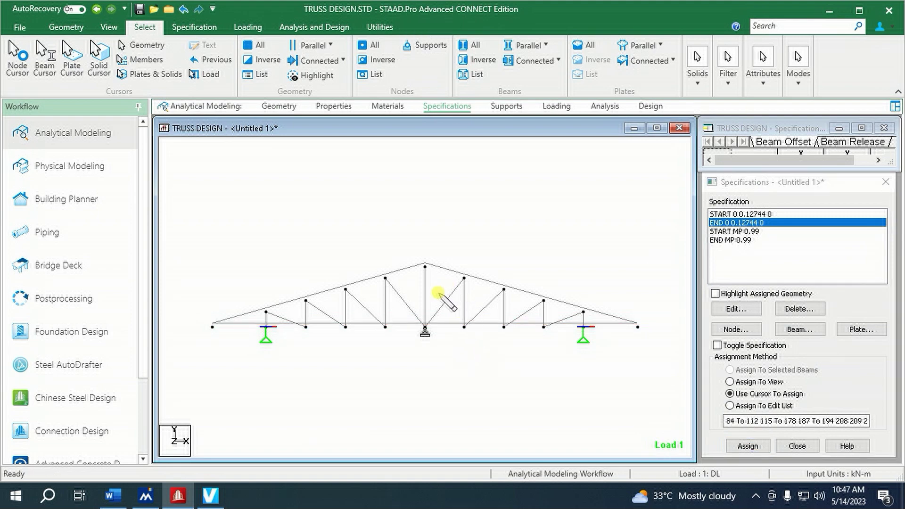
- Select all vertical and diagonal web members with a drag line and assign them the END and START 0 0.12744 0 offsets
right_click(250, 194)
mouse_move(266, 234)
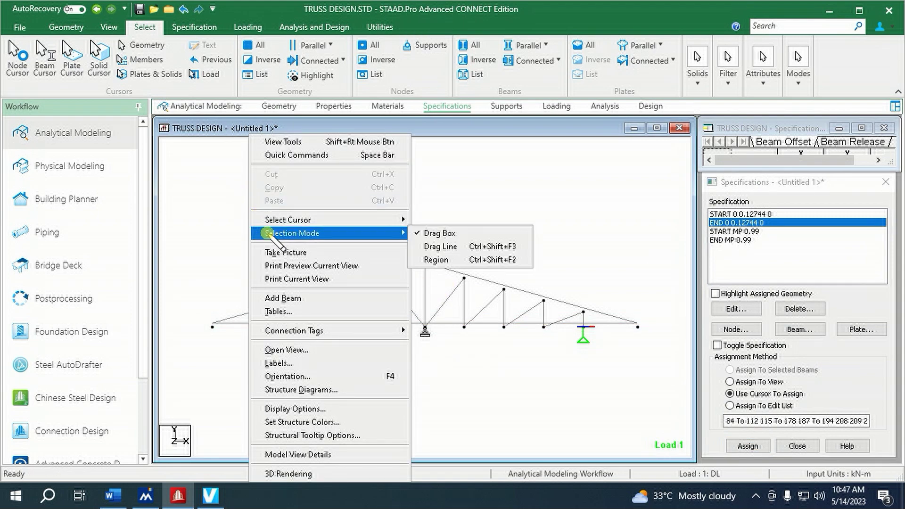
click(438, 246)
scroll(445, 282, up, 1)
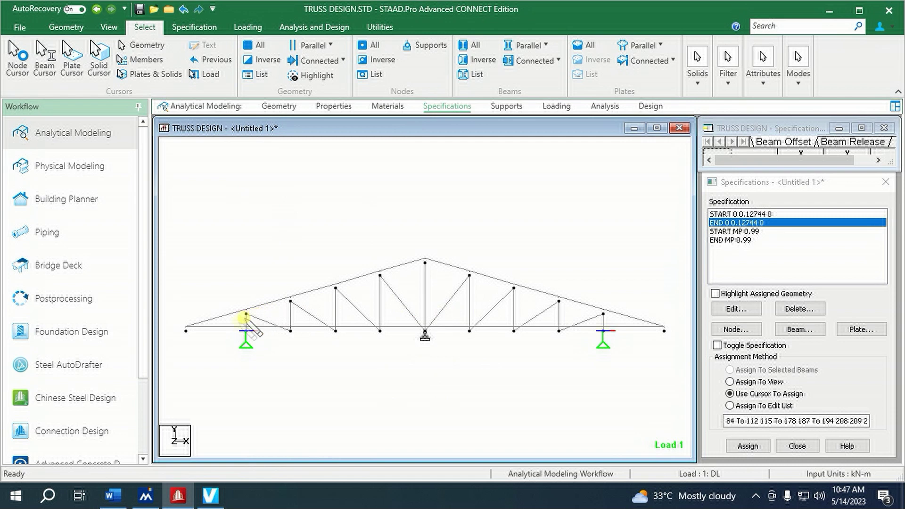
drag(244, 316, 618, 319)
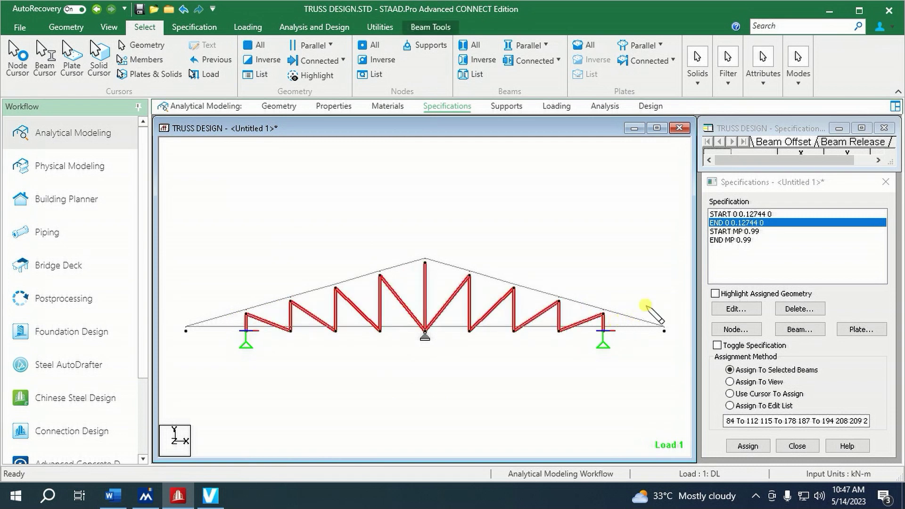
click(748, 446)
click(809, 353)
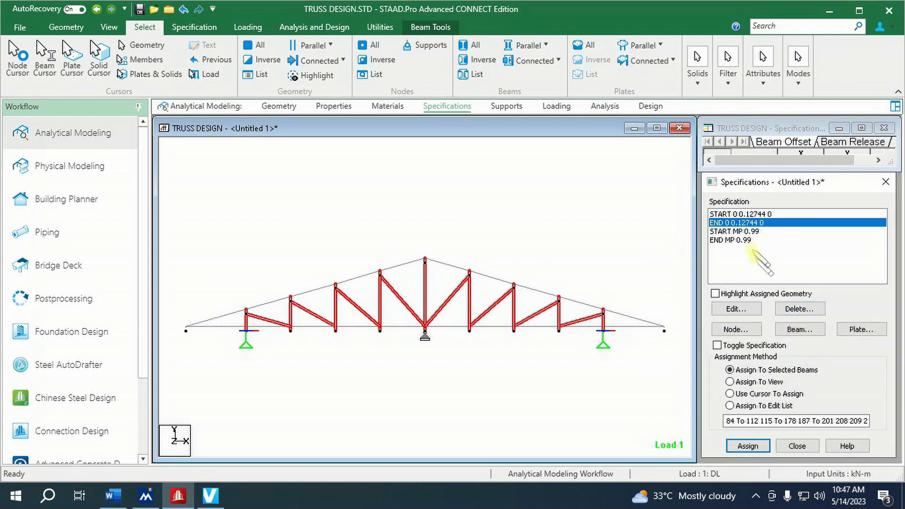
click(747, 214)
click(747, 446)
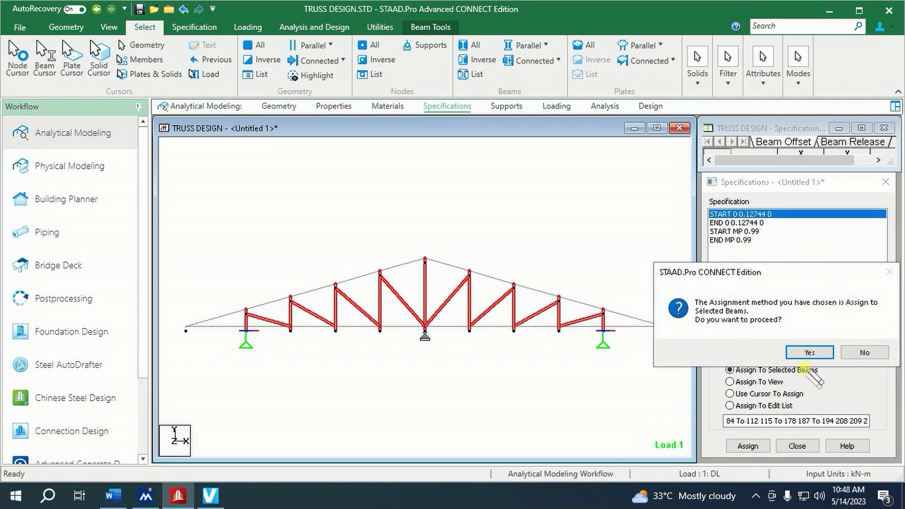
click(809, 352)
click(608, 370)
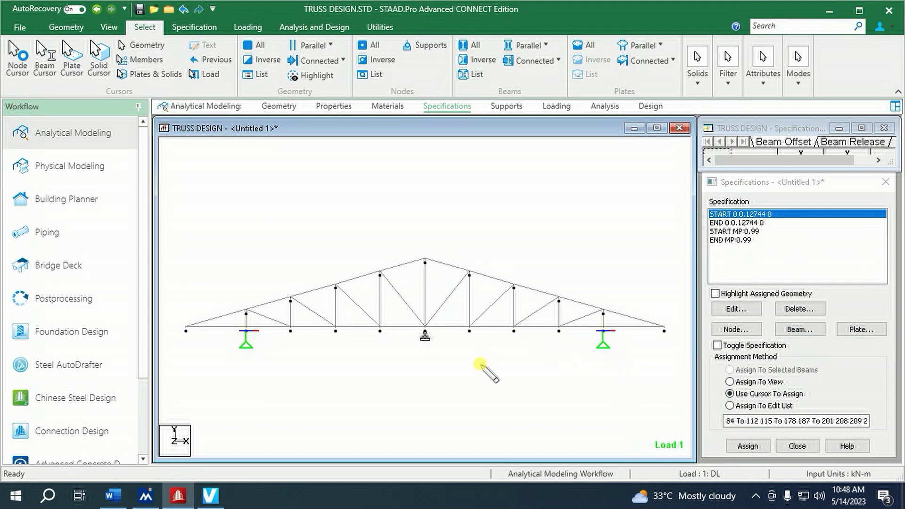
- Show the whole structure and examine the roof trusses in an enlarged 3D rendered view
click(109, 27)
click(156, 57)
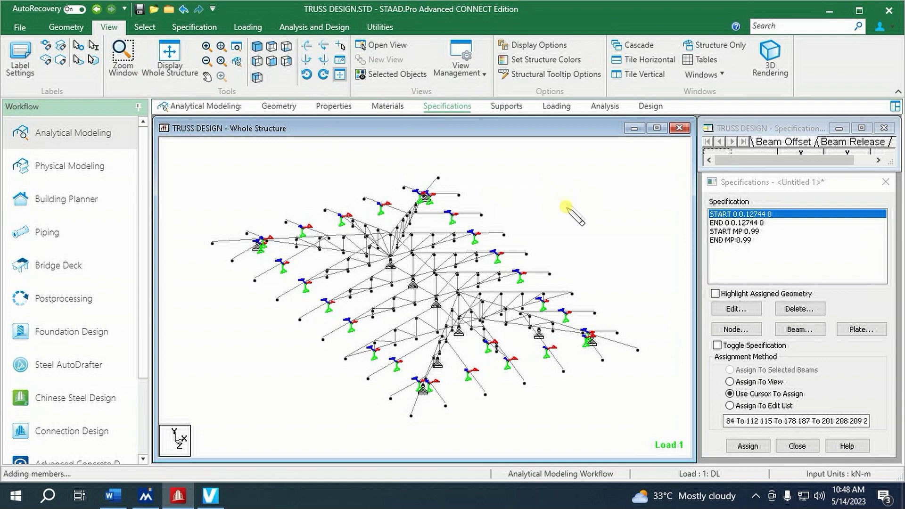
scroll(557, 250, up, 2)
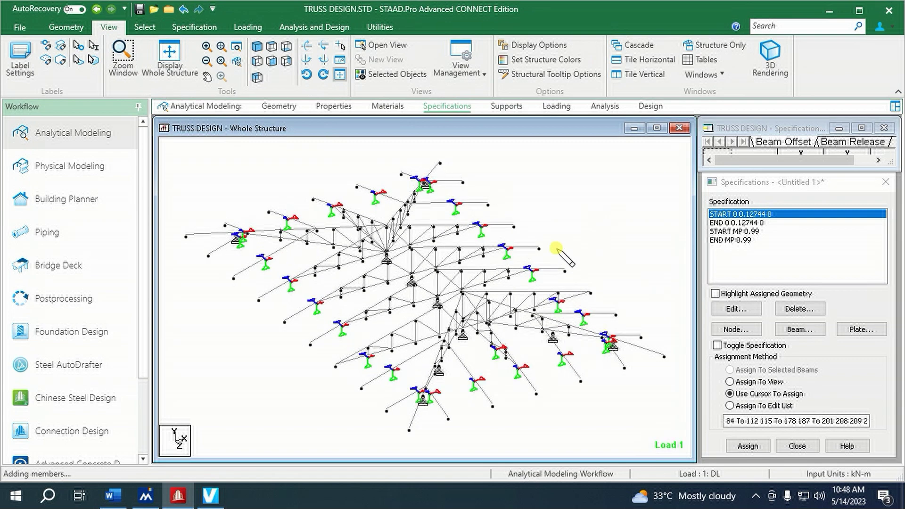
click(770, 56)
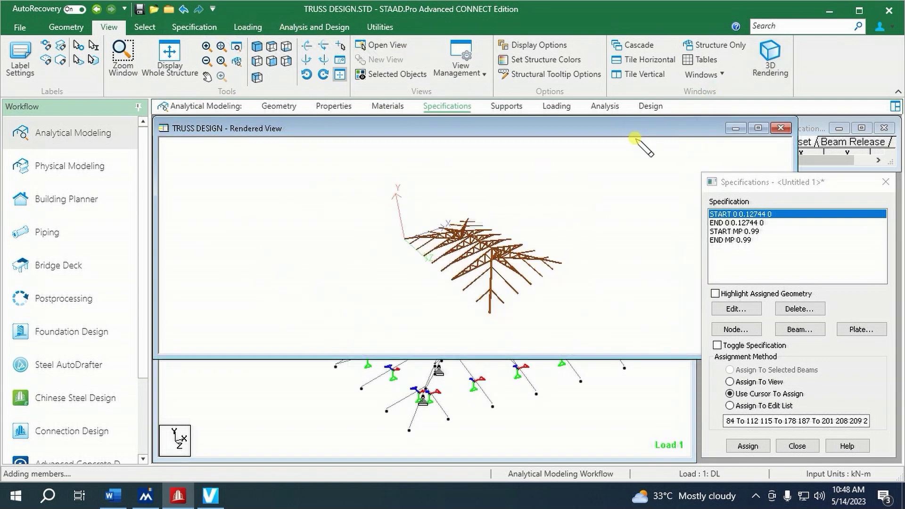
scroll(542, 231, up, 5)
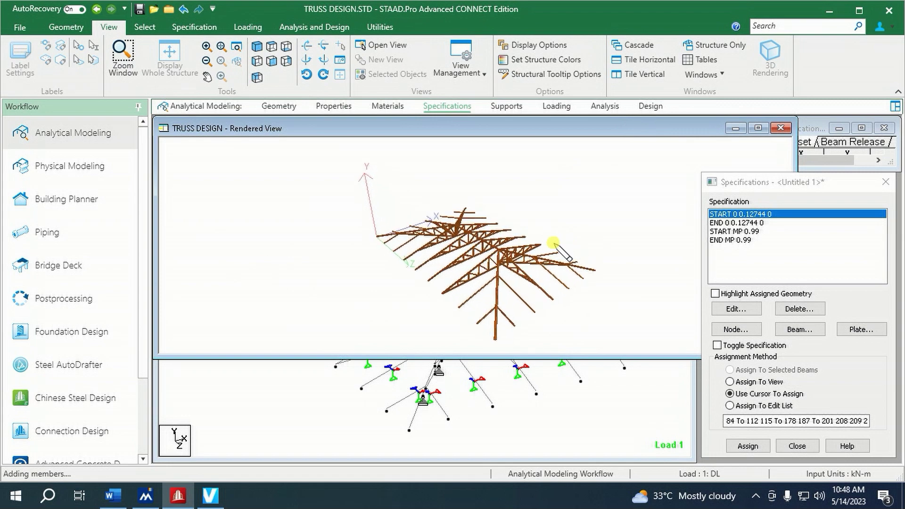
drag(439, 356, 440, 426)
scroll(494, 364, up, 4)
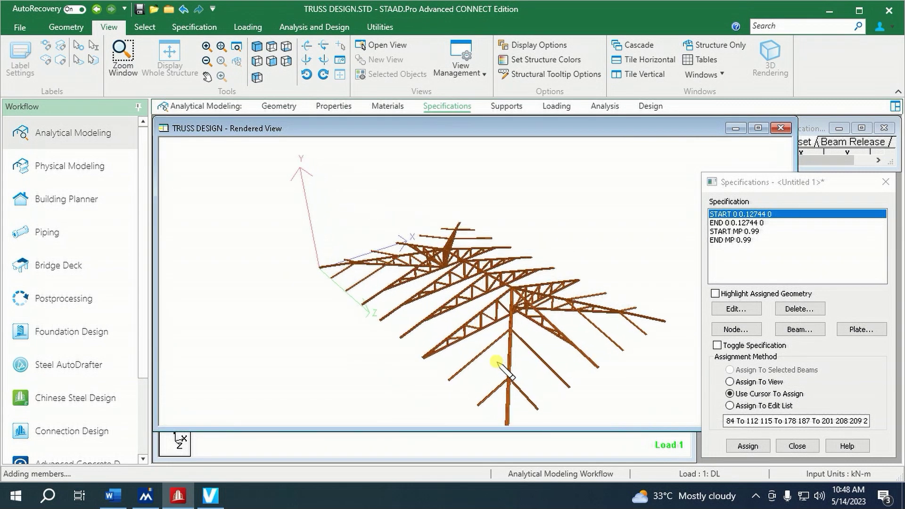
drag(495, 362, 483, 262)
click(782, 128)
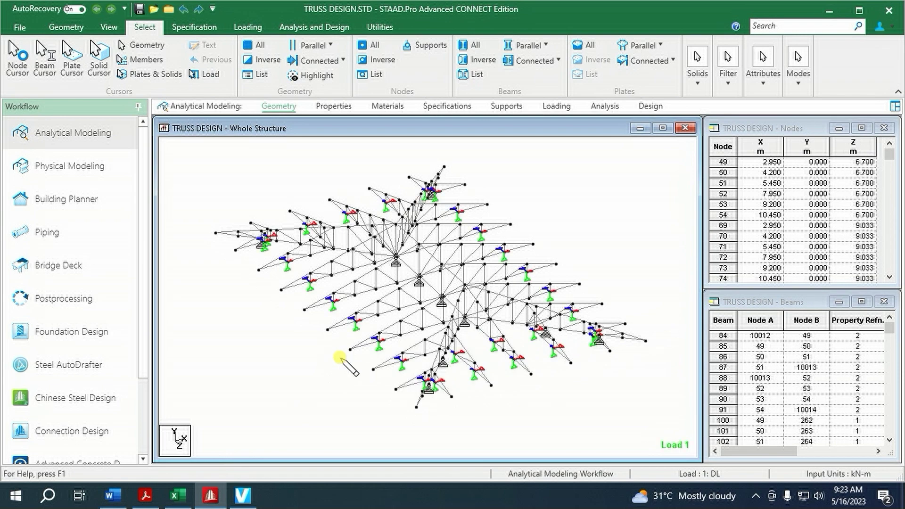
- Run the analysis and select the beams that fail the steel design calculation
click(311, 27)
click(226, 74)
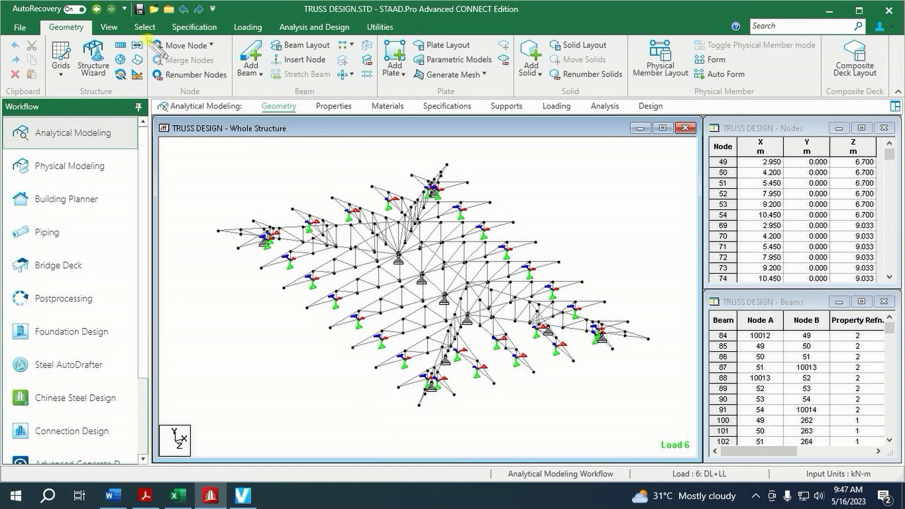
click(144, 27)
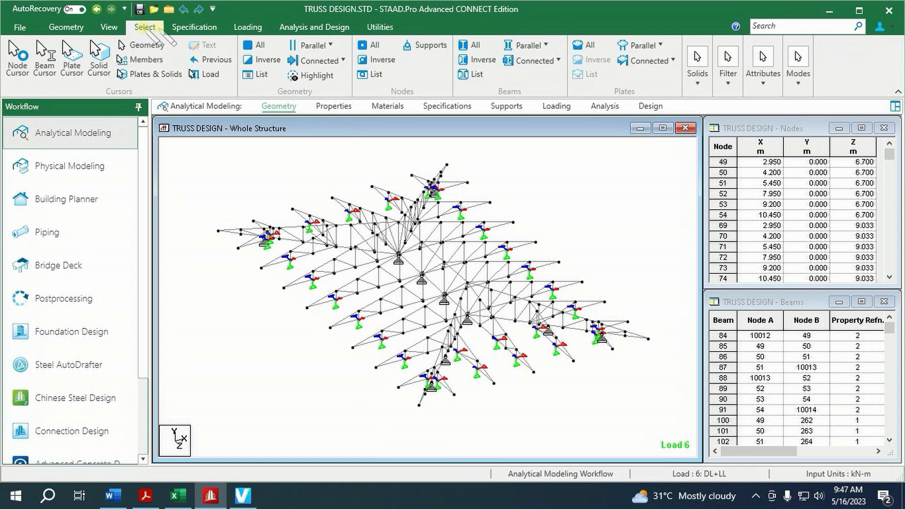
click(763, 84)
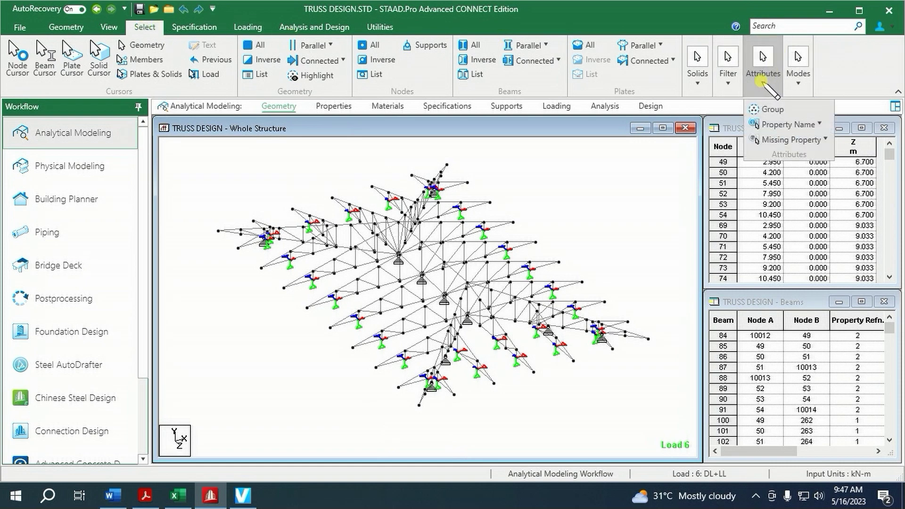
click(783, 125)
click(786, 246)
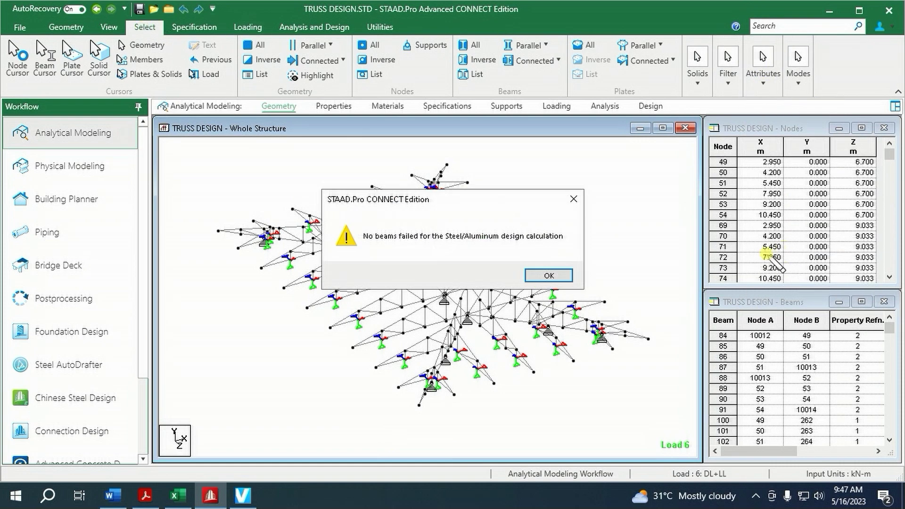
click(549, 275)
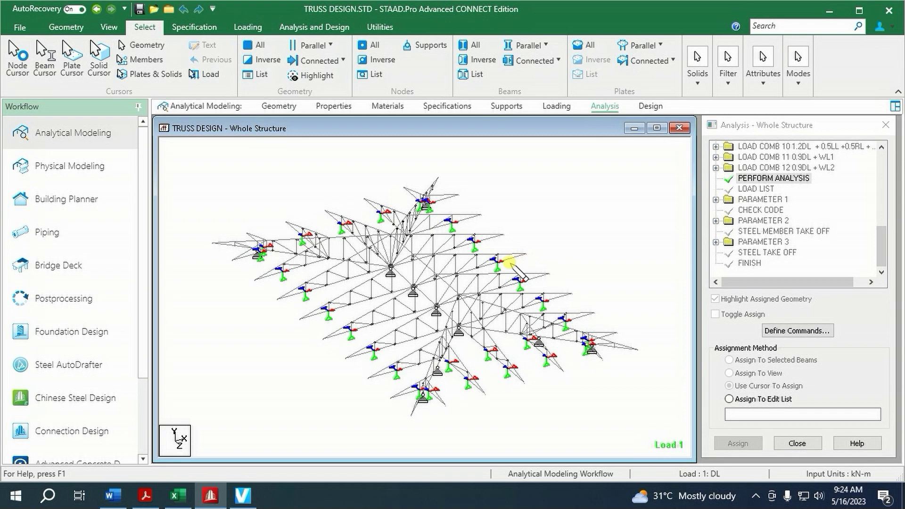
- Switch to the NSCP-2015 PDF in Adobe Acrobat Reader and read Table 424.2.2 on maximum permissible calculated deflections on page 482
click(143, 494)
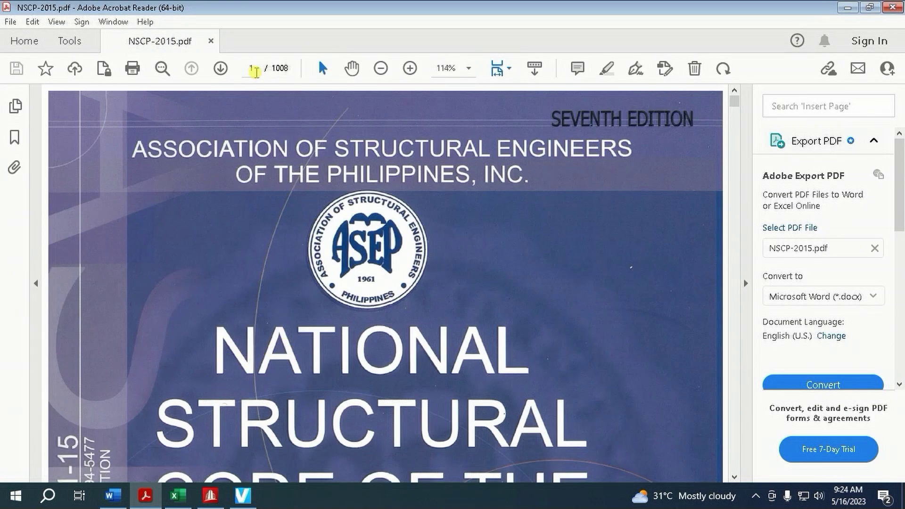
text(482)
key(Return)
scroll(275, 254, down, 5)
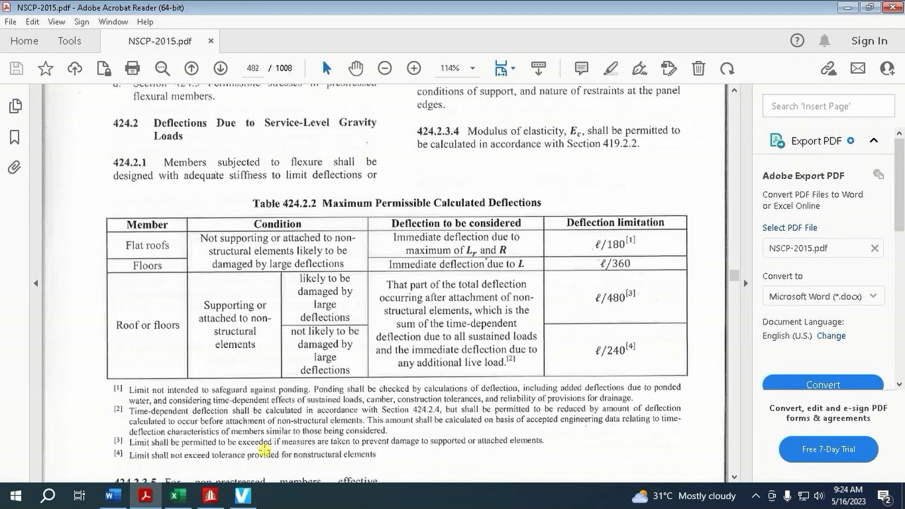
- Switch back to STAAD.Pro and display the dimensions of all beams in the view
click(210, 495)
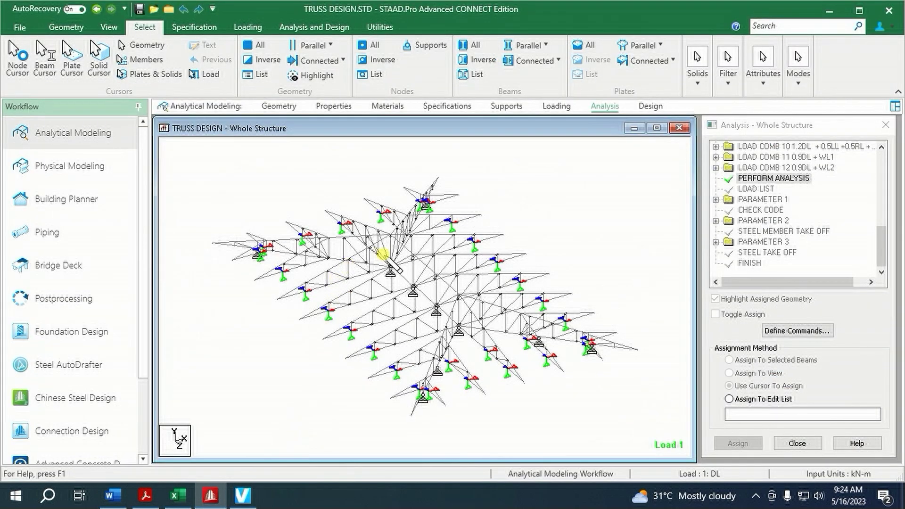
mouse_move(385, 236)
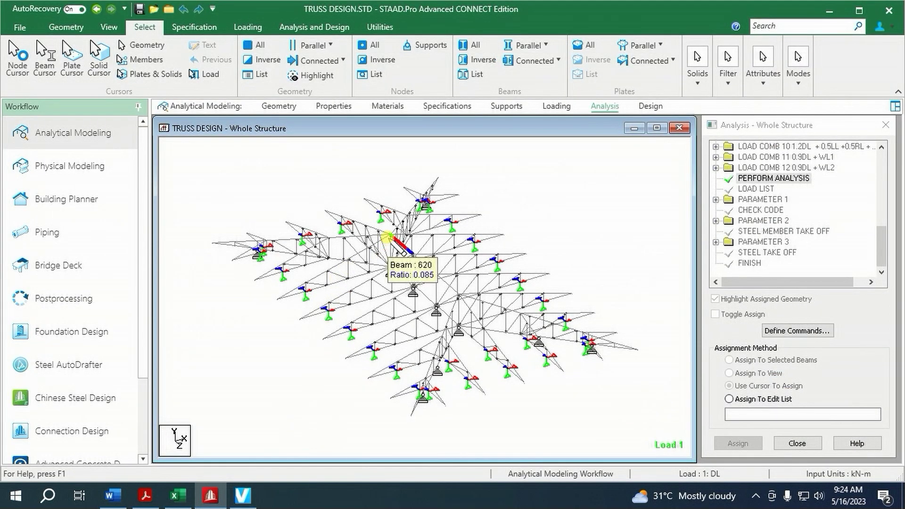
click(379, 27)
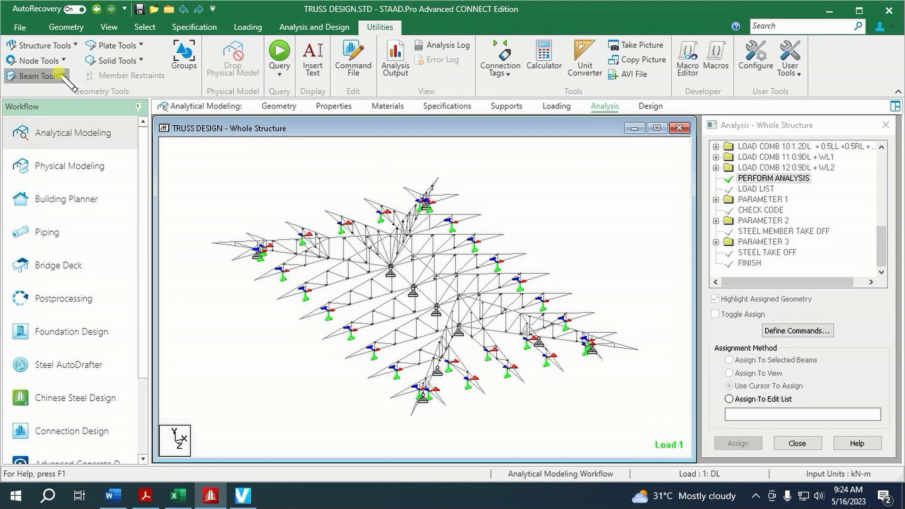
click(37, 75)
click(60, 162)
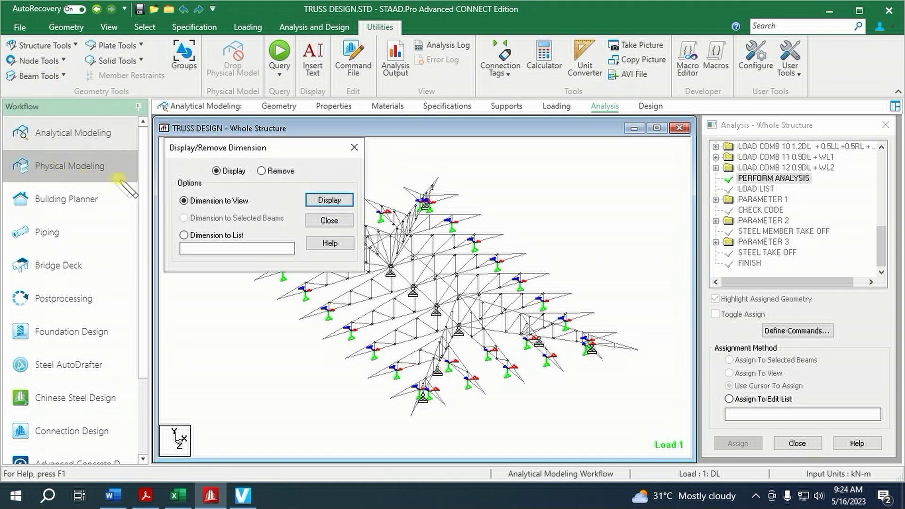
click(321, 200)
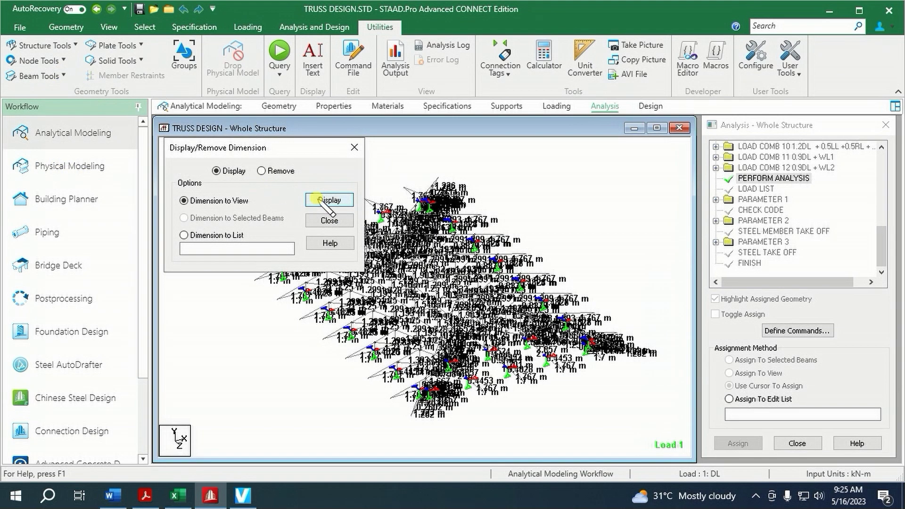
click(329, 221)
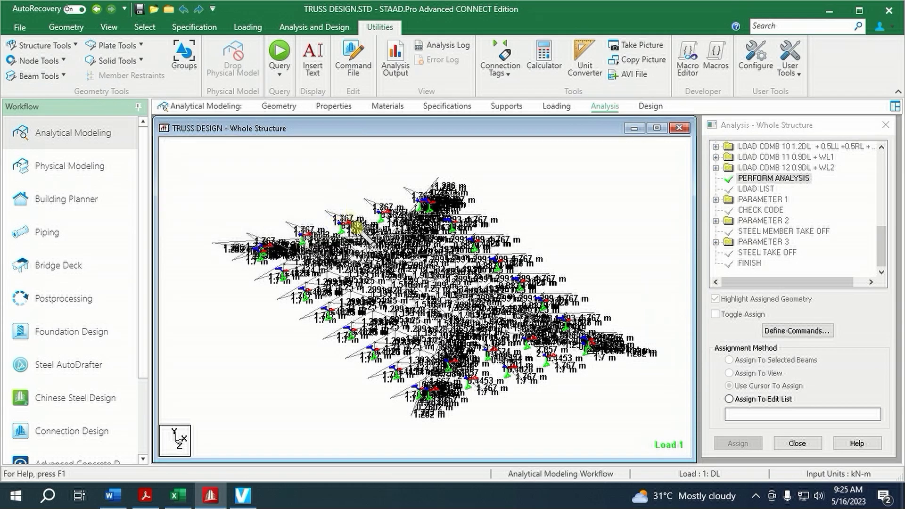
- Examine the dimensioned trusses up close to read the lengths of their chord members
scroll(384, 279, up, 5)
scroll(384, 279, up, 5)
scroll(343, 305, down, 3)
scroll(354, 253, up, 3)
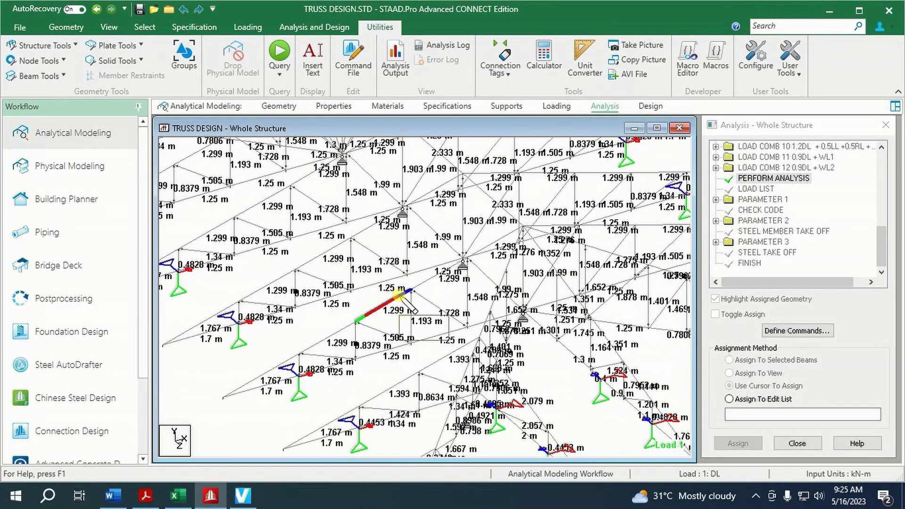
middle_drag(458, 339, 442, 284)
key(Down)
key(Down)
key(Down)
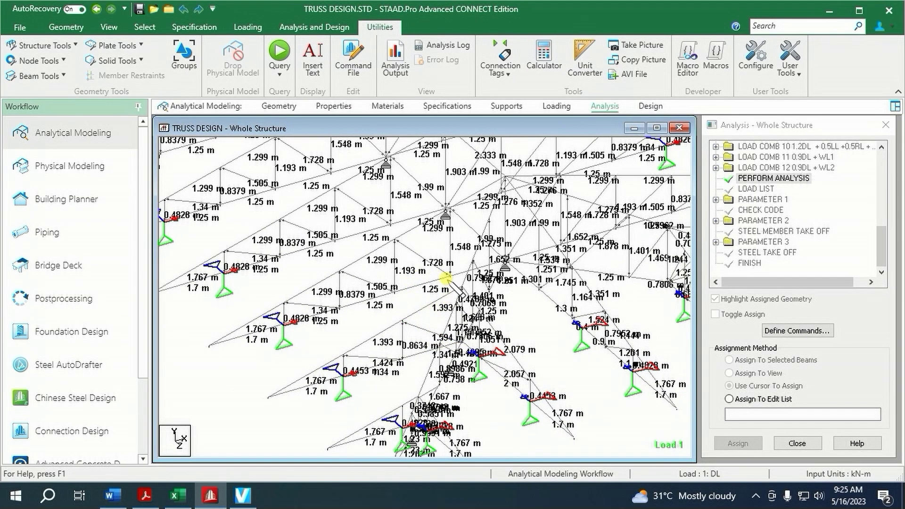
scroll(436, 297, down, 3)
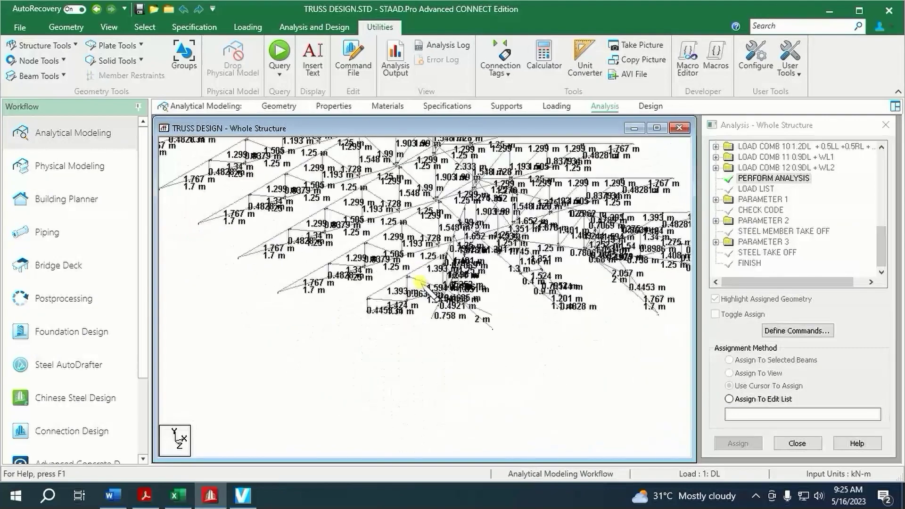
middle_drag(427, 288, 438, 348)
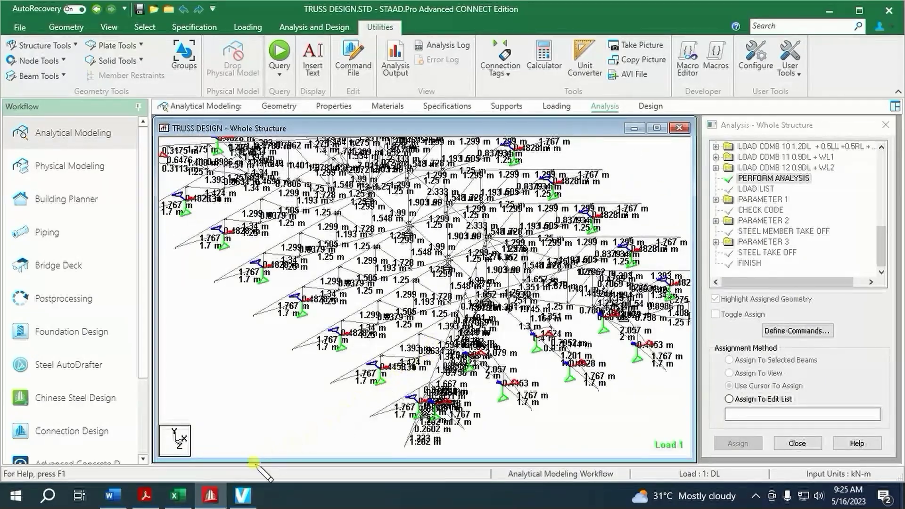
- Switch to the NSCP-2015 PDF and check the l/240 deflection limit for a 1250 mm member
click(145, 494)
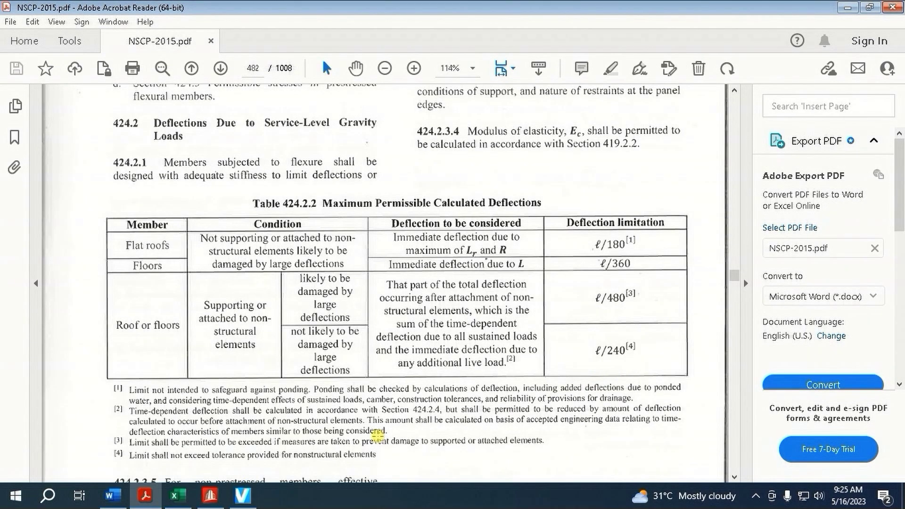
mouse_move(392, 158)
mouse_down()
mouse_move(521, 170)
mouse_move(670, 165)
mouse_up()
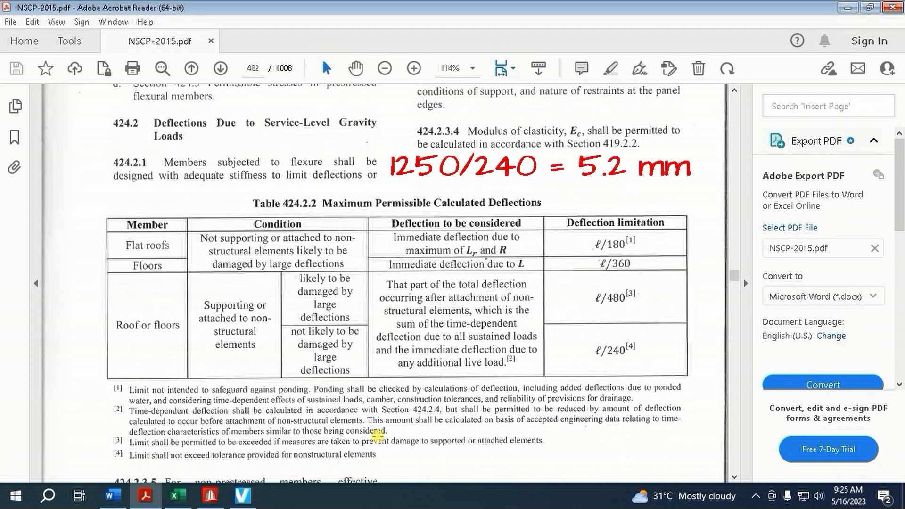
- Return to STAAD.Pro and display the whole structure
click(211, 495)
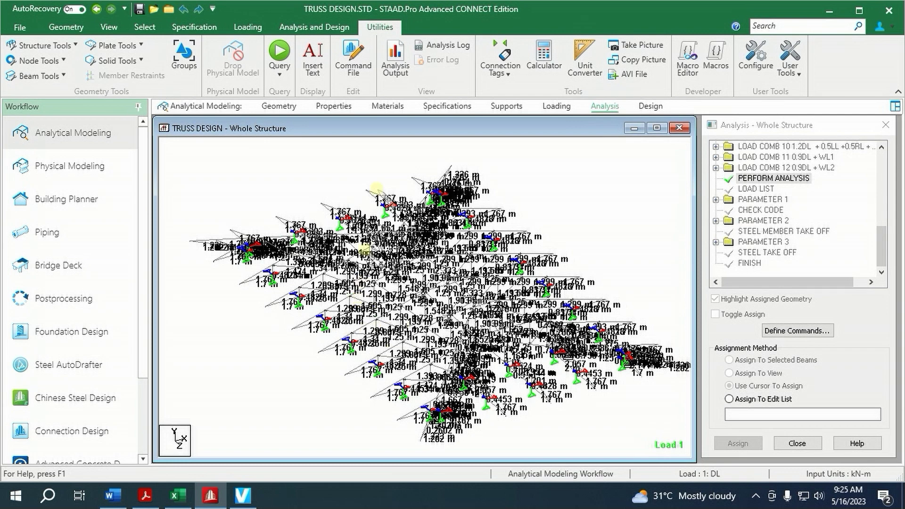
click(109, 27)
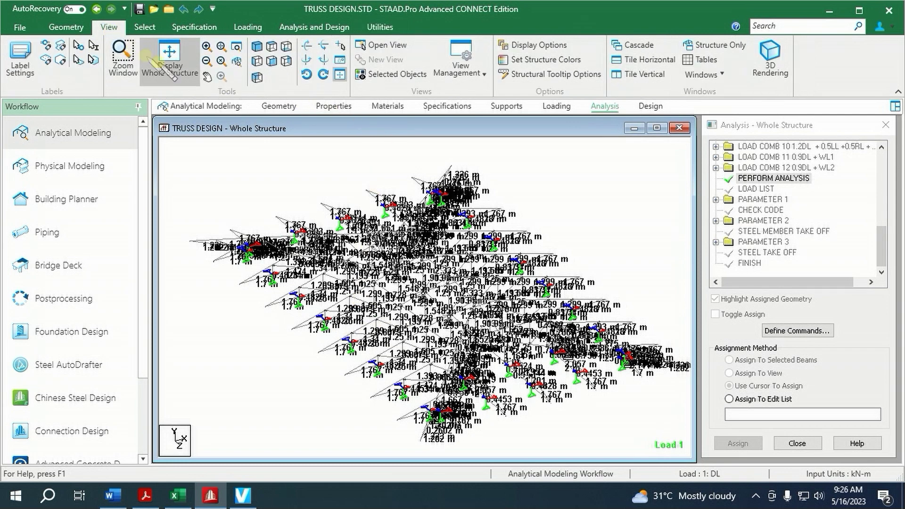
click(170, 55)
scroll(382, 282, down, 5)
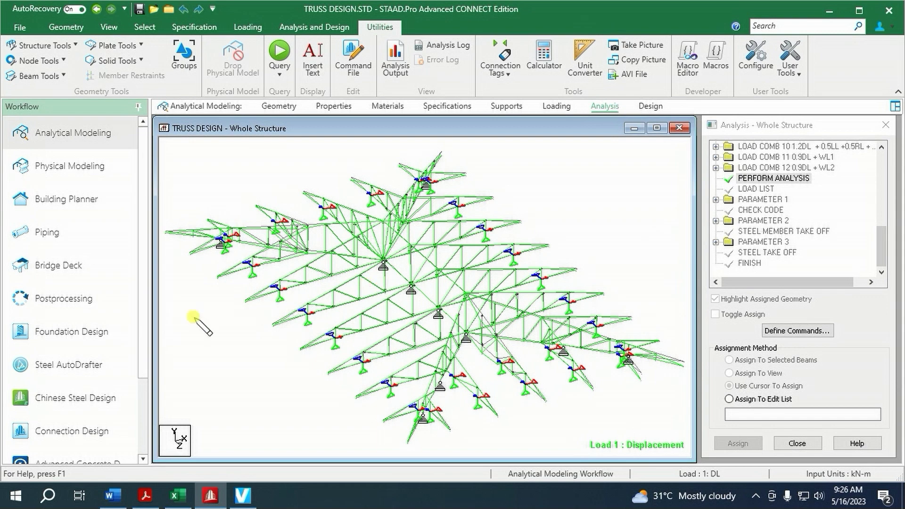
- Open the postprocessing results with 6 DL+LL as the only selected load case
click(88, 298)
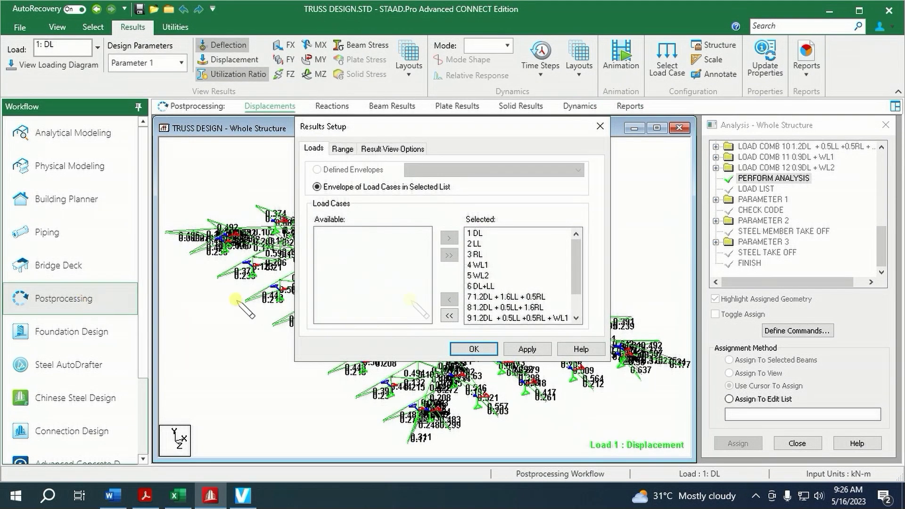
click(448, 315)
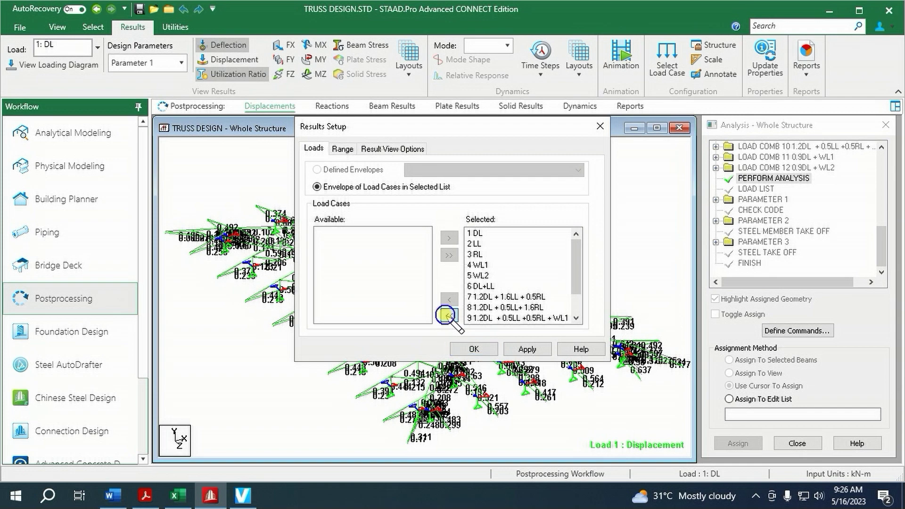
click(328, 232)
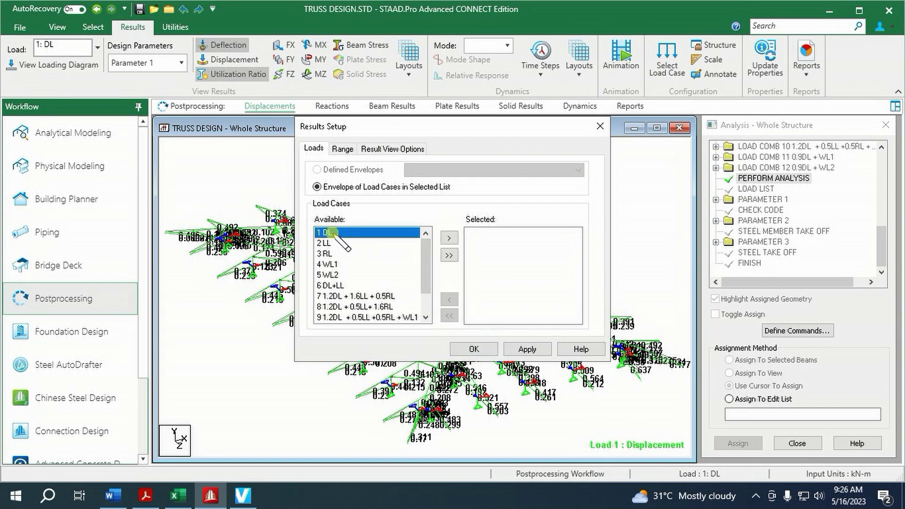
click(346, 286)
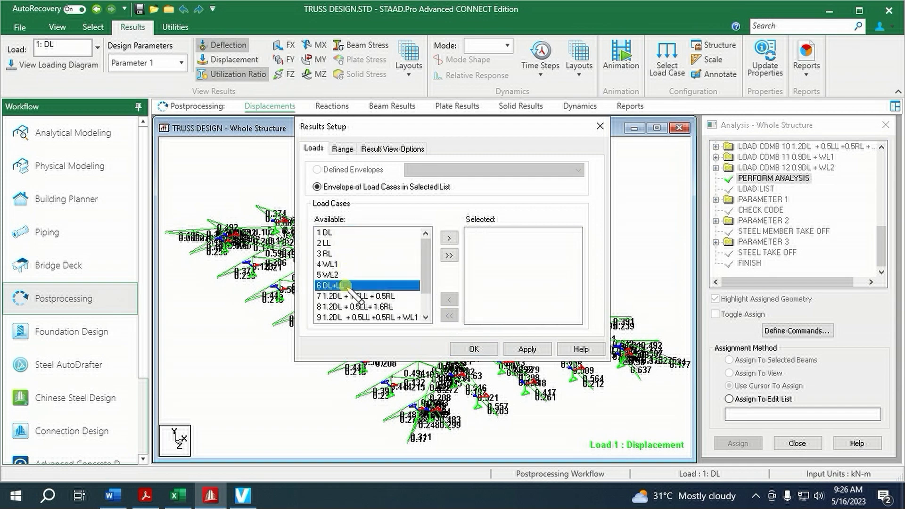
click(448, 238)
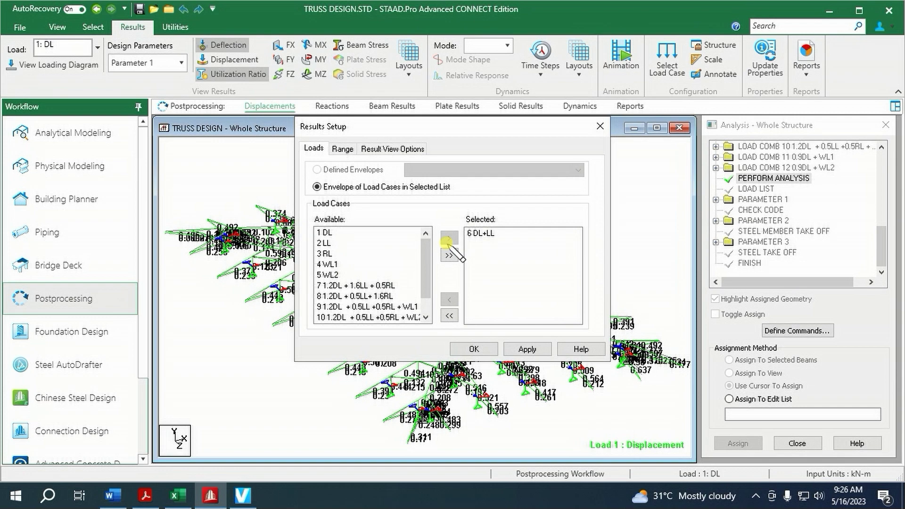
click(474, 349)
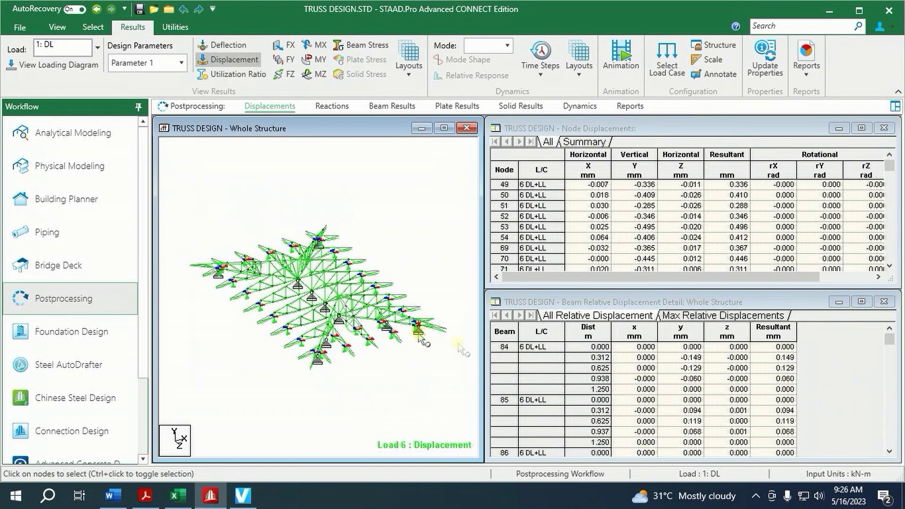
- Select a top chord beam of one truss in the model and show the table of maximum relative displacements
scroll(278, 298, up, 2)
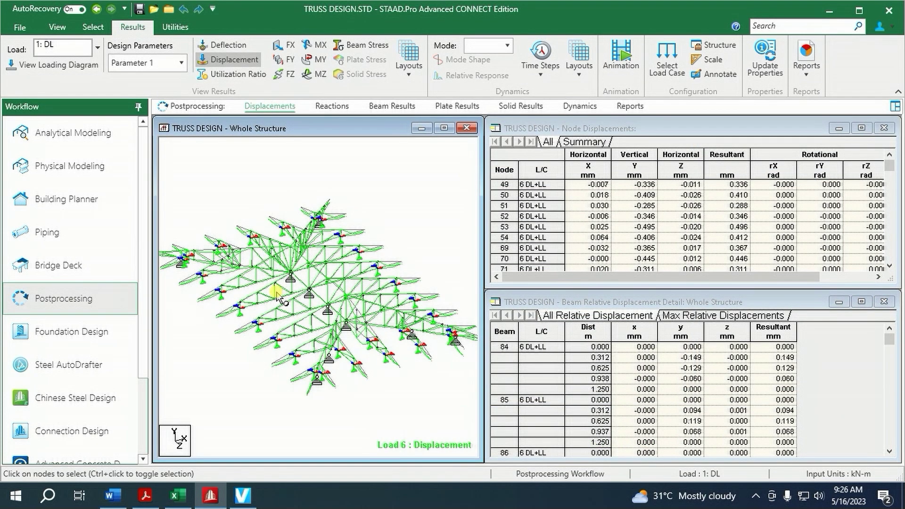
click(272, 287)
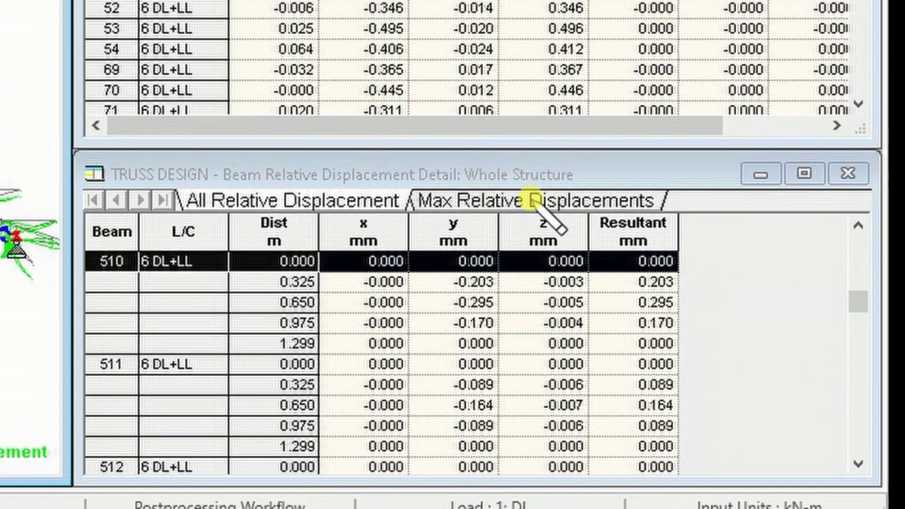
click(534, 202)
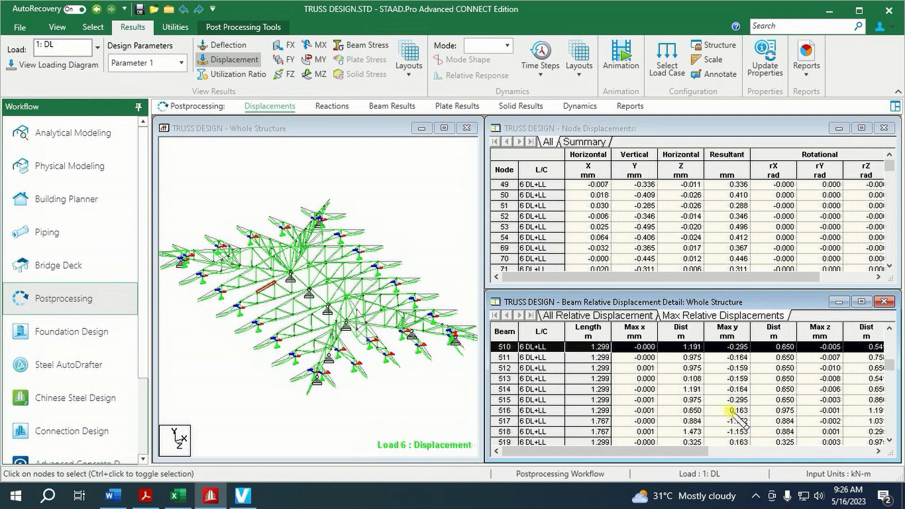
- Look through the maximum relative displacements of the beams and select the row of beam 124
scroll(580, 388, up, 10)
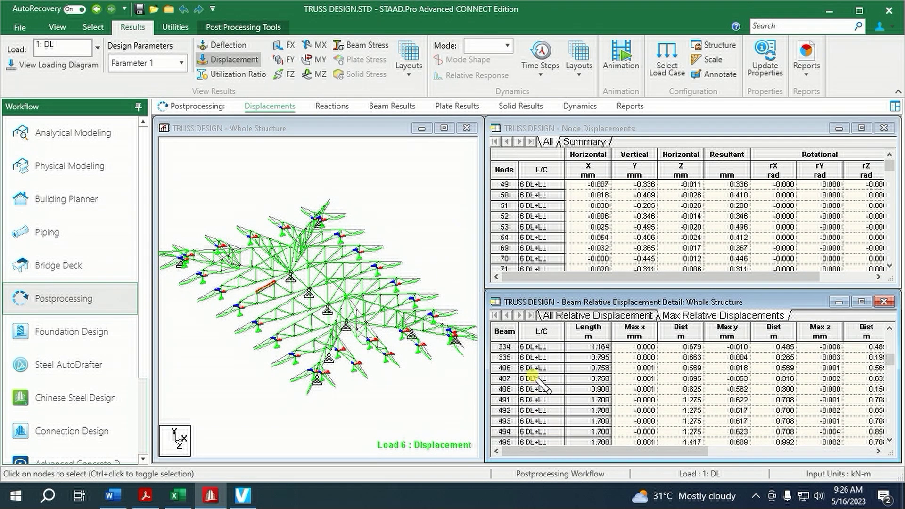
scroll(537, 381, up, 8)
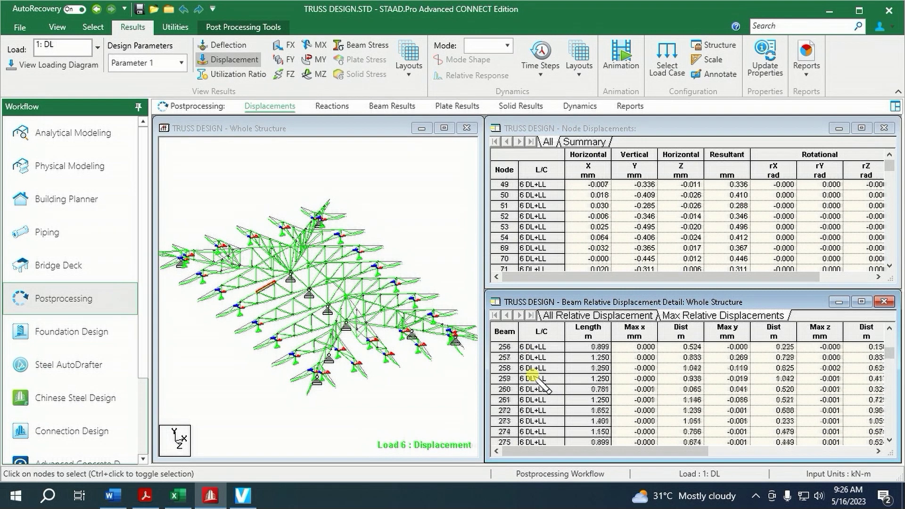
scroll(537, 381, up, 8)
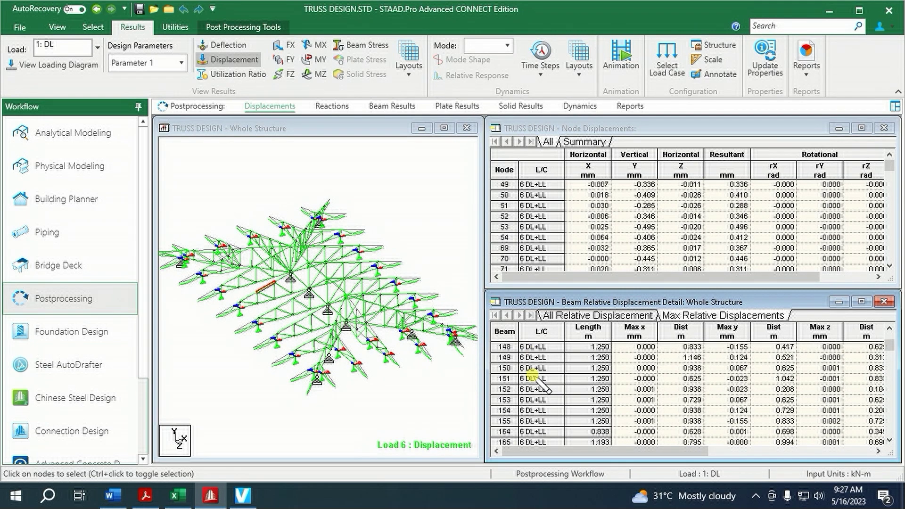
scroll(537, 381, up, 3)
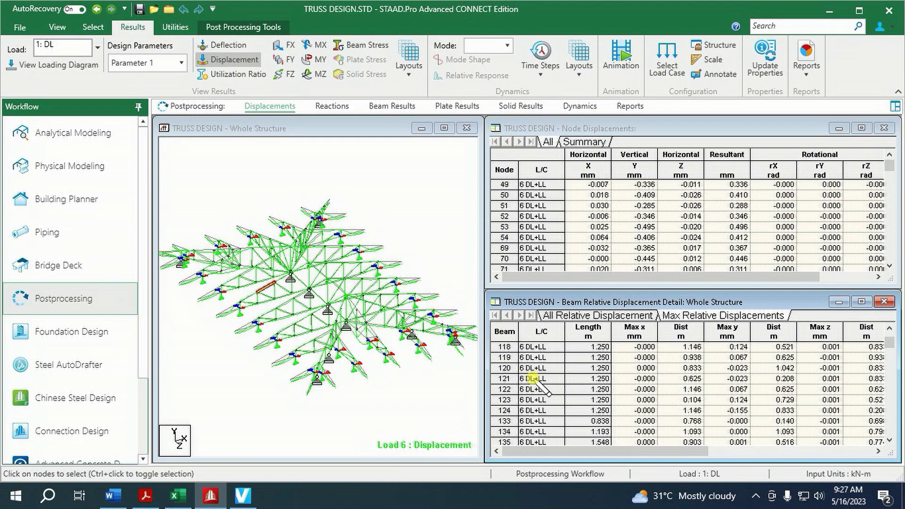
click(518, 410)
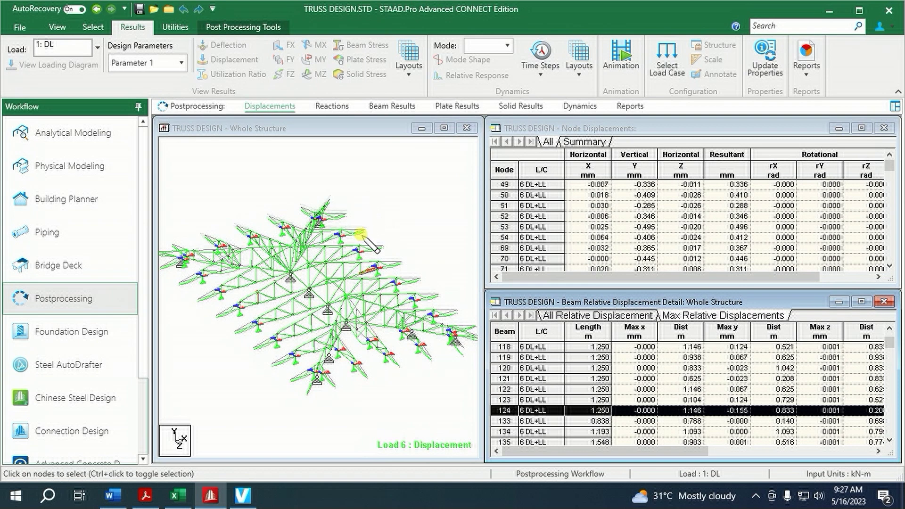
- Select beam 124 in the model using a typed beam list
click(93, 27)
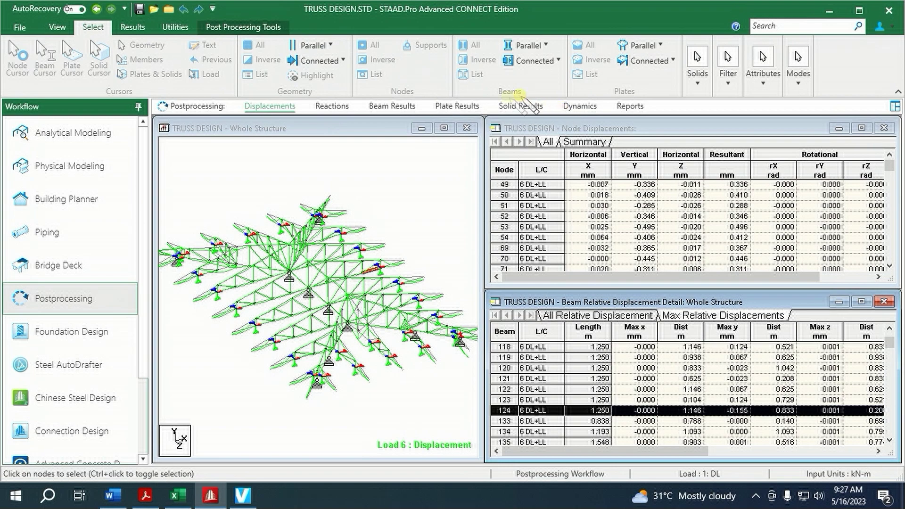
click(472, 74)
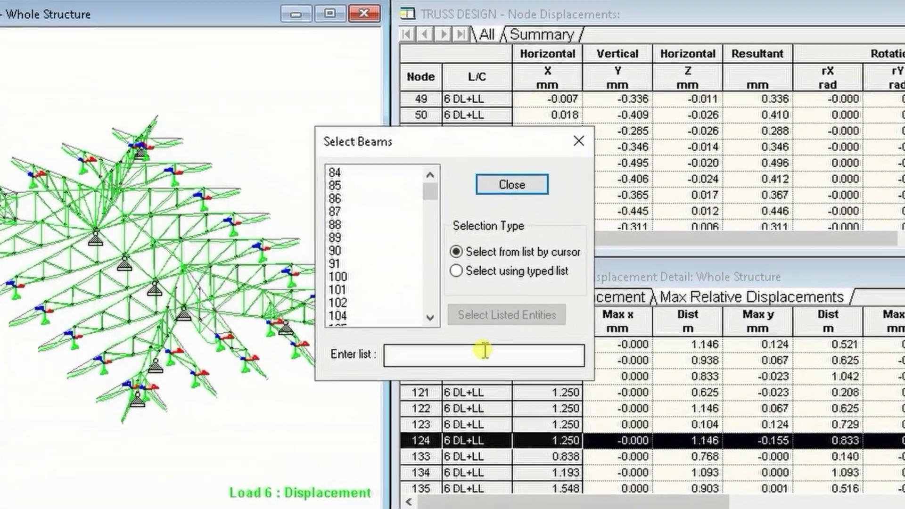
click(486, 354)
text(124)
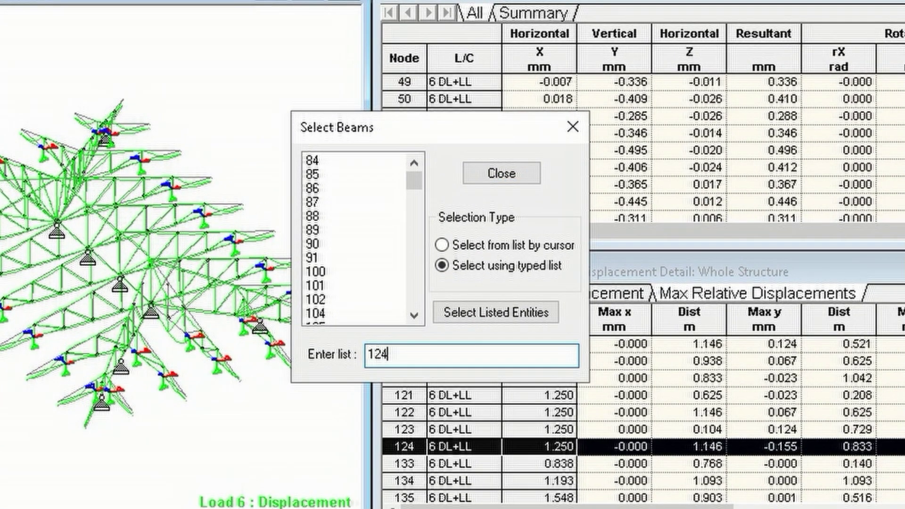
click(513, 315)
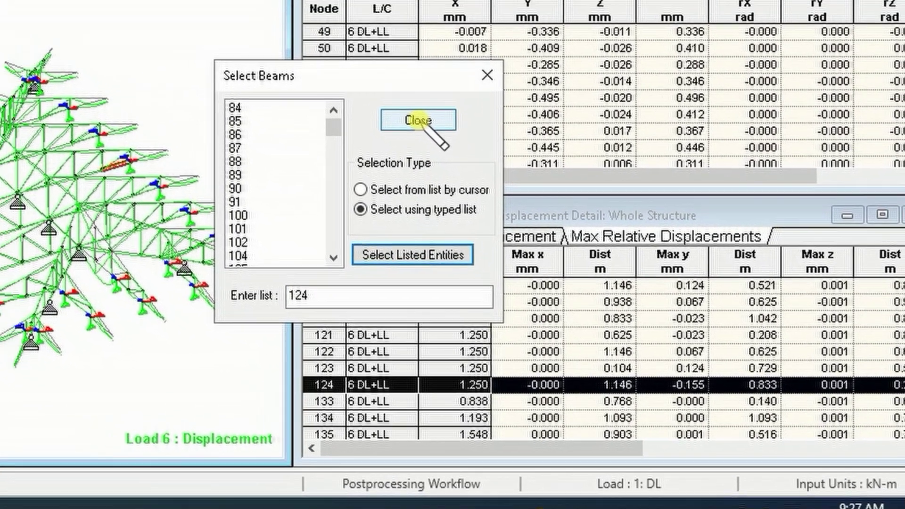
- Open the deflection diagram of the selected beam 124
click(430, 127)
scroll(381, 266, up, 3)
scroll(346, 319, up, 2)
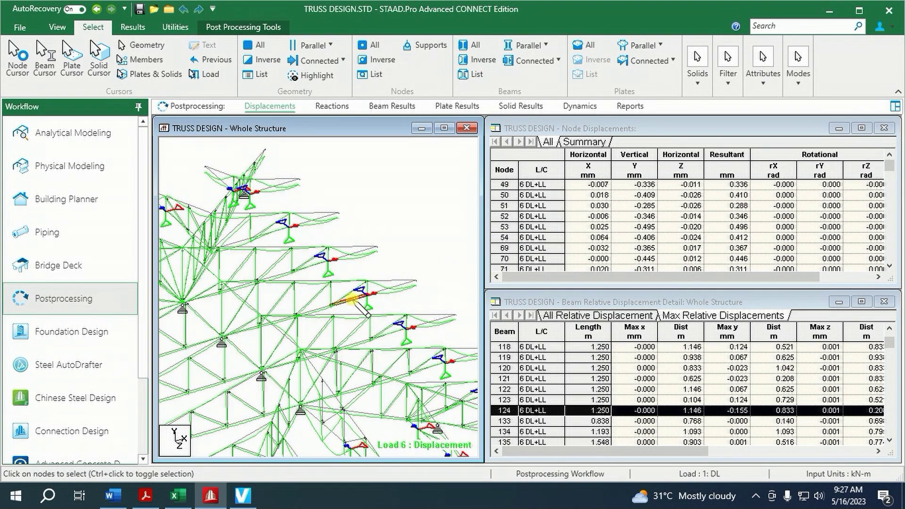
double_click(353, 300)
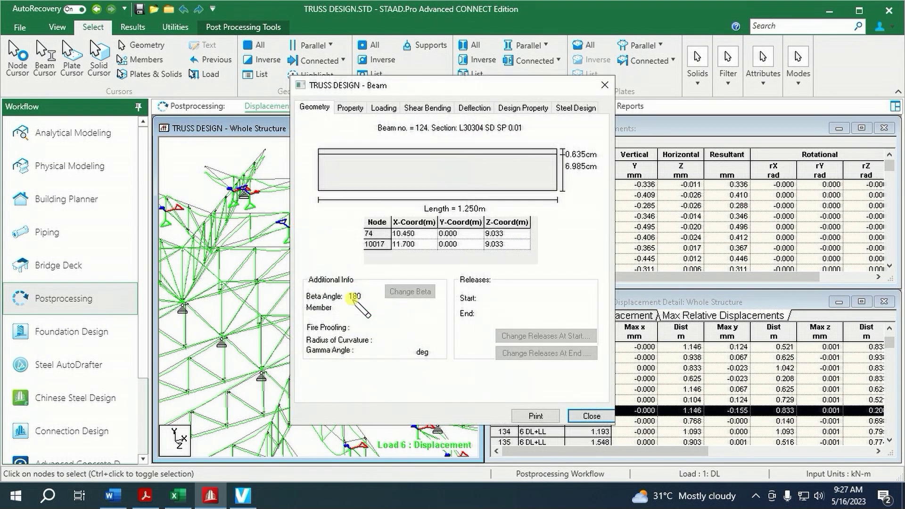
click(474, 107)
- View the local deflection of beam 124 in the Y direction for load case 6:DL+LL
click(576, 308)
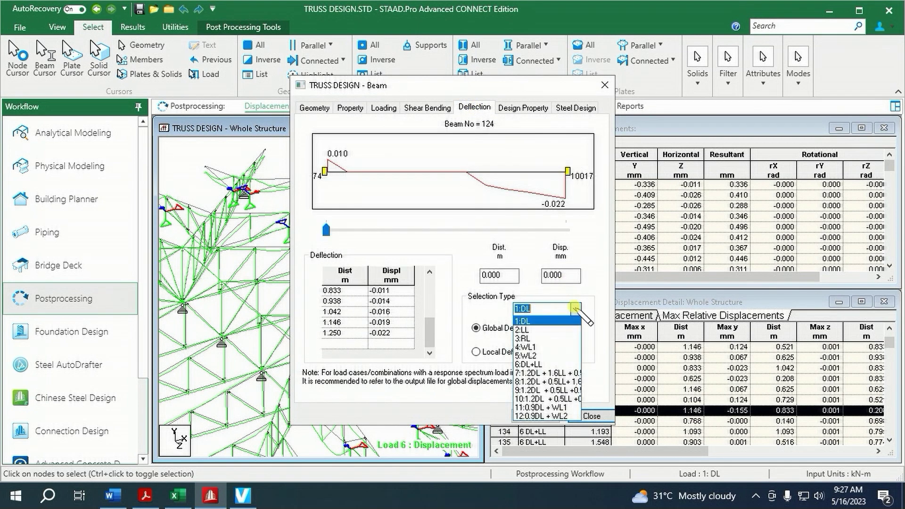
click(545, 365)
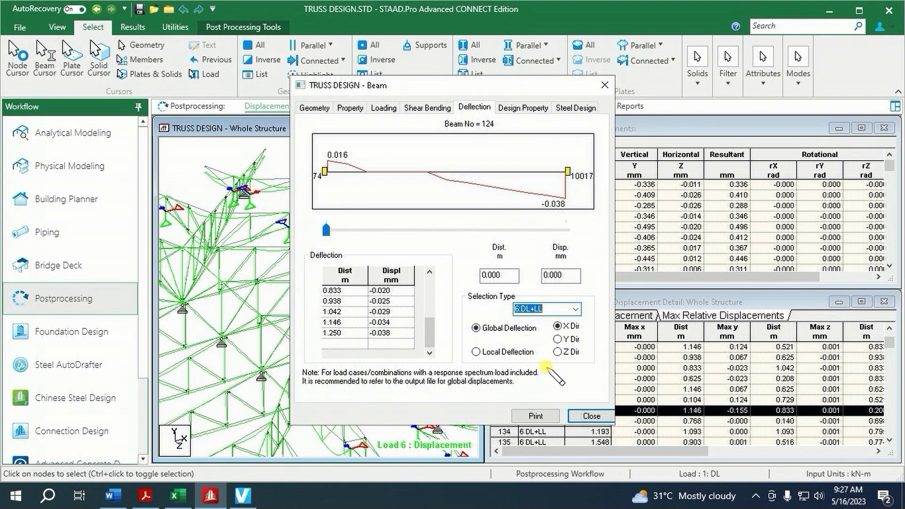
click(567, 340)
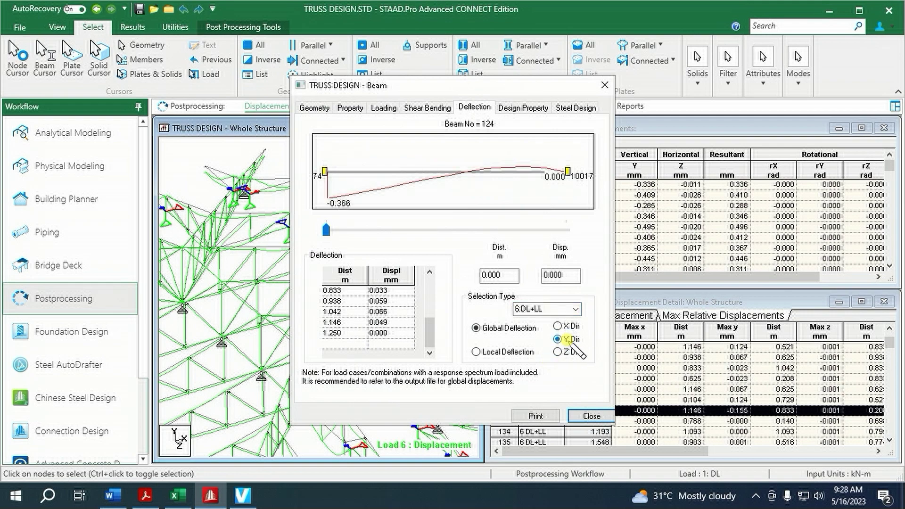
click(498, 351)
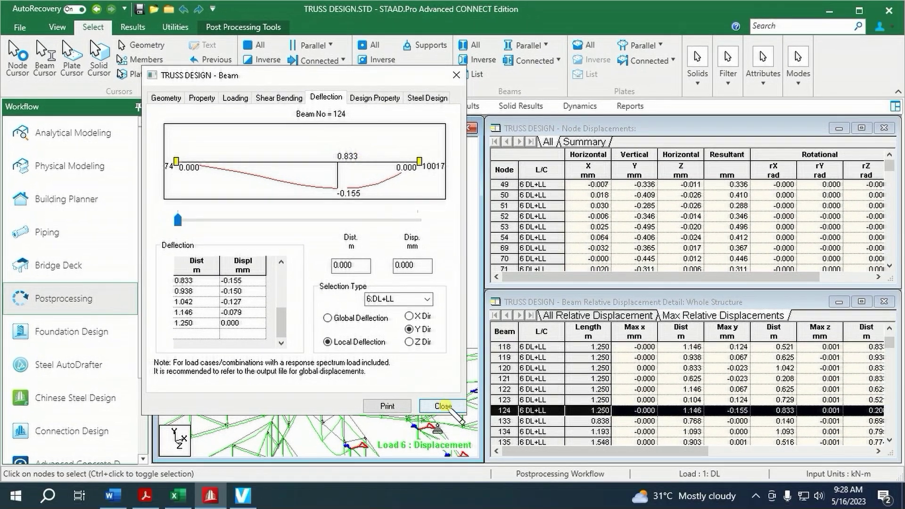
click(445, 406)
- Look through the Max y relative displacements of the beams listed after beam 124
scroll(738, 351, down, 2)
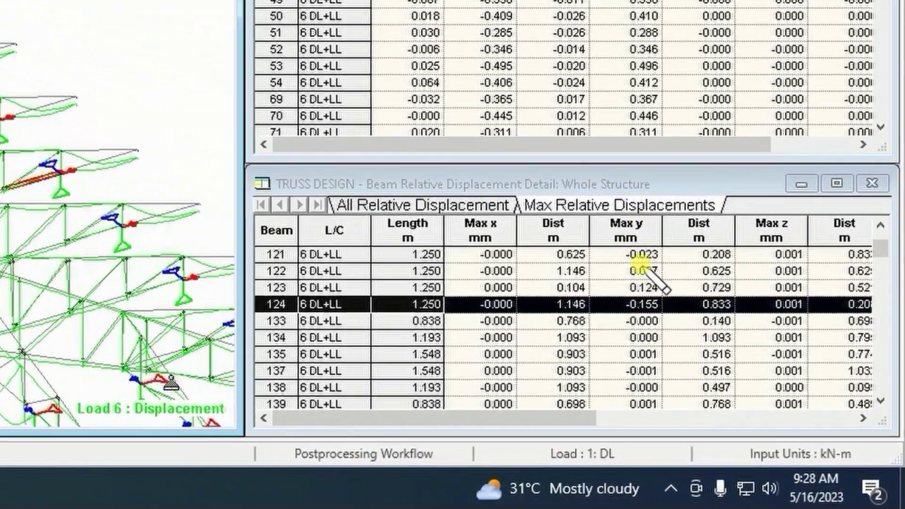
scroll(606, 238, down, 8)
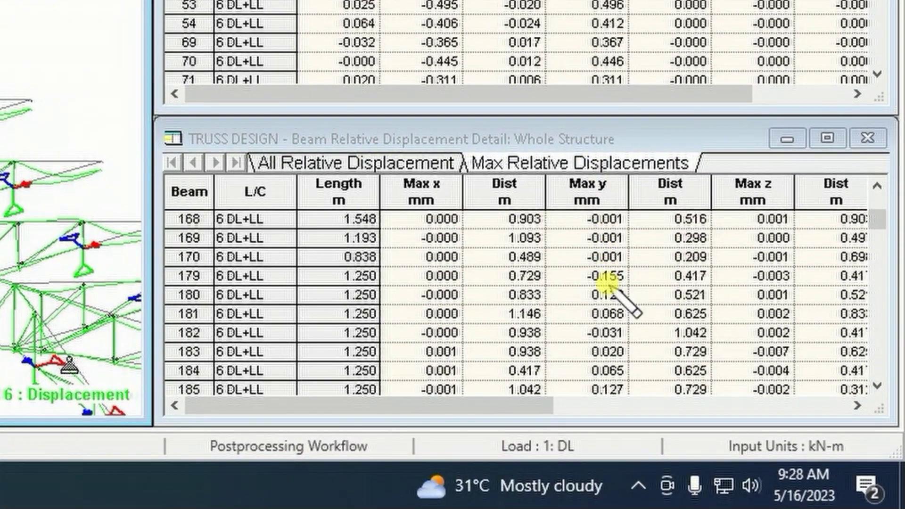
scroll(606, 297, down, 4)
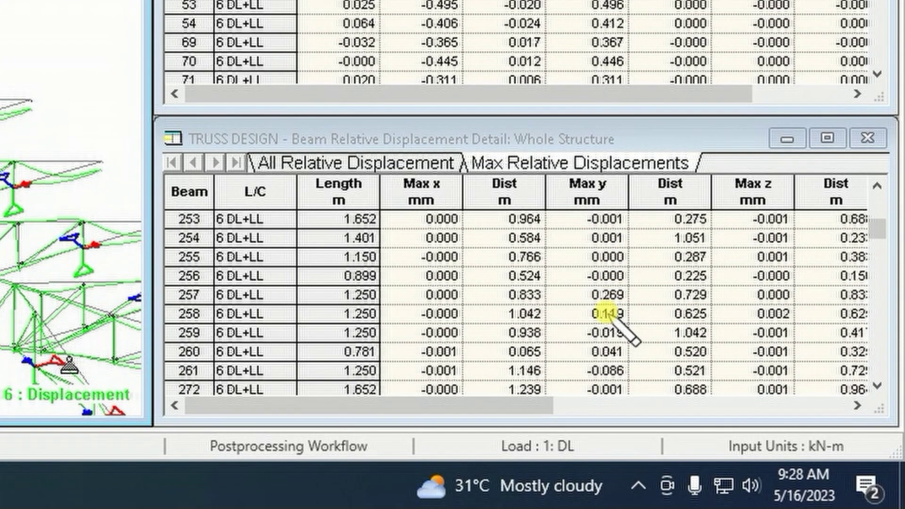
scroll(608, 314, down, 3)
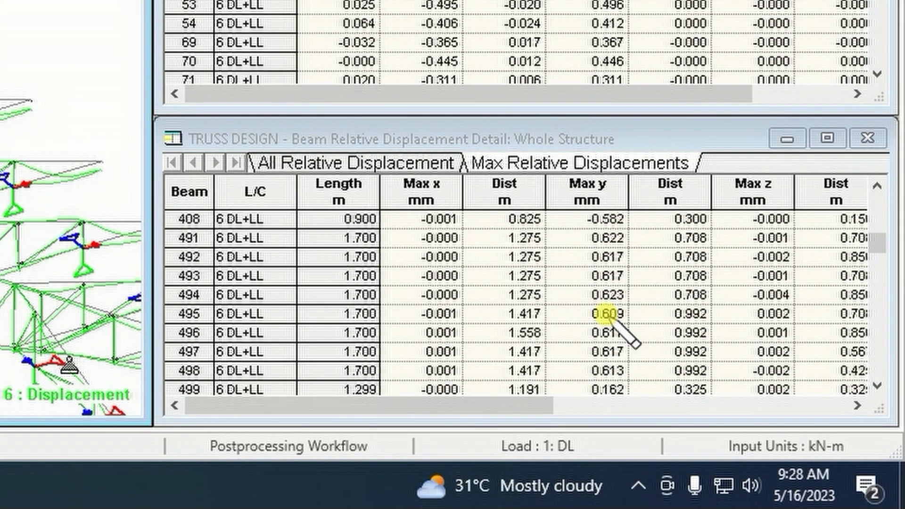
scroll(607, 315, down, 5)
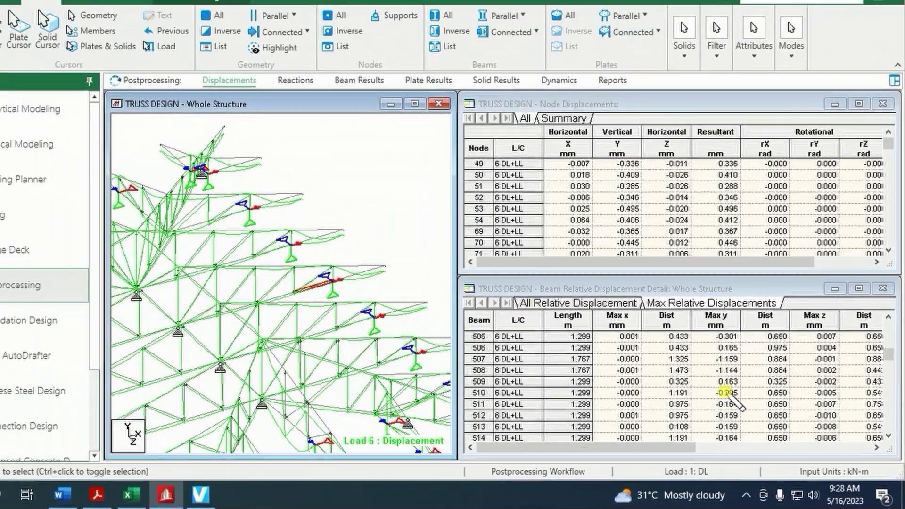
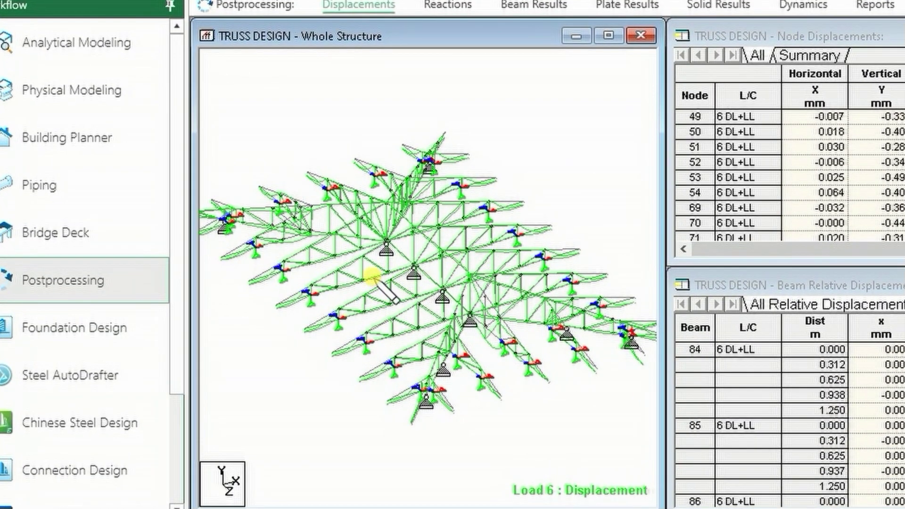
- Display the utilization ratios on the truss members instead of the displacement diagram
mouse_move(369, 276)
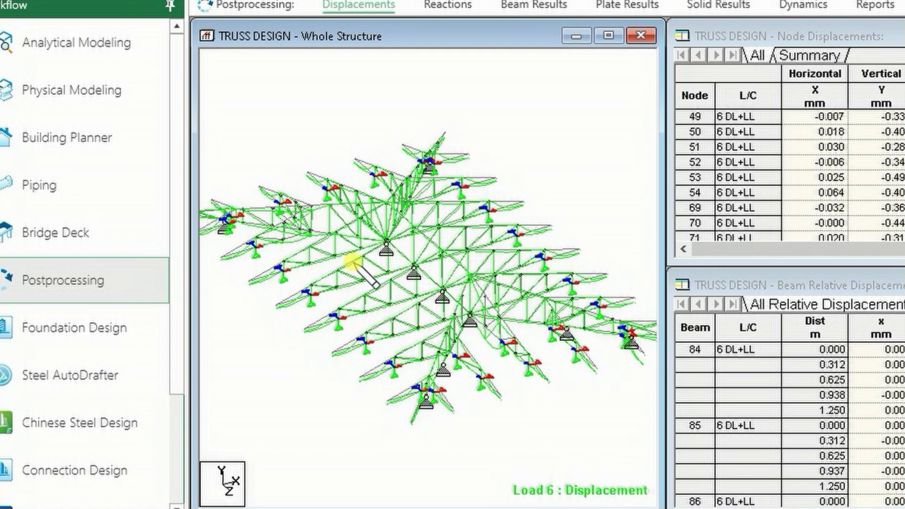
mouse_move(351, 262)
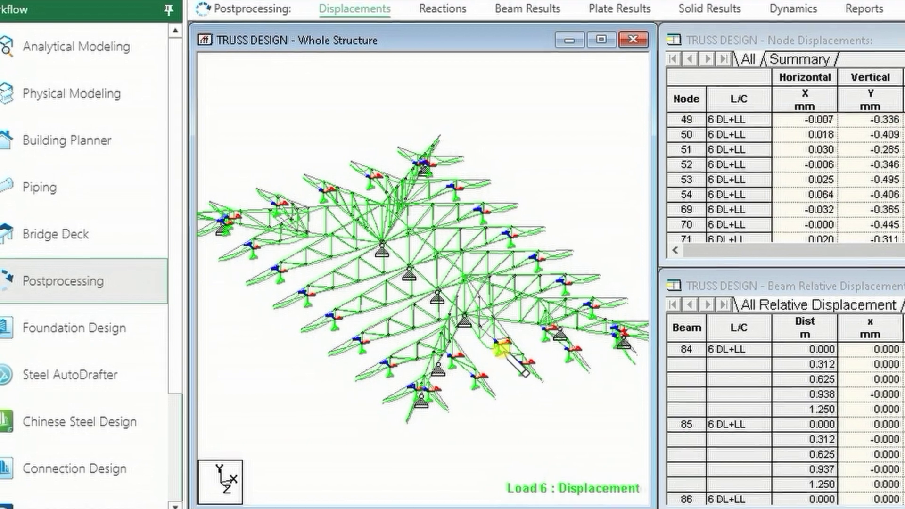
mouse_move(508, 351)
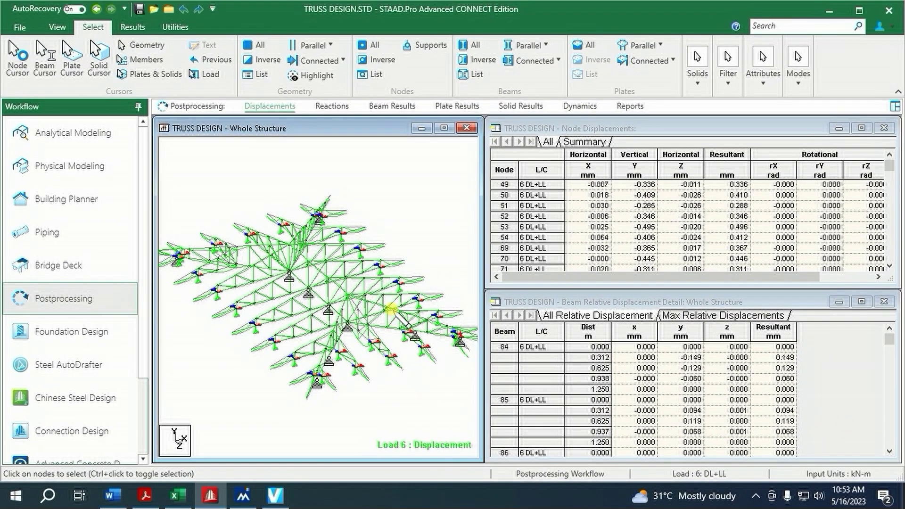
click(132, 27)
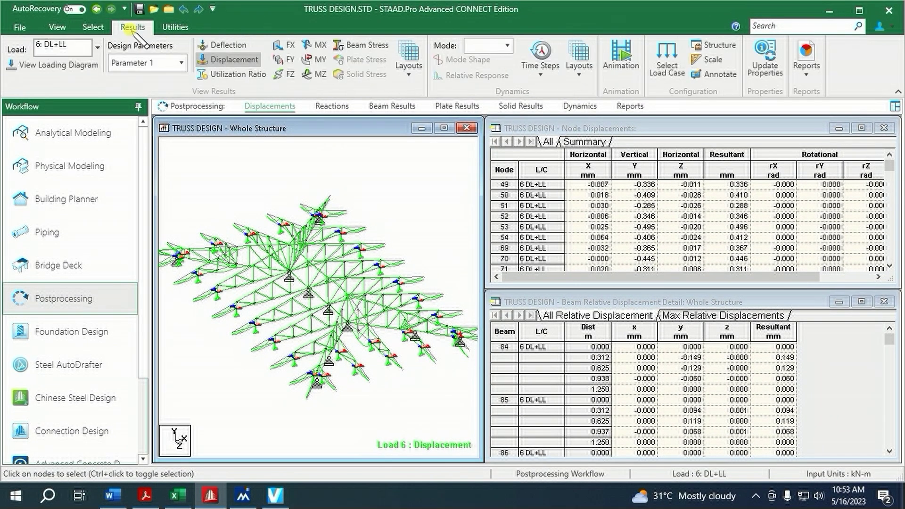
click(234, 74)
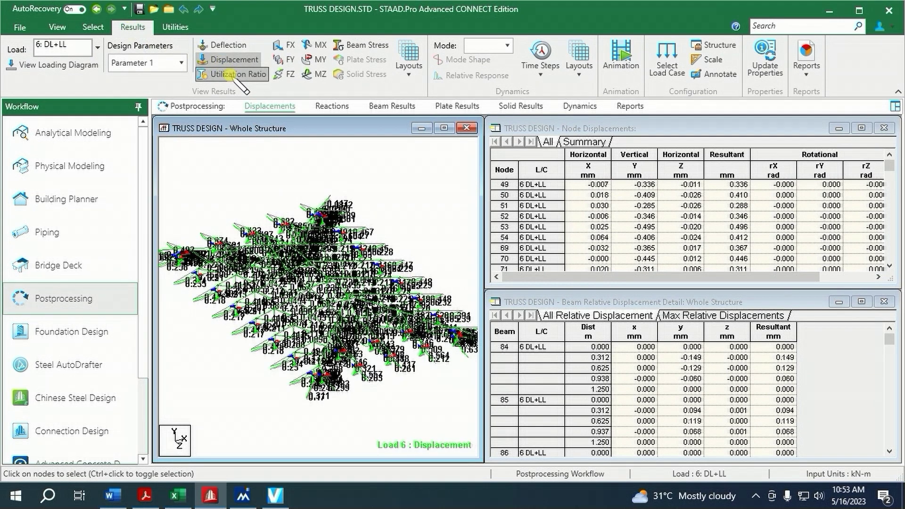
click(235, 74)
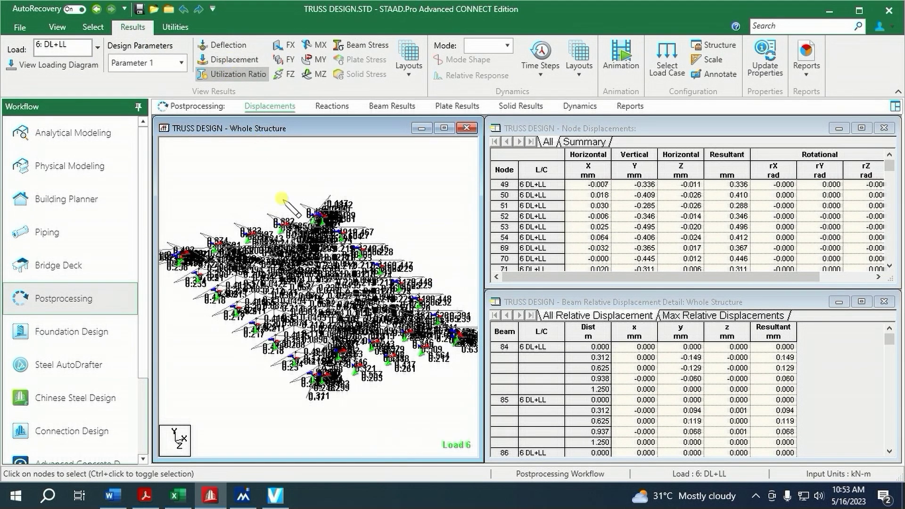
- Examine the utilization ratios labelled on the members across the trusses
scroll(317, 320, up, 5)
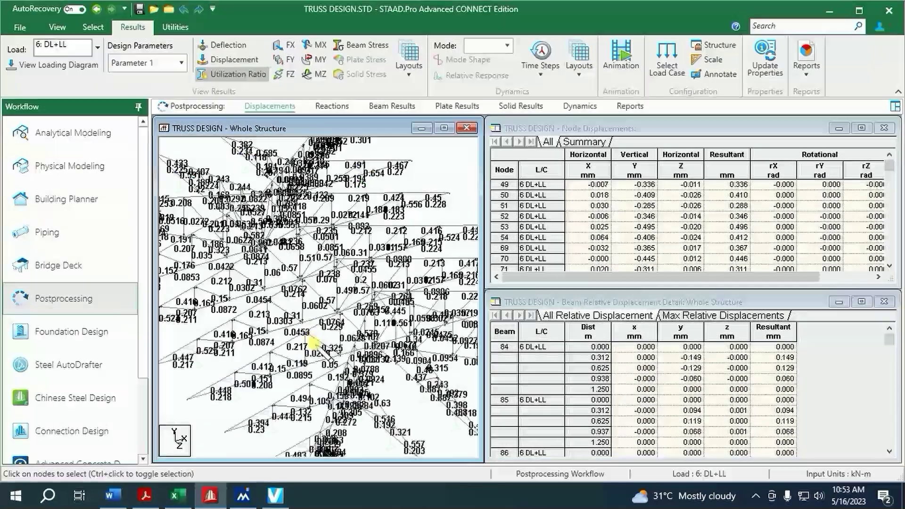
scroll(320, 355, up, 4)
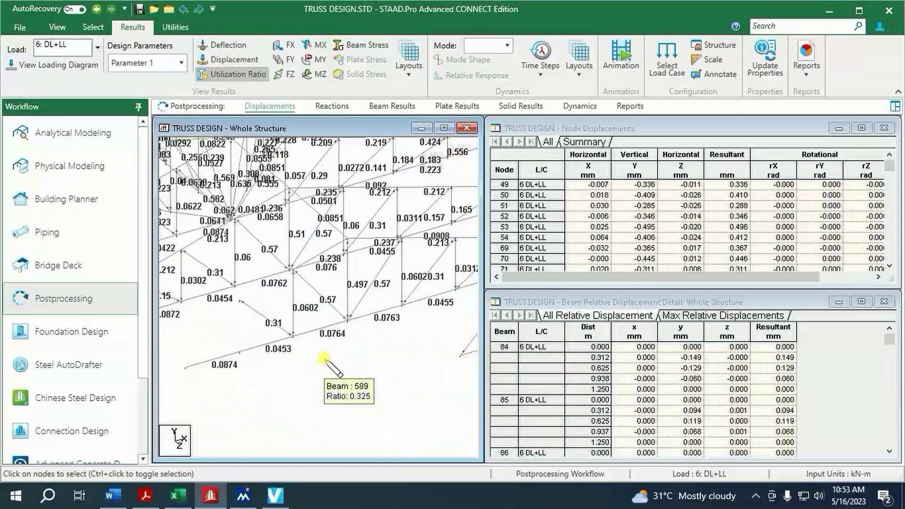
scroll(324, 360, up, 2)
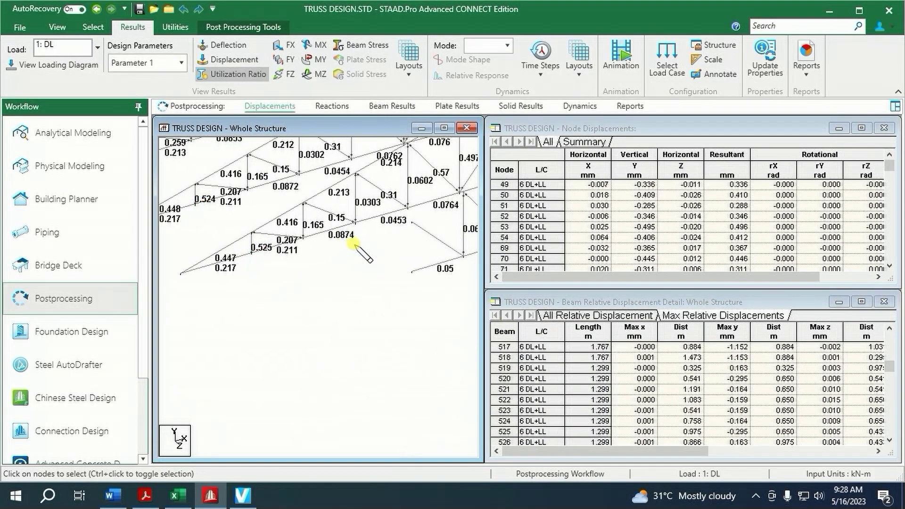
scroll(294, 297, up, 2)
scroll(294, 297, down, 3)
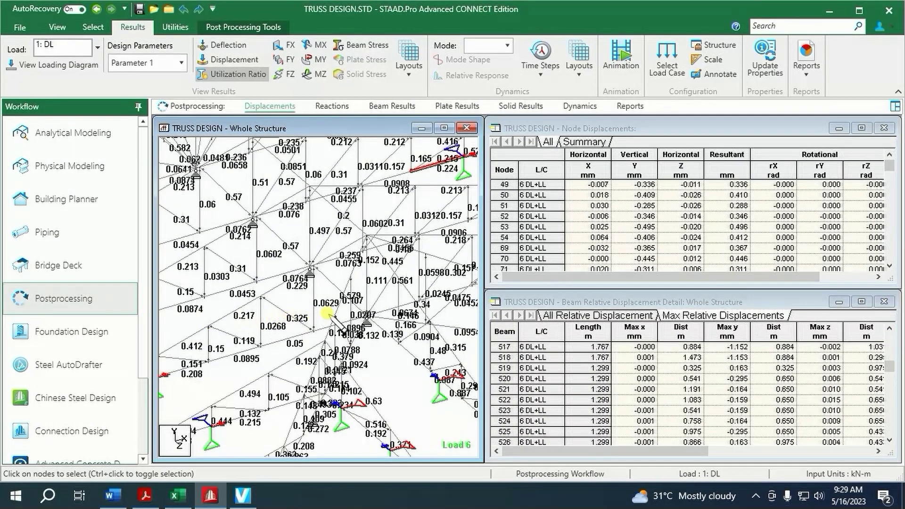
scroll(354, 304, down, 1)
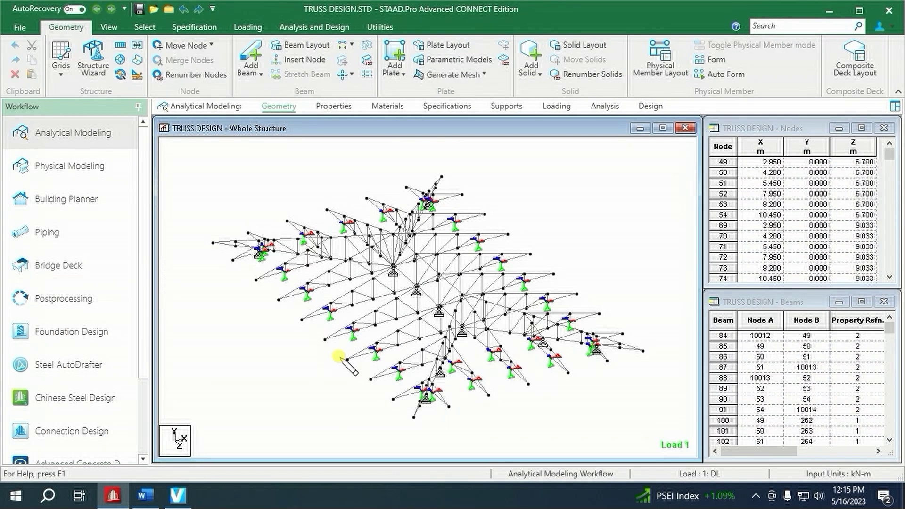
scroll(339, 358, up, 2)
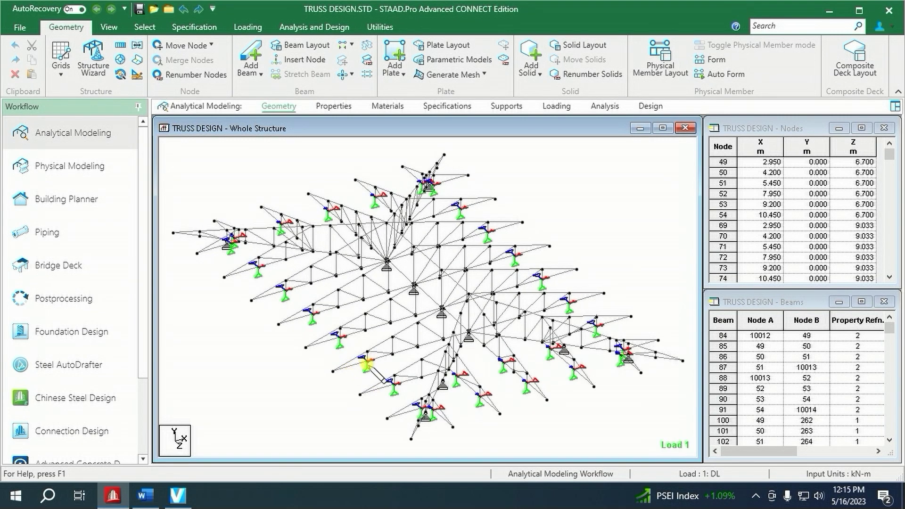
mouse_move(338, 340)
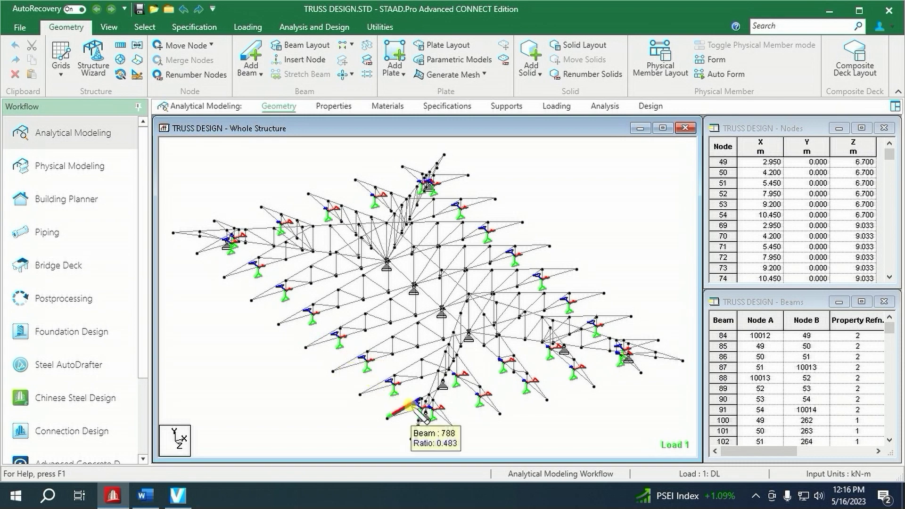
mouse_move(302, 349)
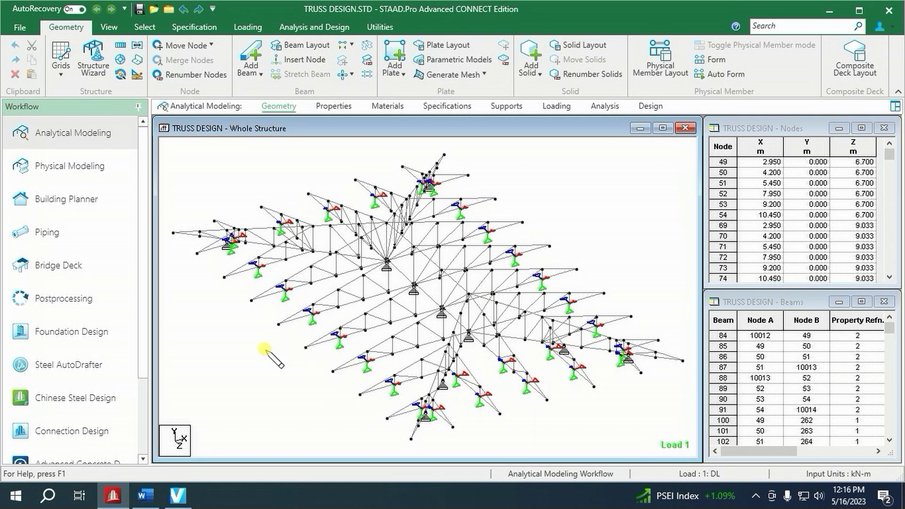
mouse_move(461, 297)
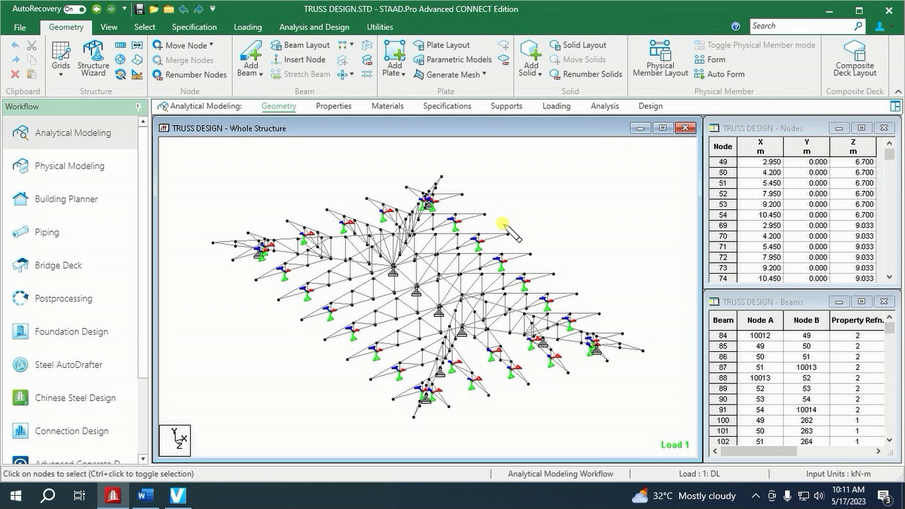
- Select all nodes assigned to Support 3 in the supports definition and isolate them in a new view
click(513, 106)
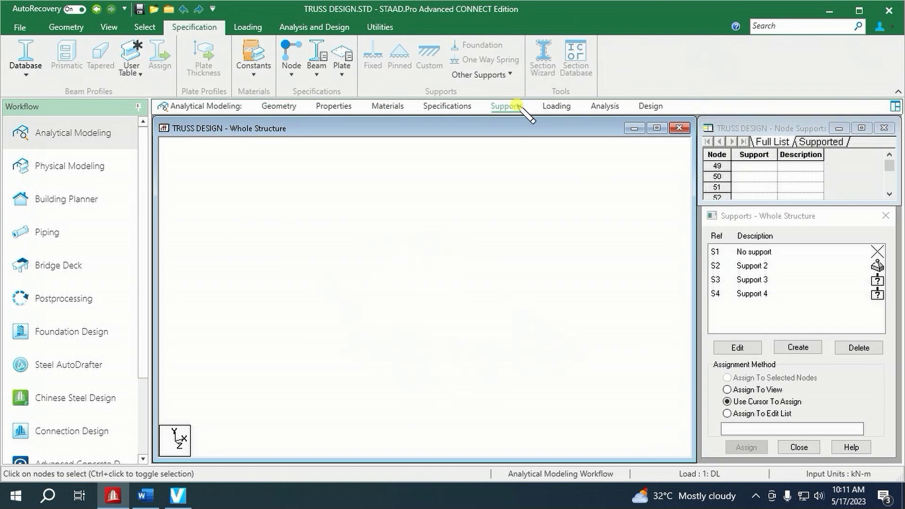
click(750, 280)
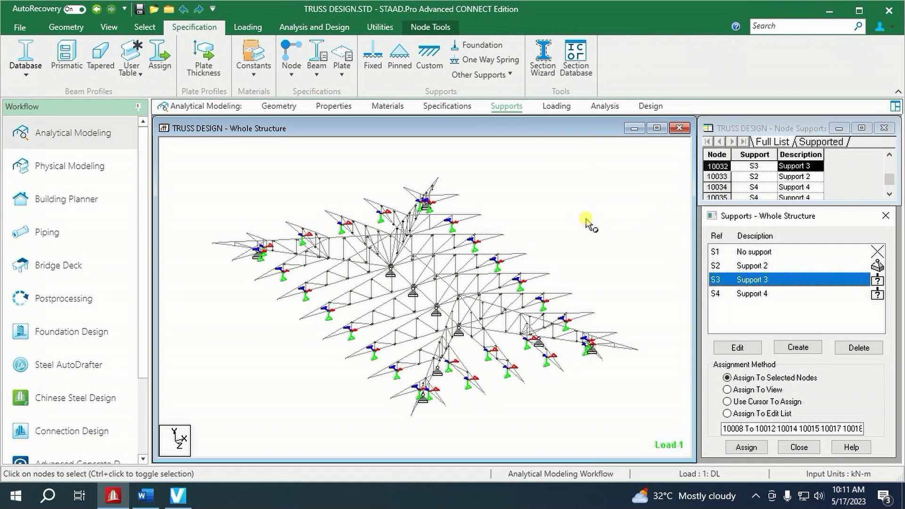
right_click(587, 222)
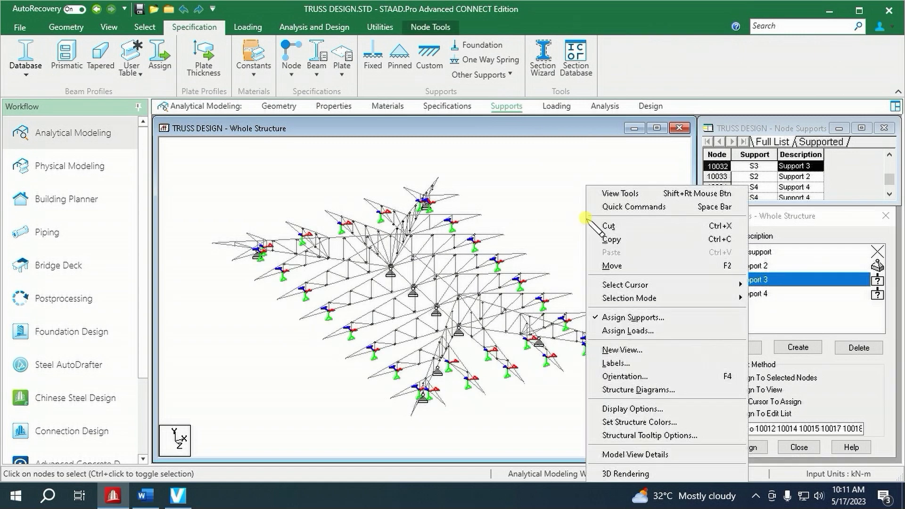
click(615, 348)
click(609, 279)
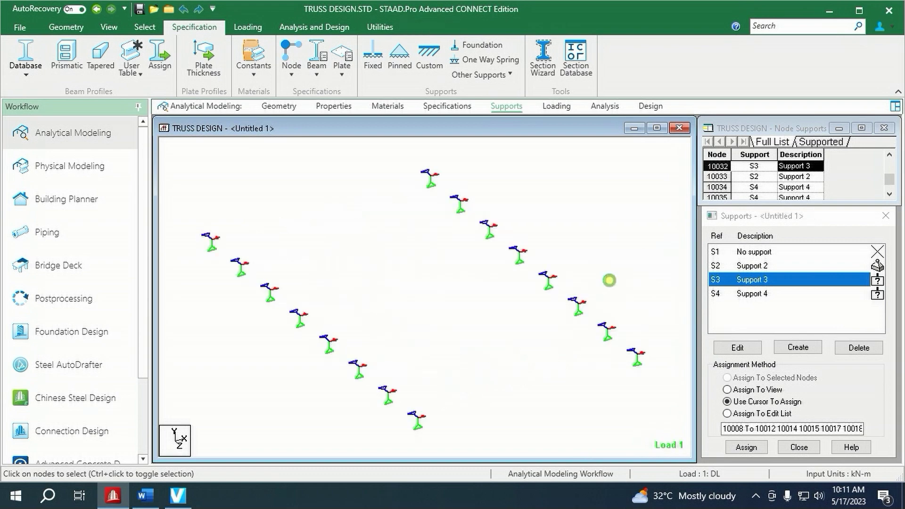
- Assign Support 2 to all nodes in the isolated view, deleting the old result files, and redisplay the whole structure
click(742, 266)
scroll(430, 257, down, 2)
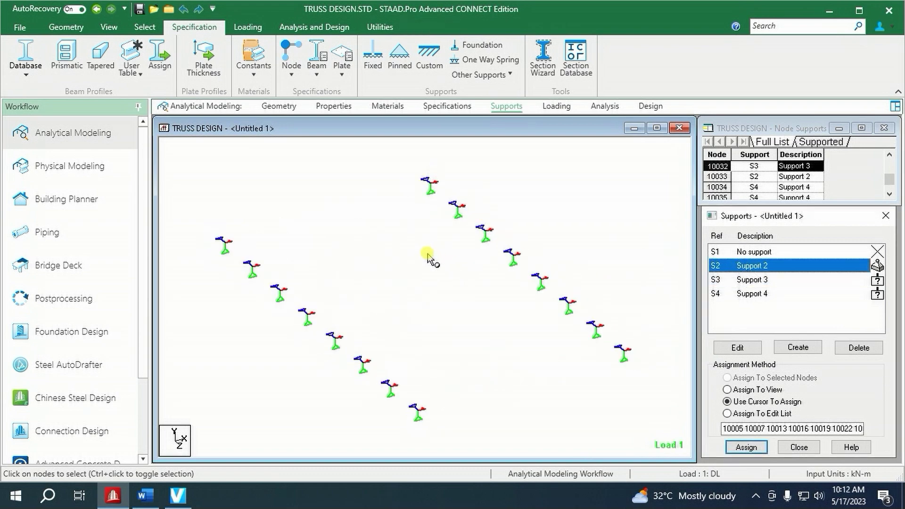
drag(186, 163, 678, 440)
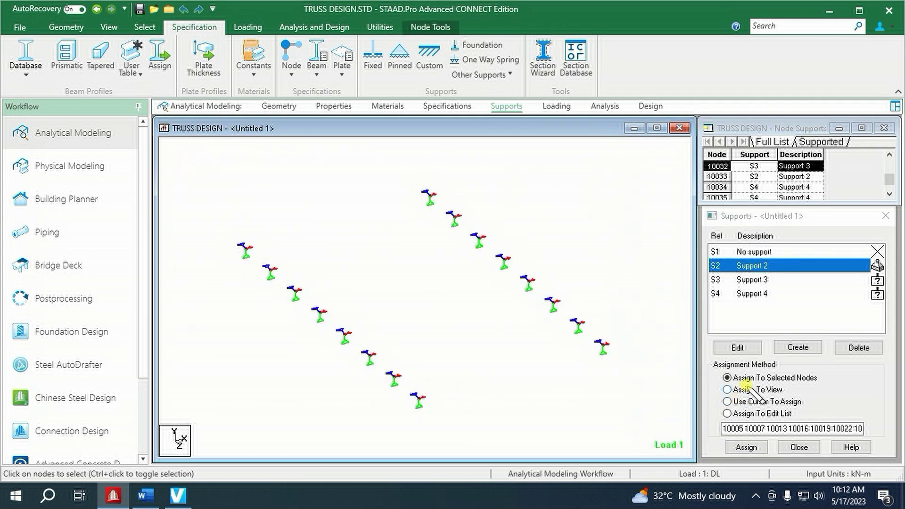
click(746, 446)
click(796, 375)
click(798, 373)
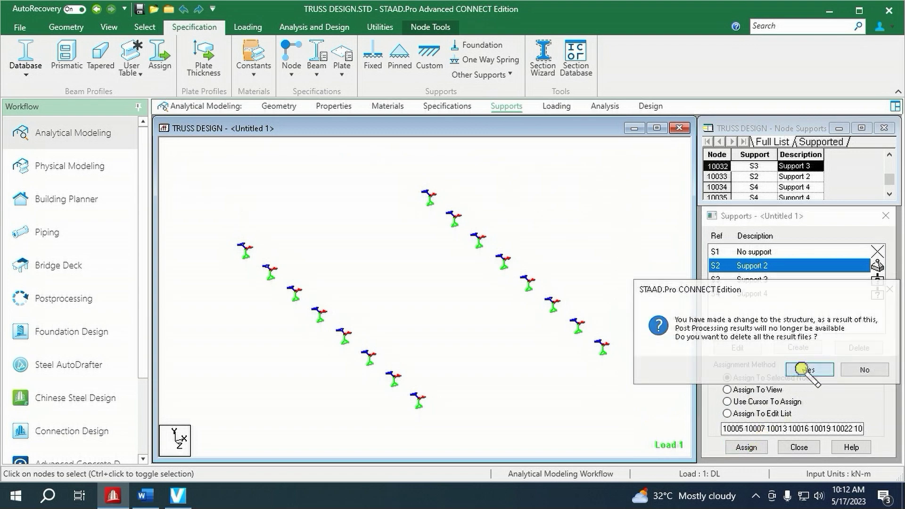
click(109, 27)
click(179, 59)
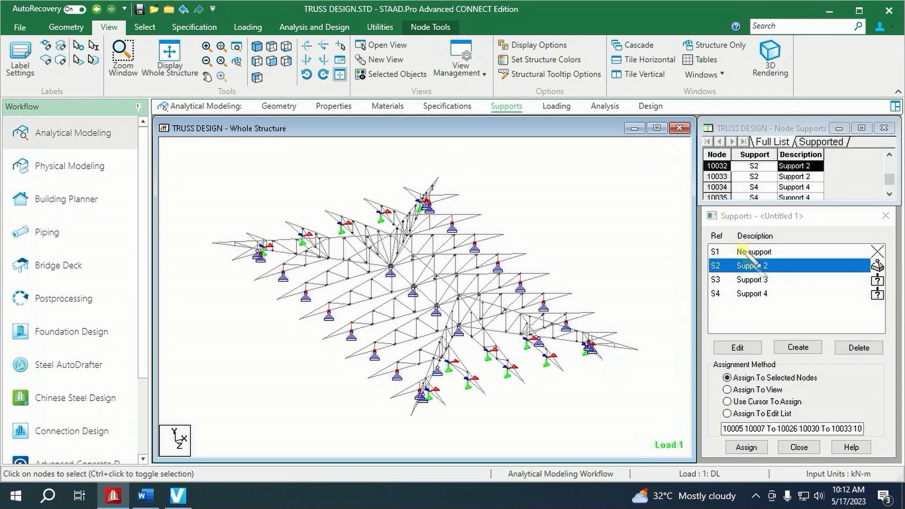
- Select all nodes assigned to Support 4 in the supports definition and isolate them in the active view
click(752, 293)
right_click(594, 222)
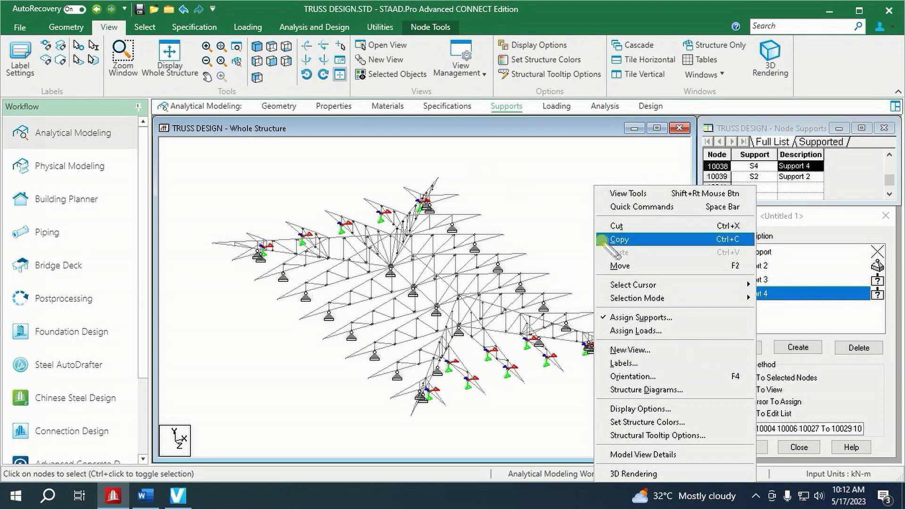
click(630, 349)
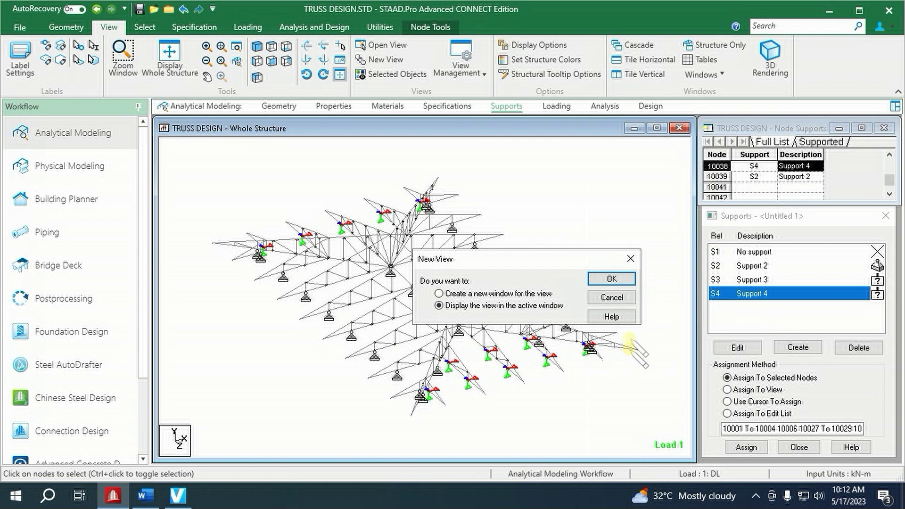
click(611, 279)
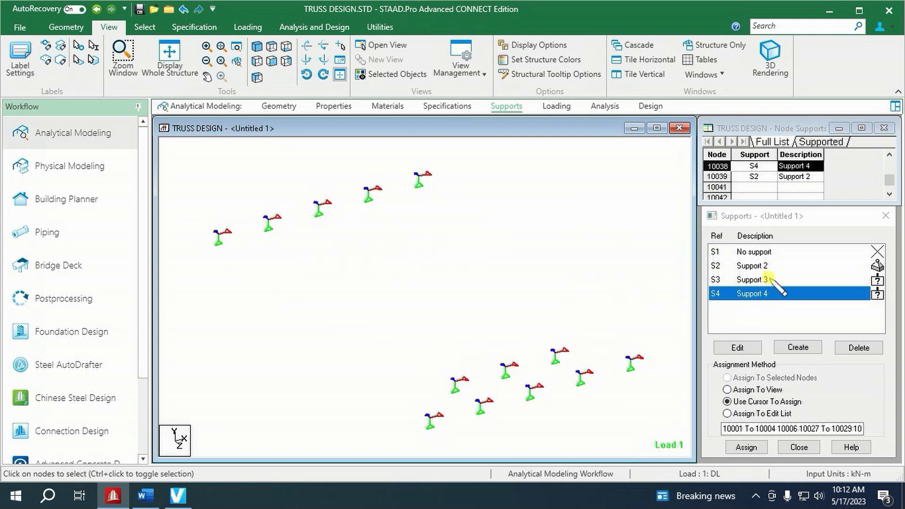
- Assign Support 2 to all the isolated Support 4 nodes, then redisplay the whole structure
click(751, 265)
drag(213, 165, 655, 436)
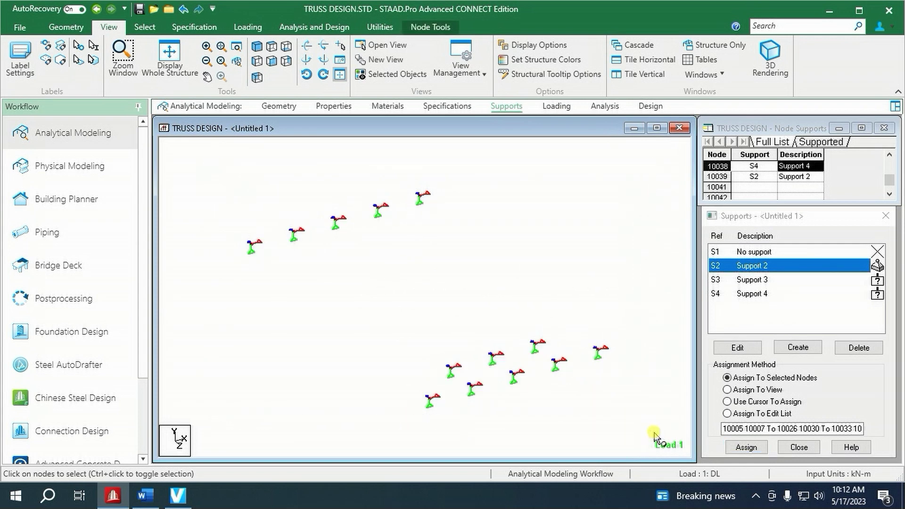
click(746, 447)
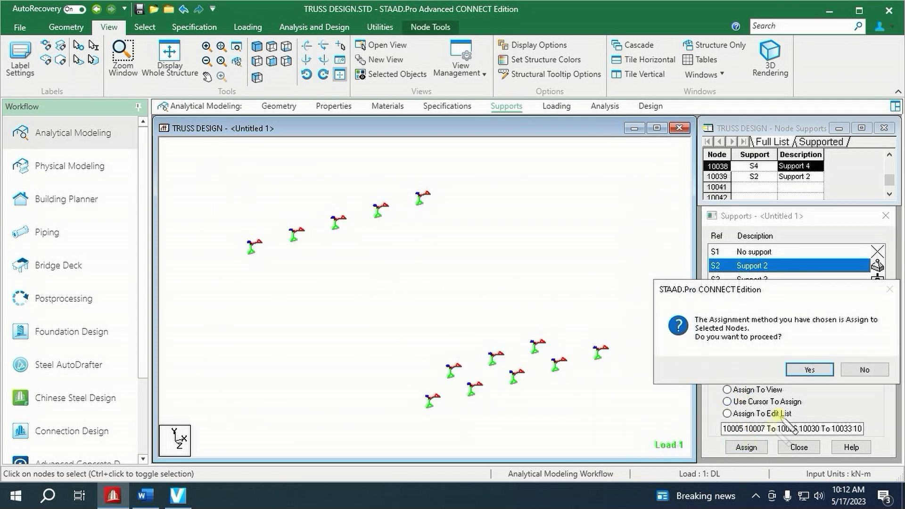
click(809, 369)
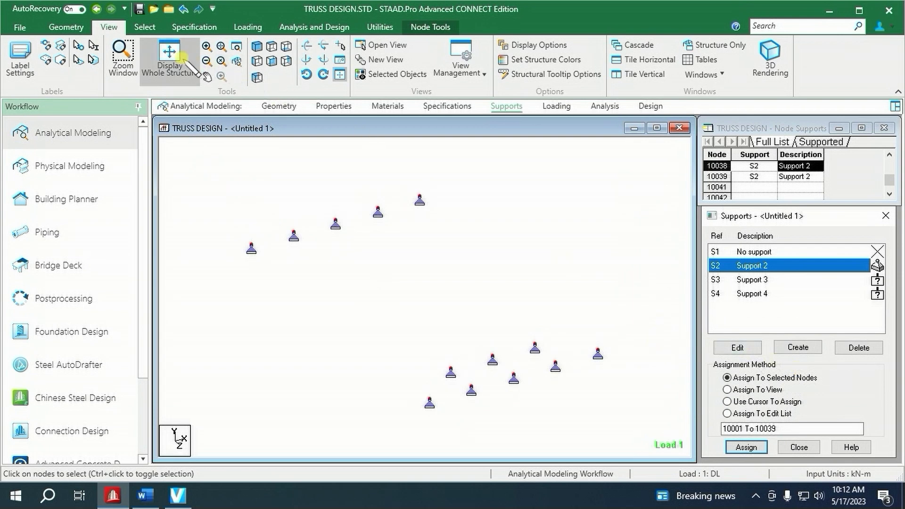
click(170, 59)
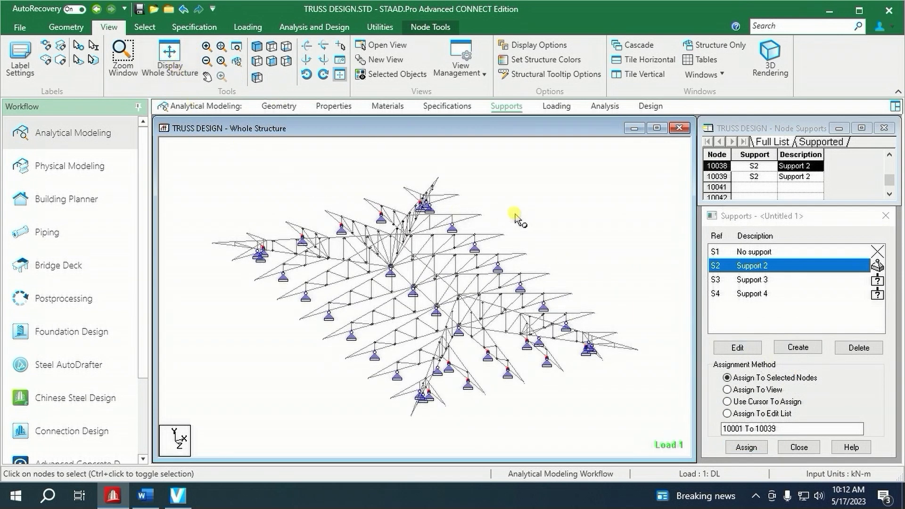
- Run the analysis and steel design of the truss model and close the analysis run when it finishes
click(314, 27)
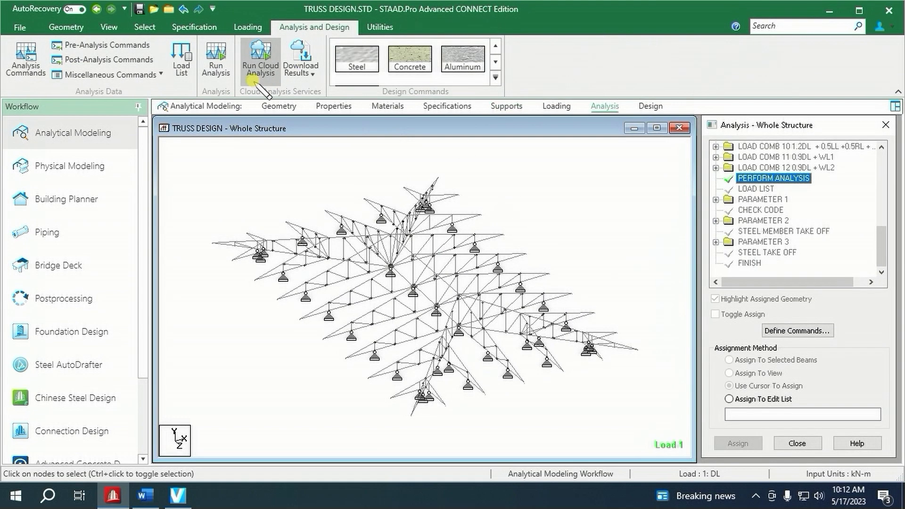
click(217, 73)
click(443, 316)
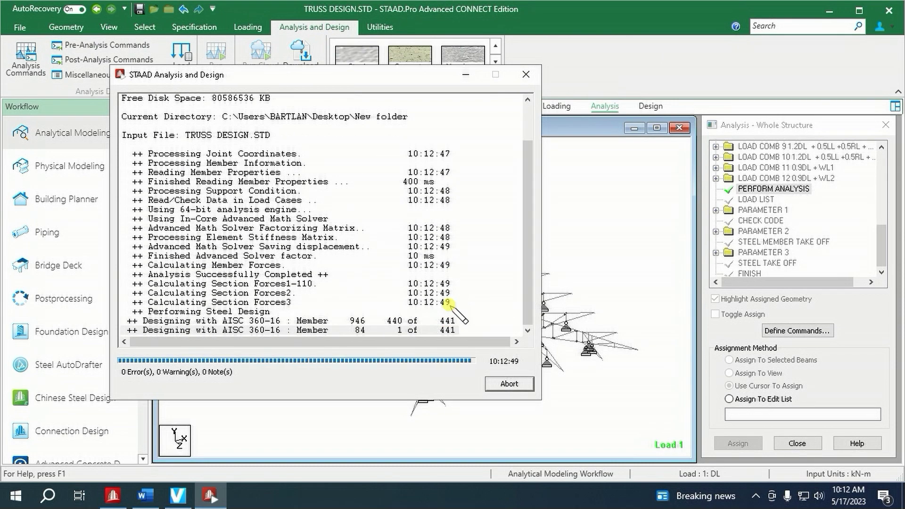
click(513, 383)
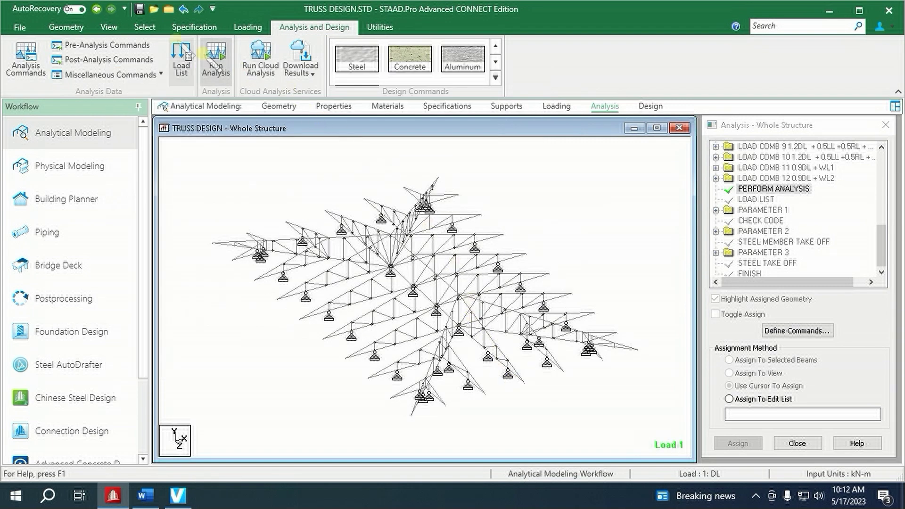
- Select the failed beams in the structure and examine the highlighted member and the utilization ratio of its neighbour
click(144, 27)
click(763, 71)
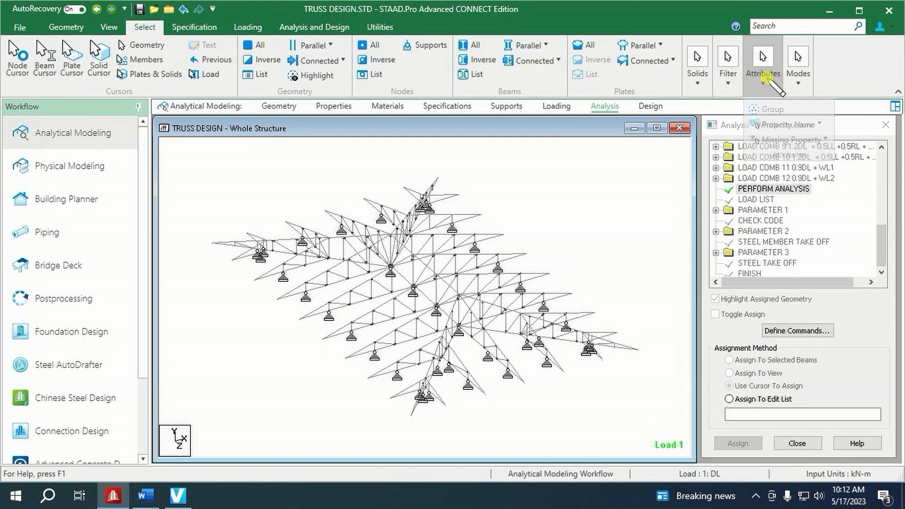
click(789, 124)
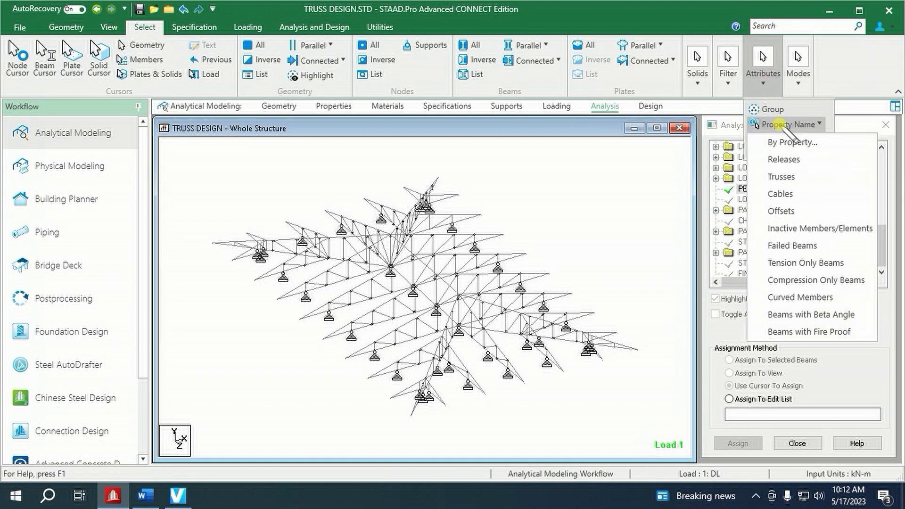
click(792, 245)
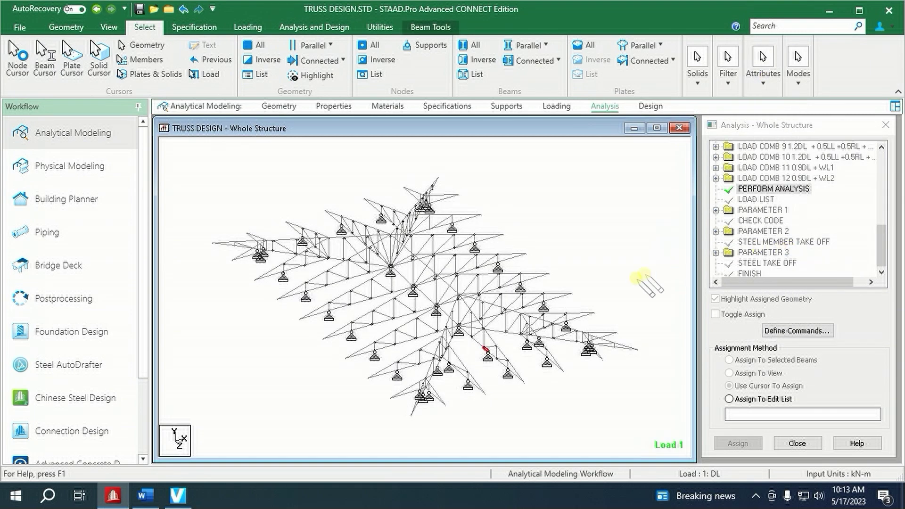
scroll(608, 248, up, 2)
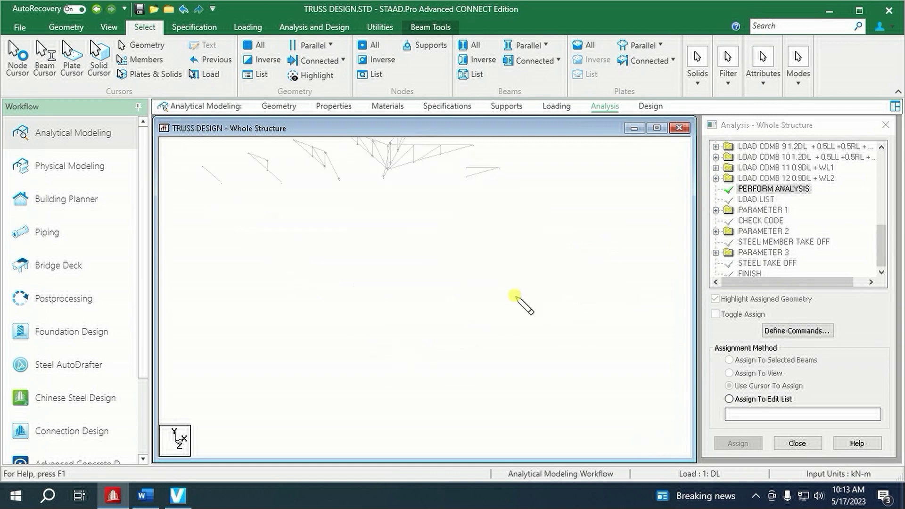
scroll(526, 299, up, 1)
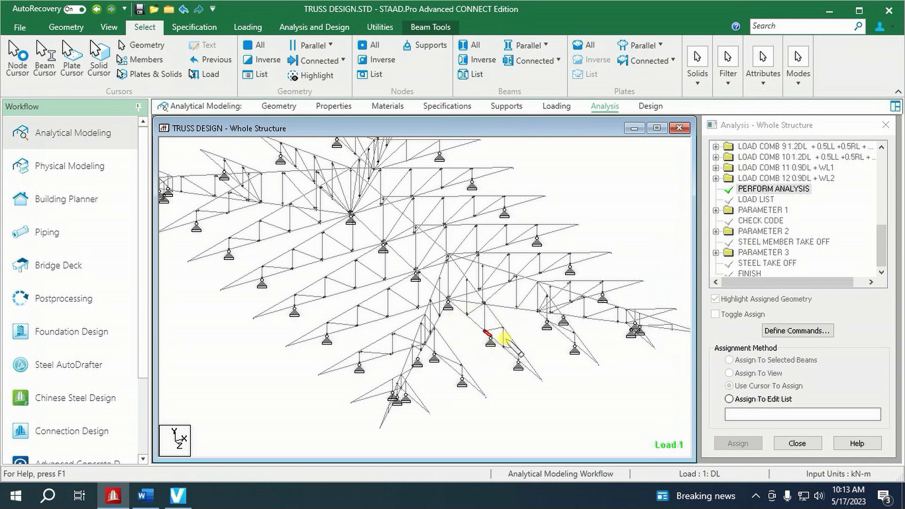
mouse_move(503, 338)
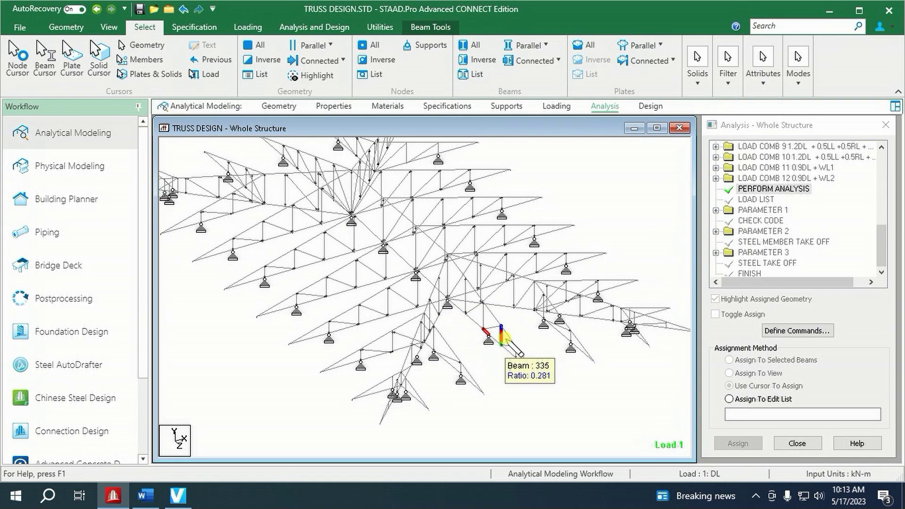
key(Down)
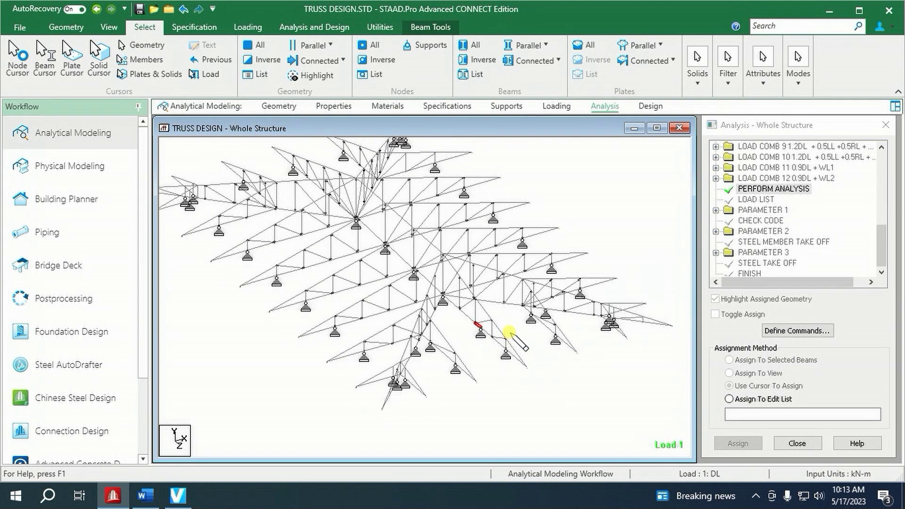
key(Down)
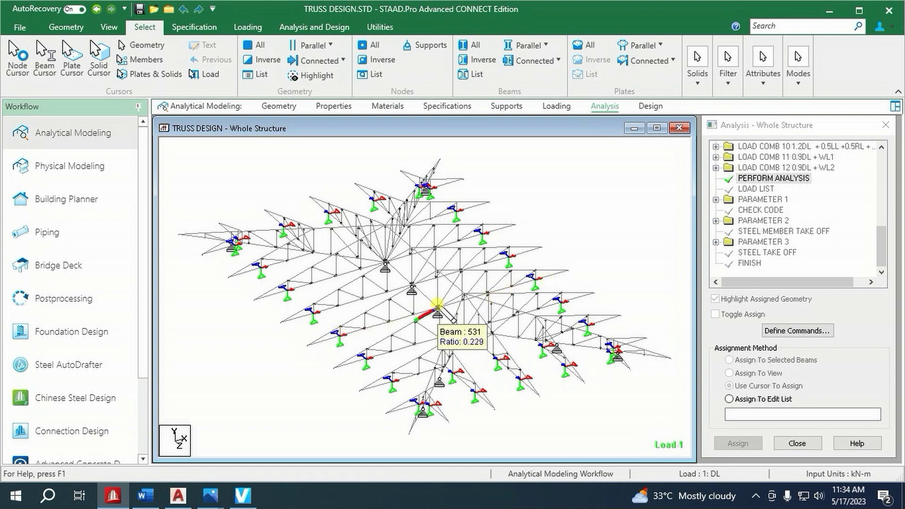
- Switch to the Anchor Bolts.jpeg picture in Photos, examine the slotted bolt holes where the truss sits on the column, and close it
mouse_move(497, 325)
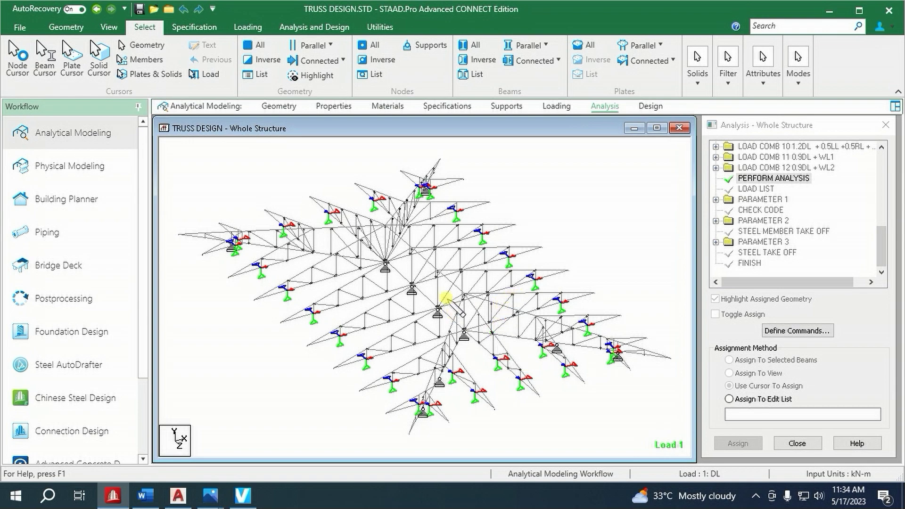
mouse_move(442, 302)
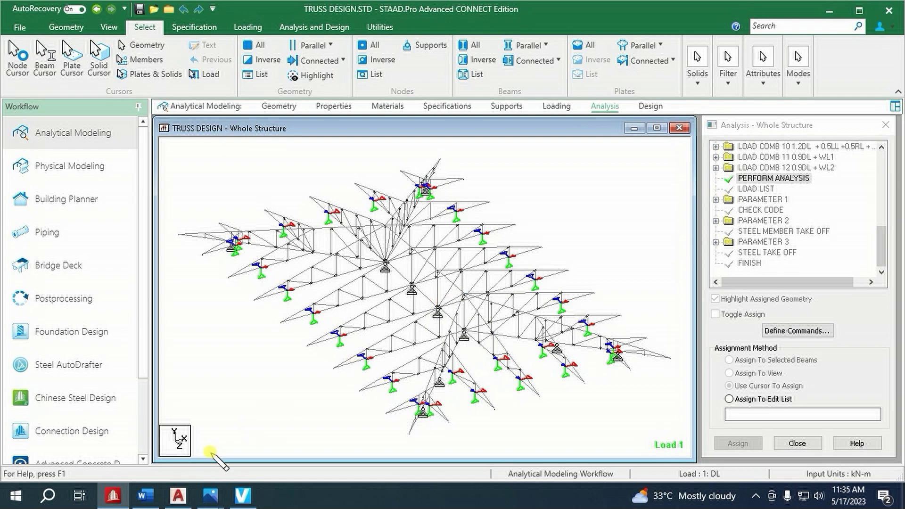
mouse_move(212, 495)
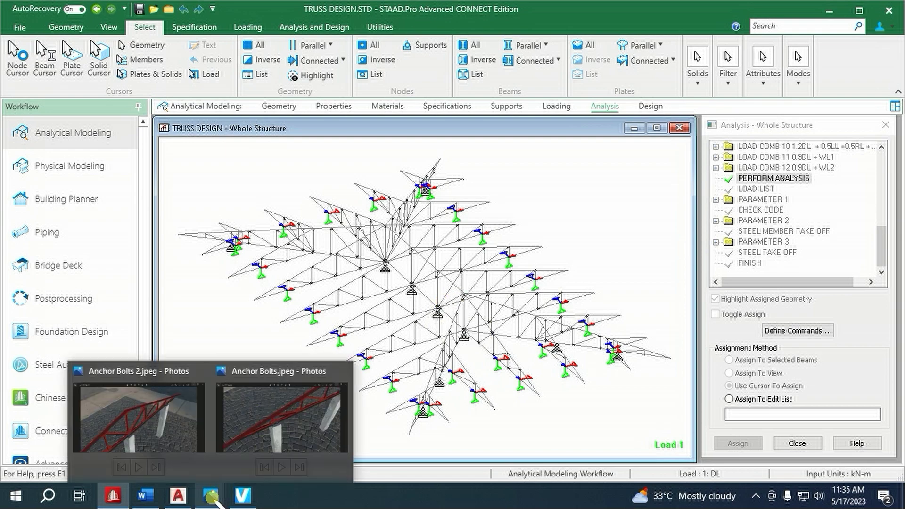
click(263, 426)
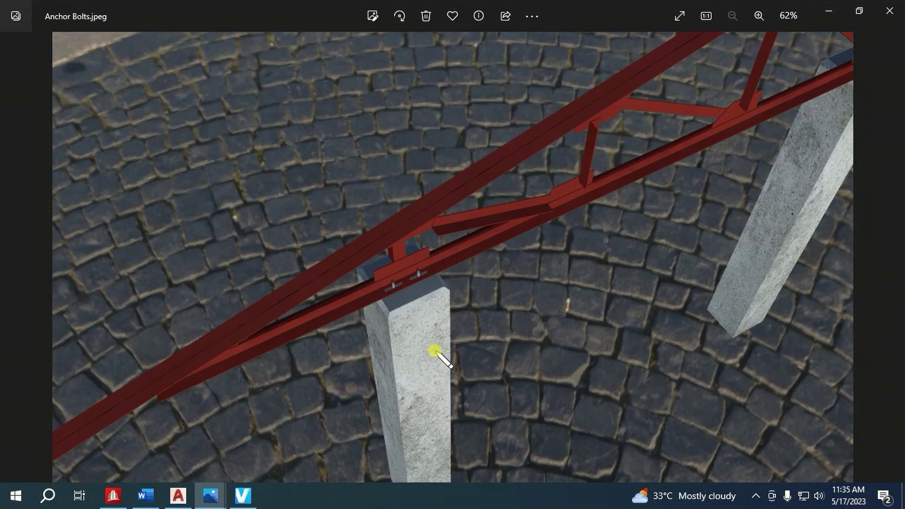
scroll(420, 303, up, 2)
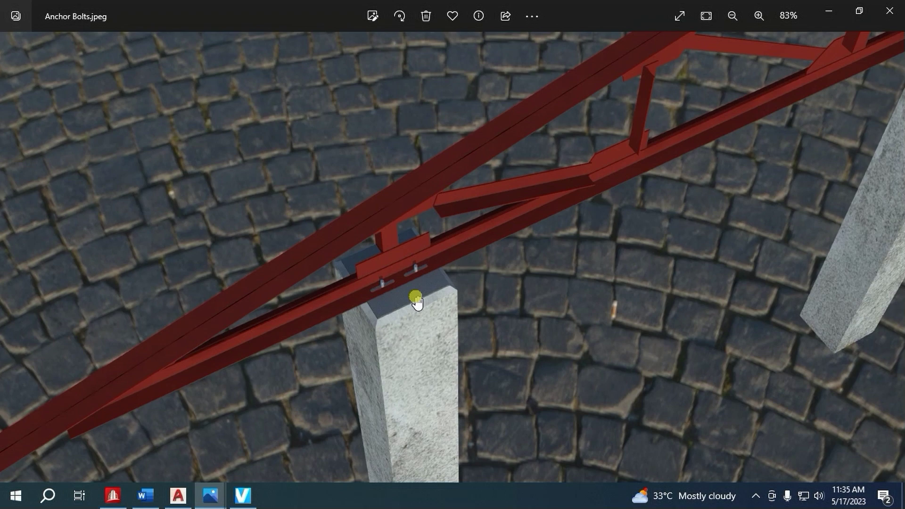
scroll(416, 301, up, 1)
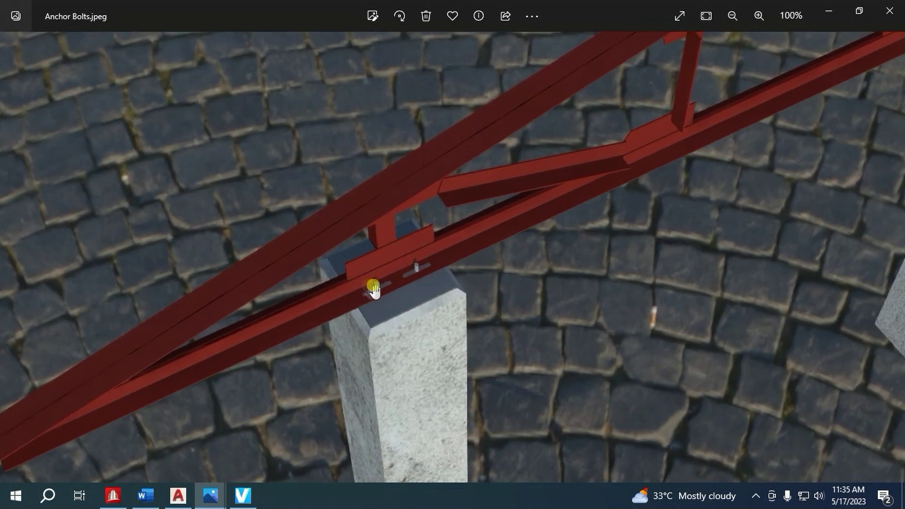
scroll(387, 287, up, 5)
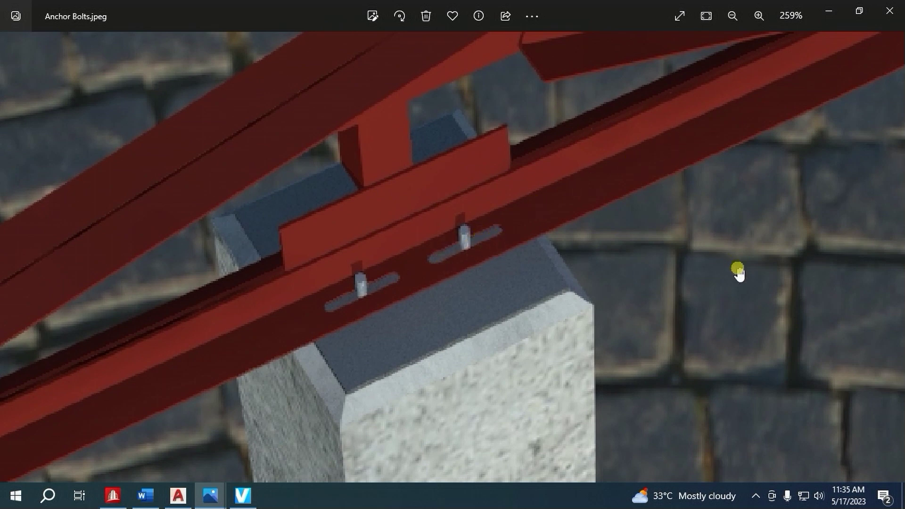
click(888, 10)
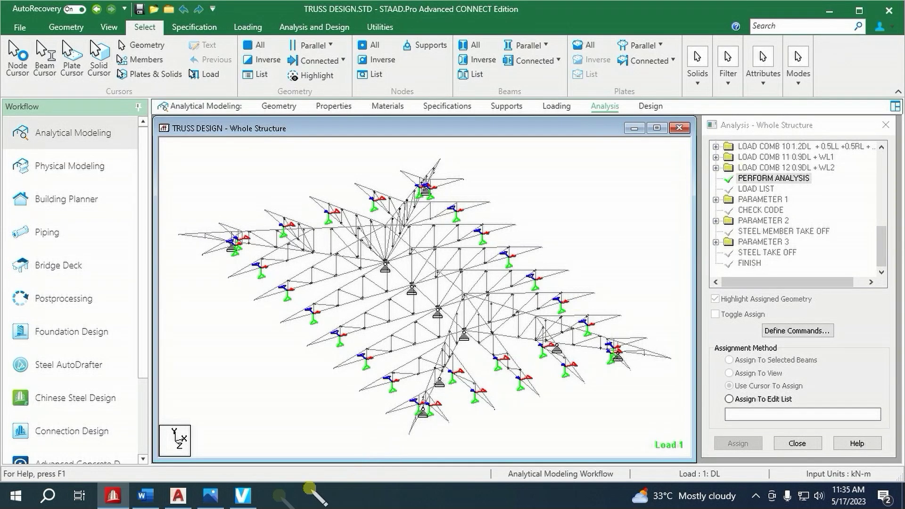
- Bring up the Anchor Bolts 2.jpeg picture and examine the anchor bolts at the truss's interior column support
click(214, 496)
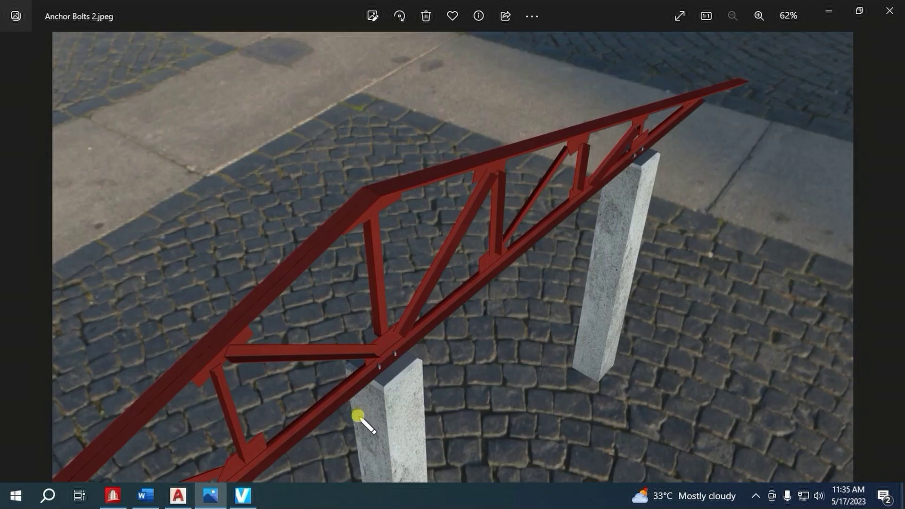
scroll(357, 417, up, 3)
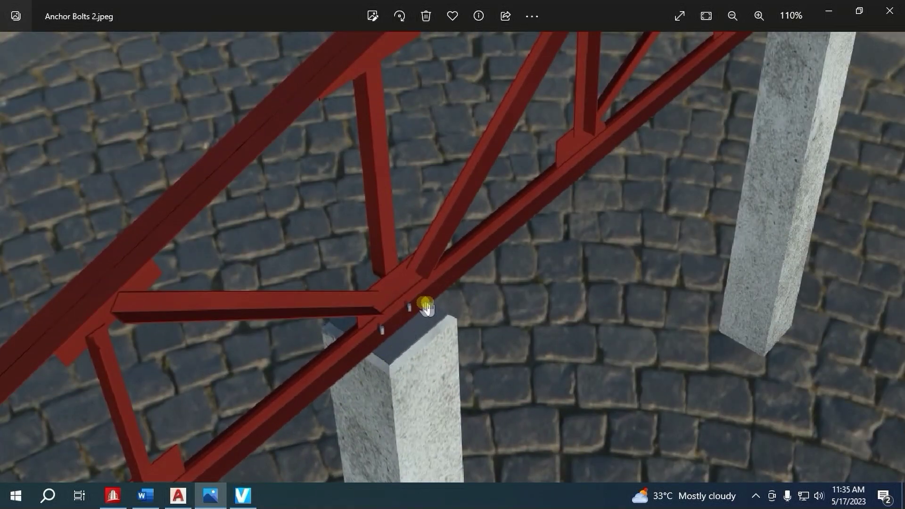
scroll(394, 337, up, 2)
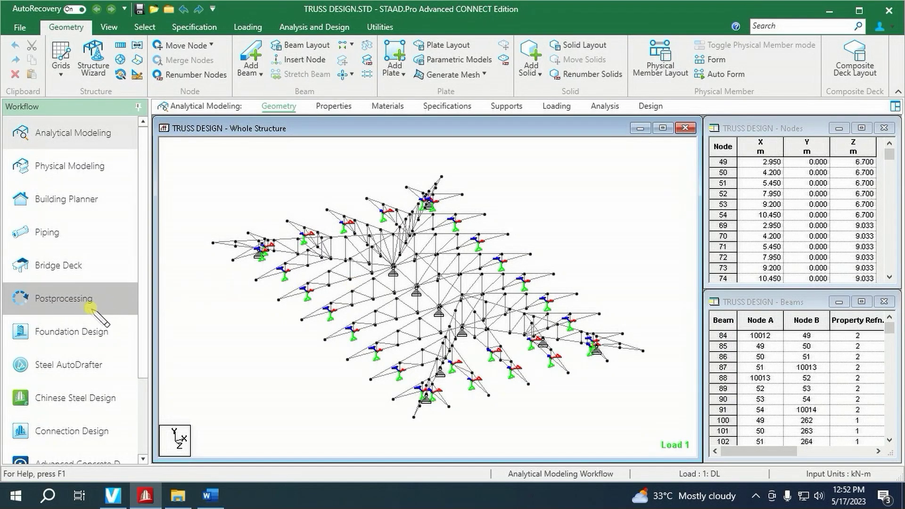
- Switch to STAAD.Pro postprocessing with only load cases 1 DL, 2 LL, 3 RL, 4 WL1 and 5 WL2 selected for the results
click(83, 306)
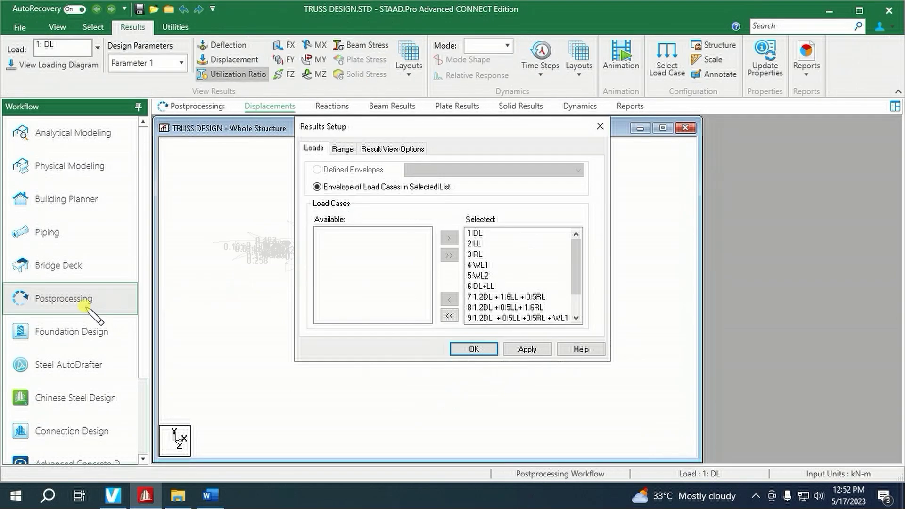
click(448, 315)
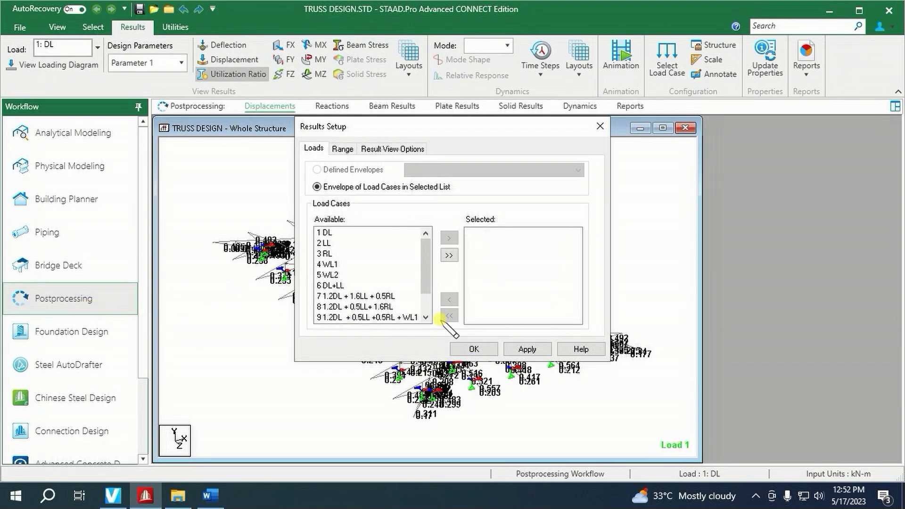
click(331, 232)
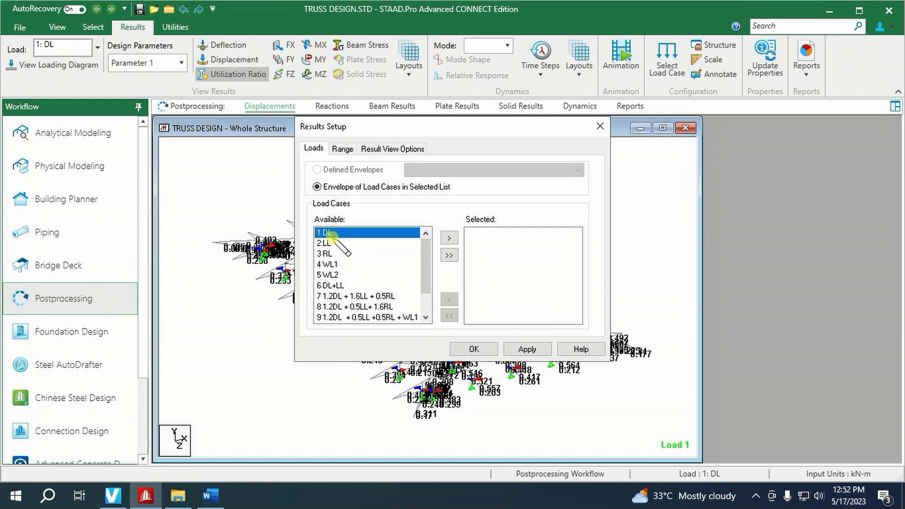
shift+click(330, 243)
shift+click(327, 254)
shift+click(331, 264)
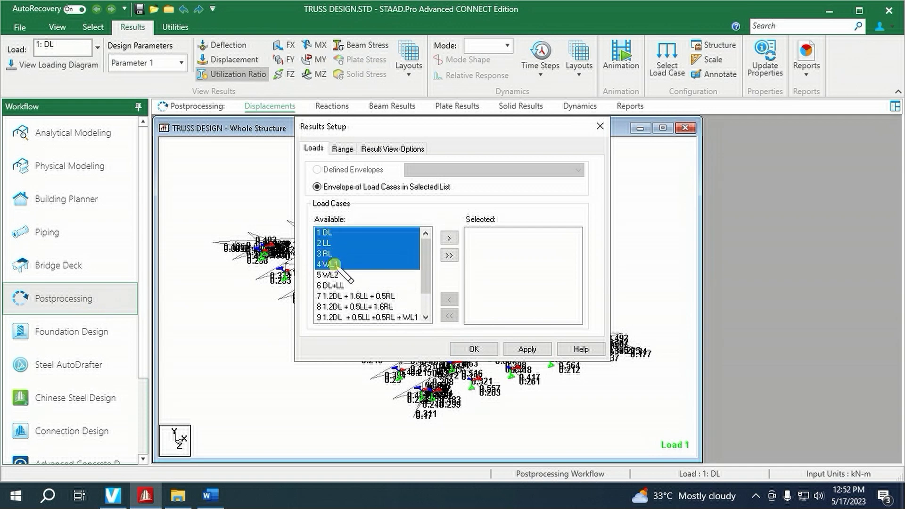
shift+click(332, 274)
click(448, 237)
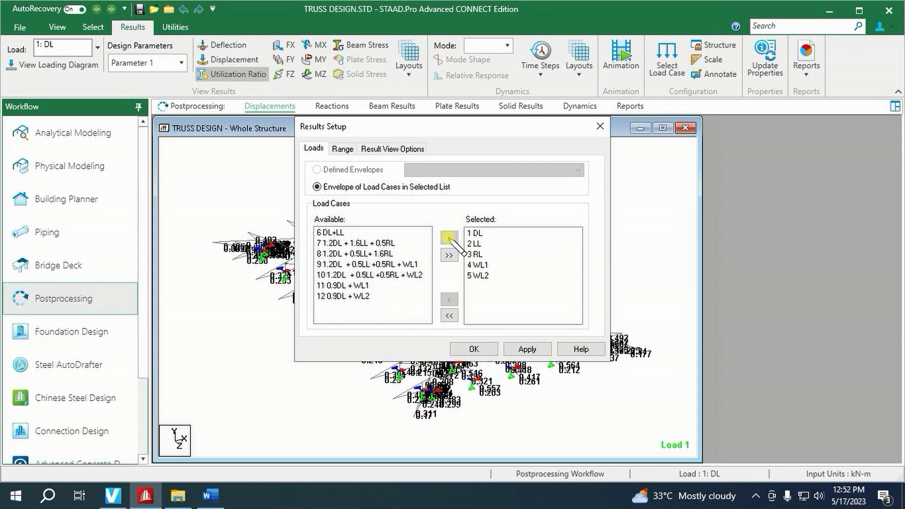
click(470, 349)
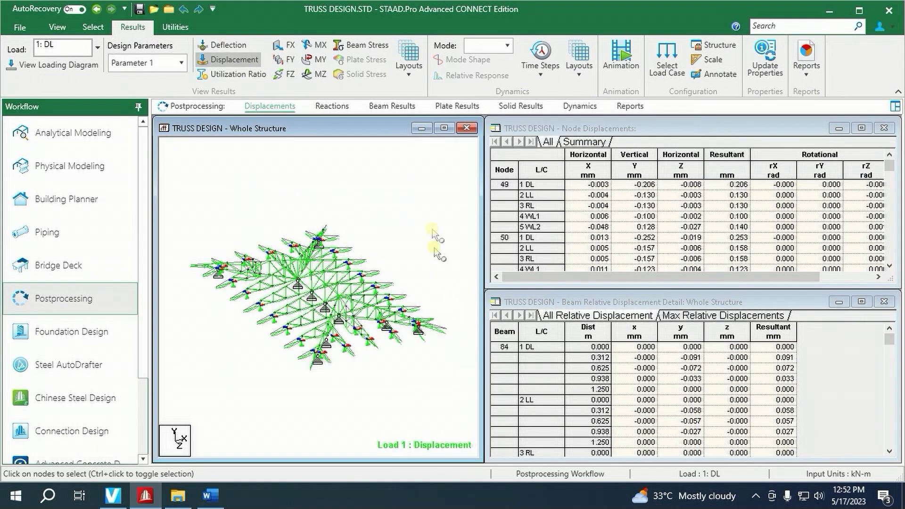
- Show the support reactions in postprocessing and copy the whole Support Reactions table for all nodes
click(332, 106)
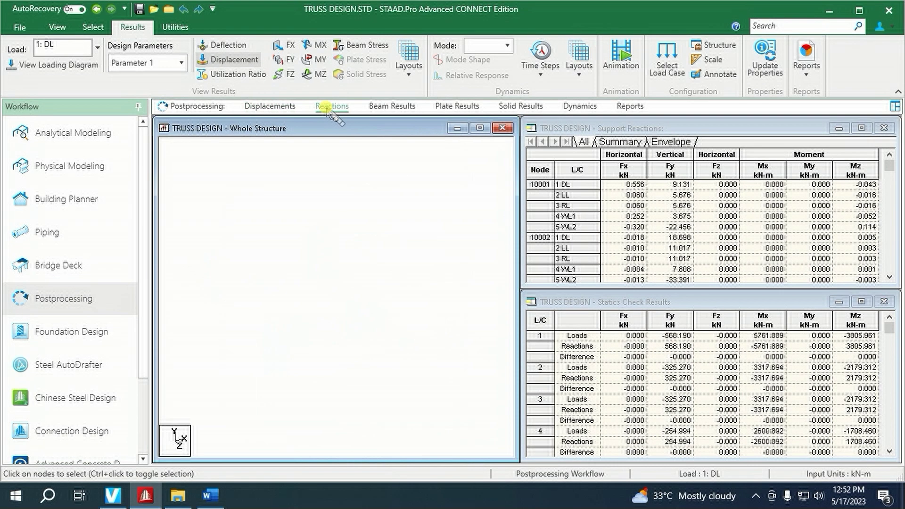
click(549, 159)
right_click(548, 158)
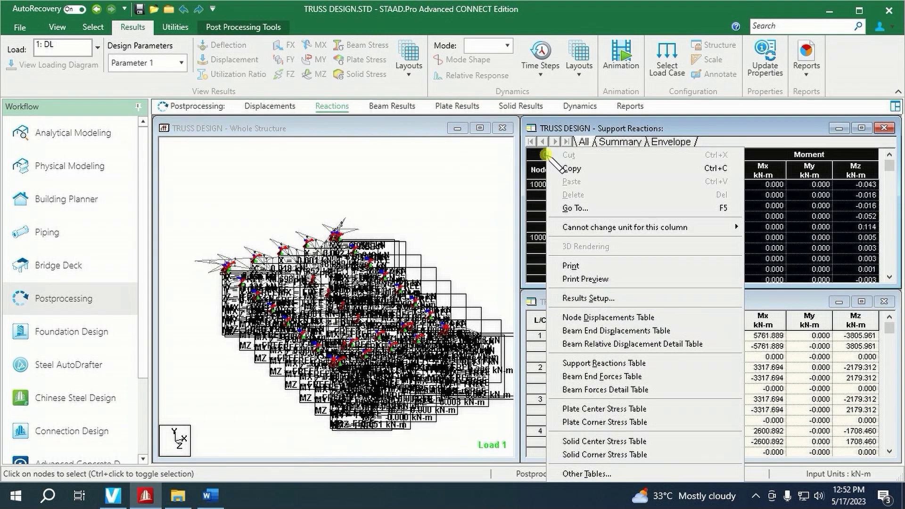
click(578, 168)
- Switch to Excel with a new blank workbook and paste the copied support reactions table starting at cell A1
right_click(384, 496)
click(427, 401)
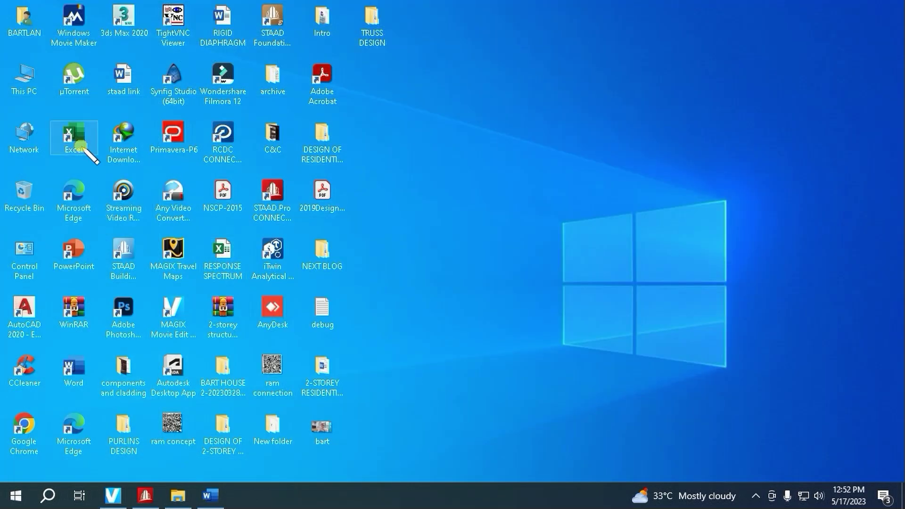
double_click(80, 144)
click(177, 150)
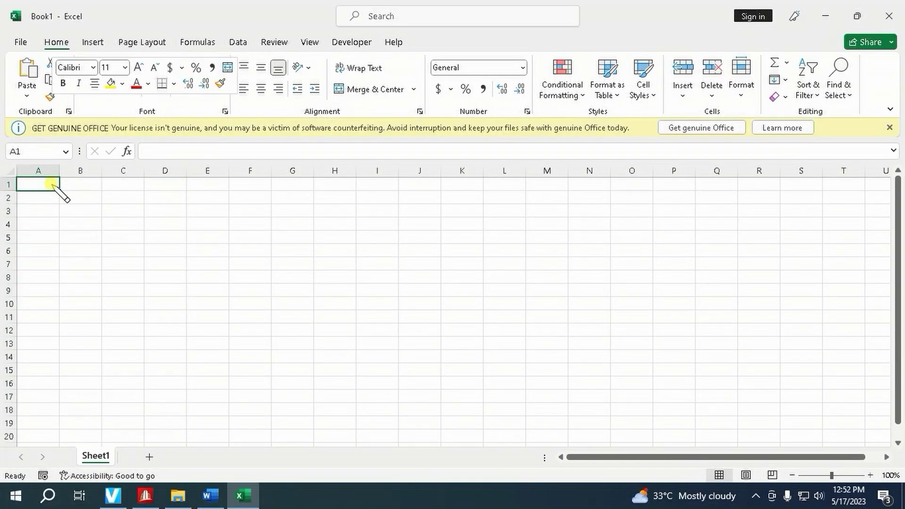
right_click(56, 188)
click(83, 196)
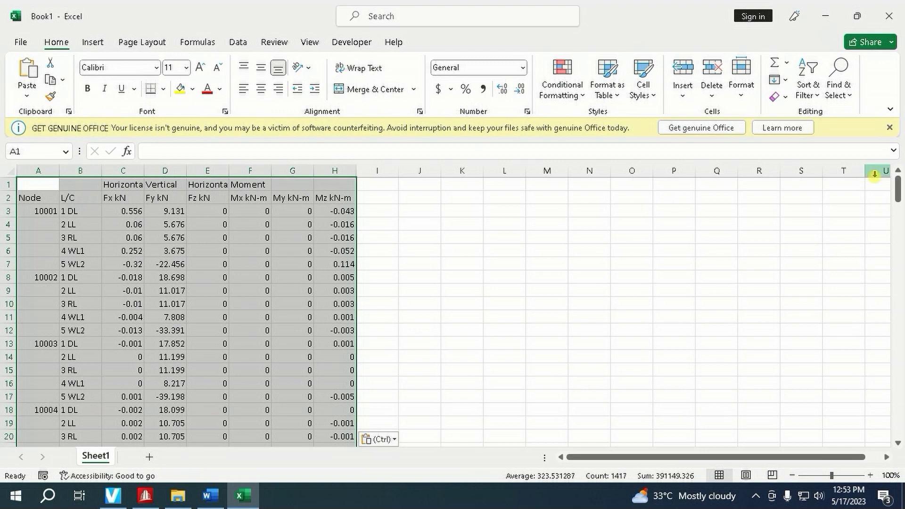
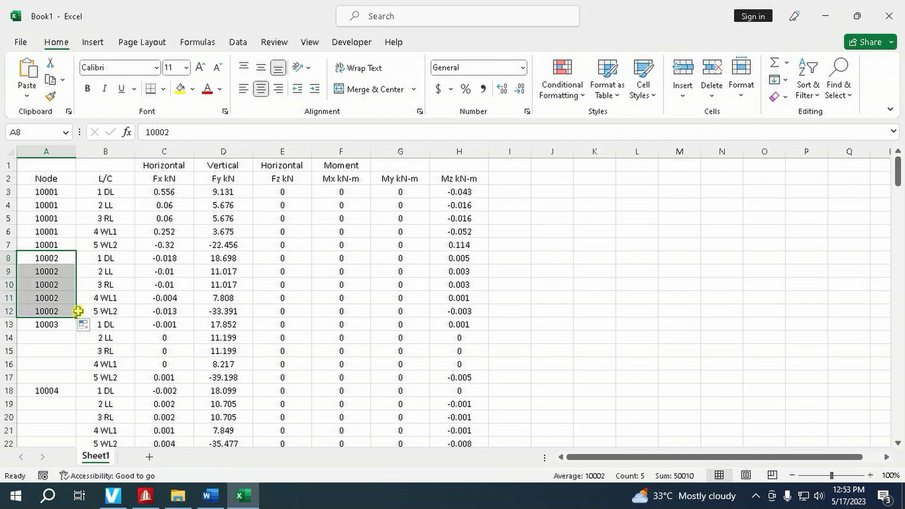
- Fill the blank Node cells in column A with each group's node number, from 10003 down to 10039
click(59, 245)
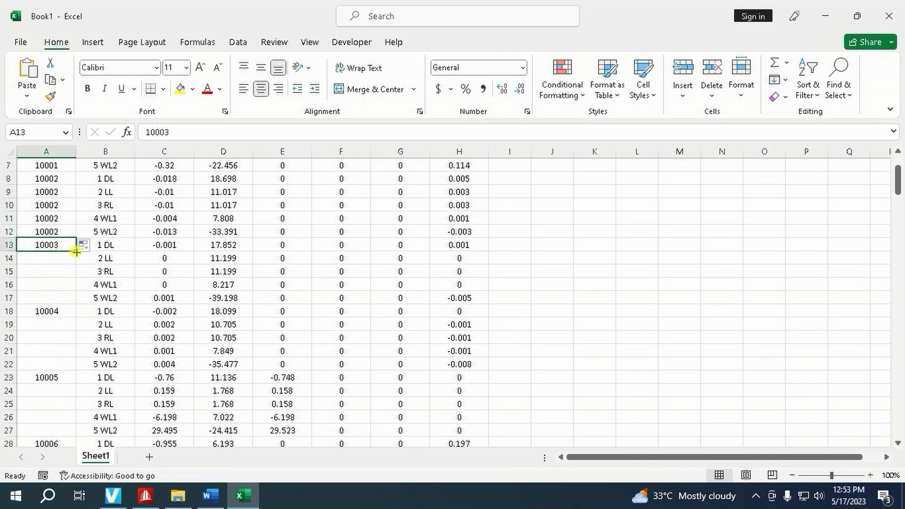
drag(75, 251, 73, 297)
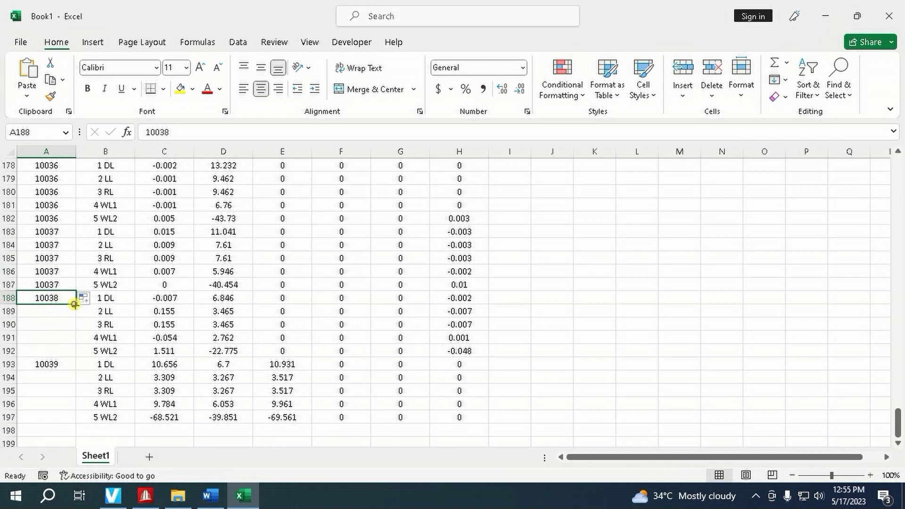
drag(75, 304, 75, 377)
scroll(66, 335, down, 1)
click(61, 323)
- Enter the heading Joint Load in J2 and link J3 to the node number with =A3
scroll(157, 343, up, 4)
scroll(157, 344, up, 20)
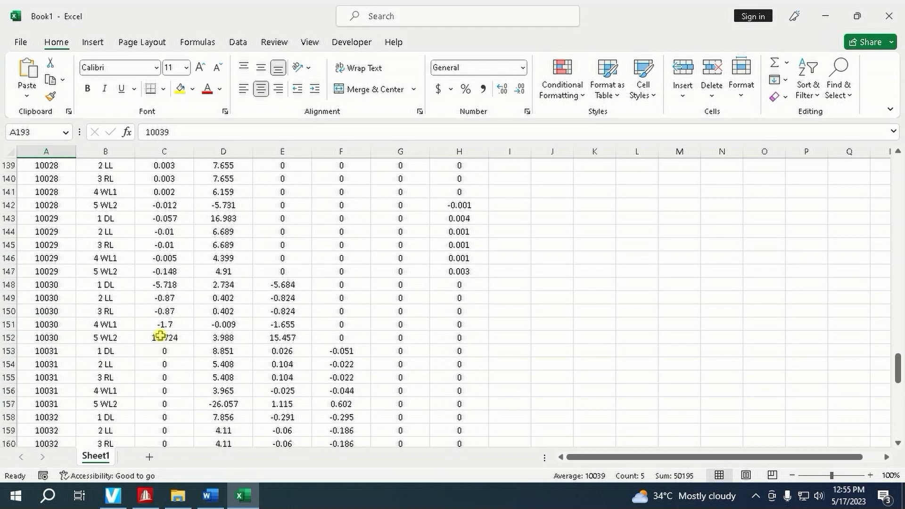
scroll(158, 339, up, 11)
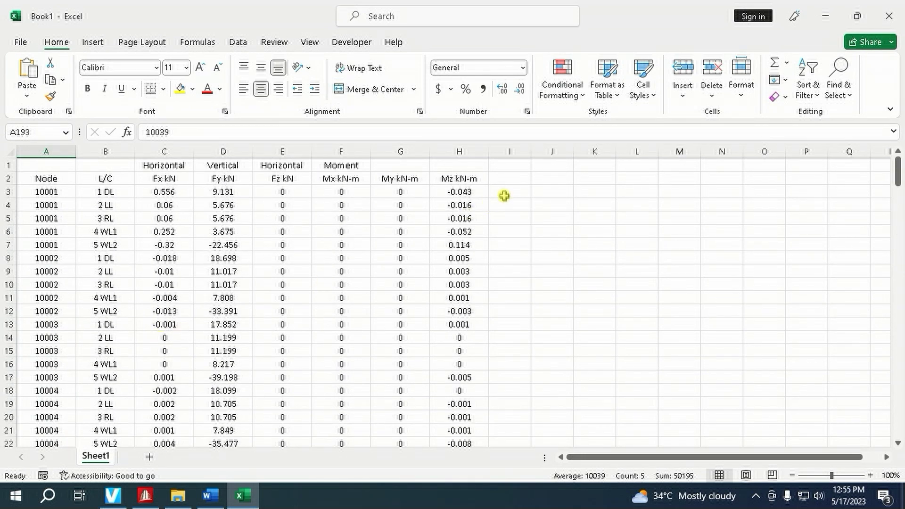
click(556, 179)
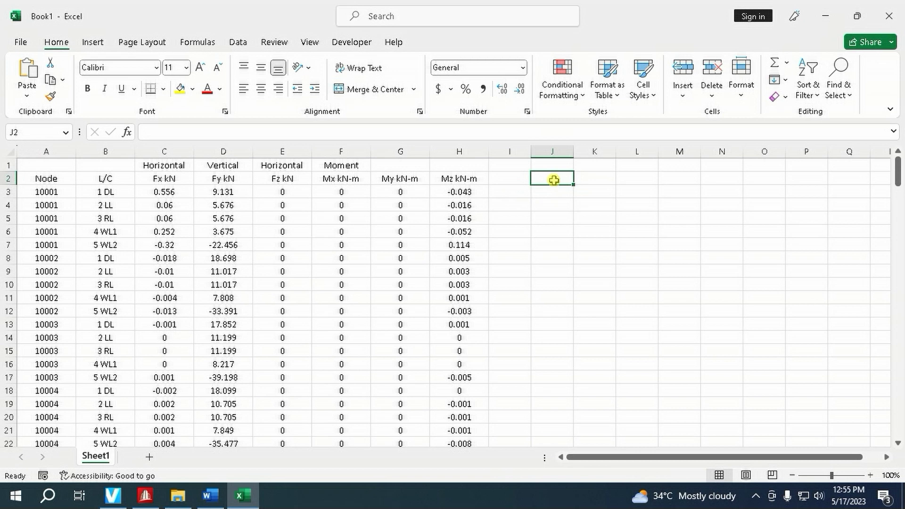
text(Joint Load)
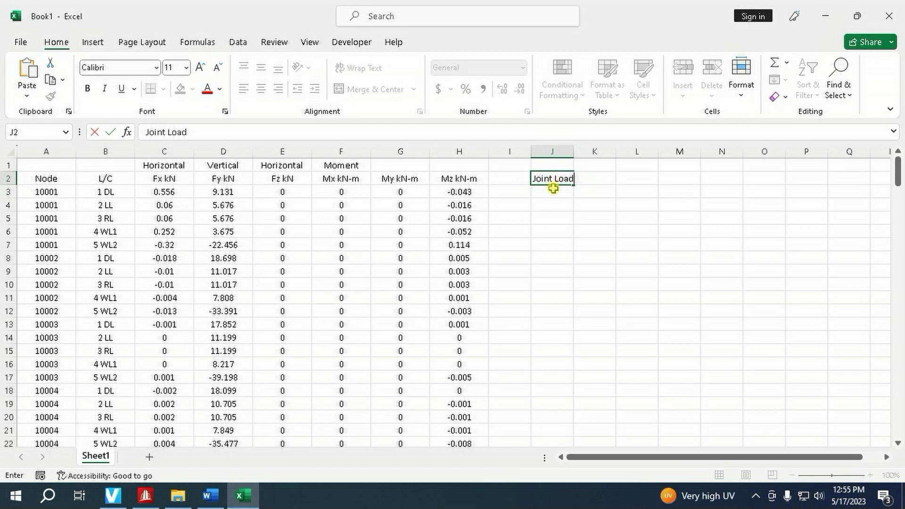
click(552, 189)
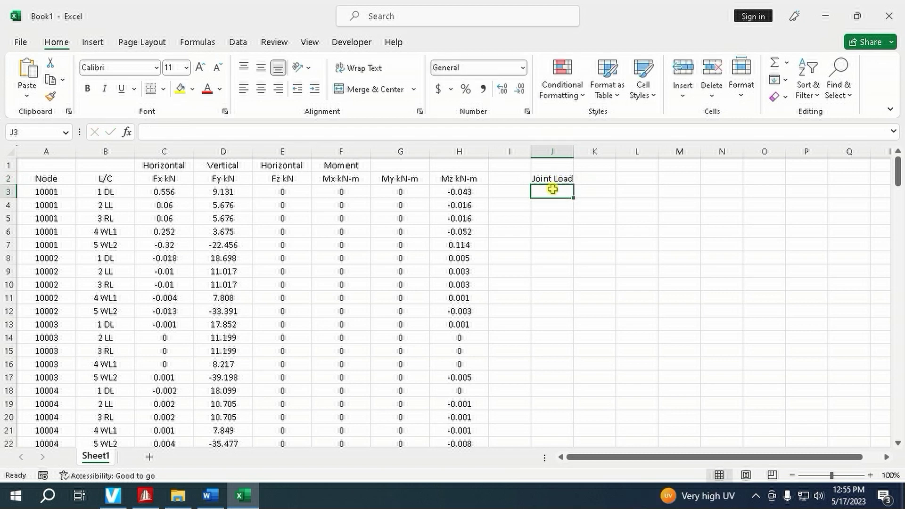
text(=)
click(44, 192)
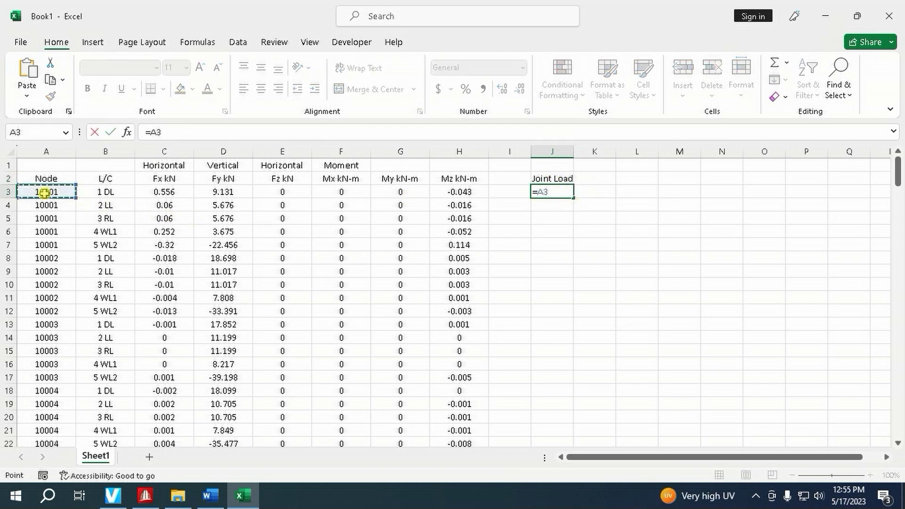
key(Return)
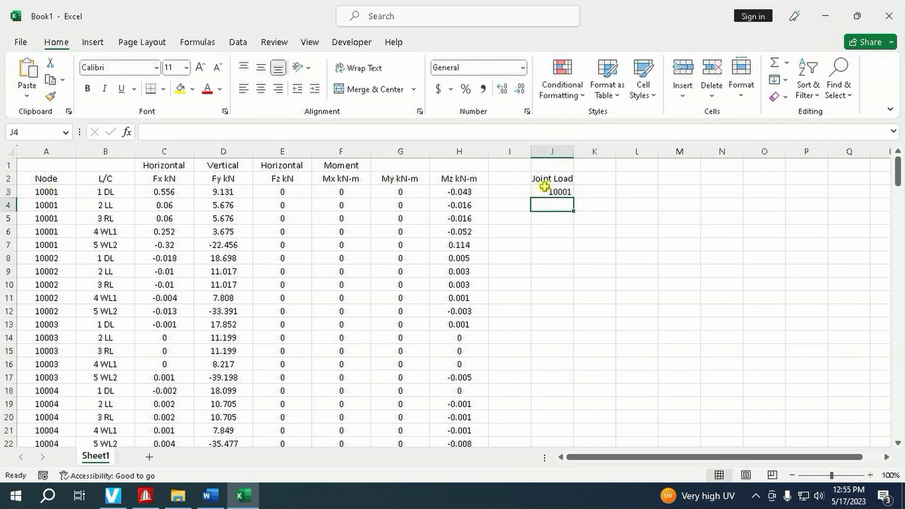
- Center the contents of column J and widen the column to fit the Joint Load heading
click(553, 151)
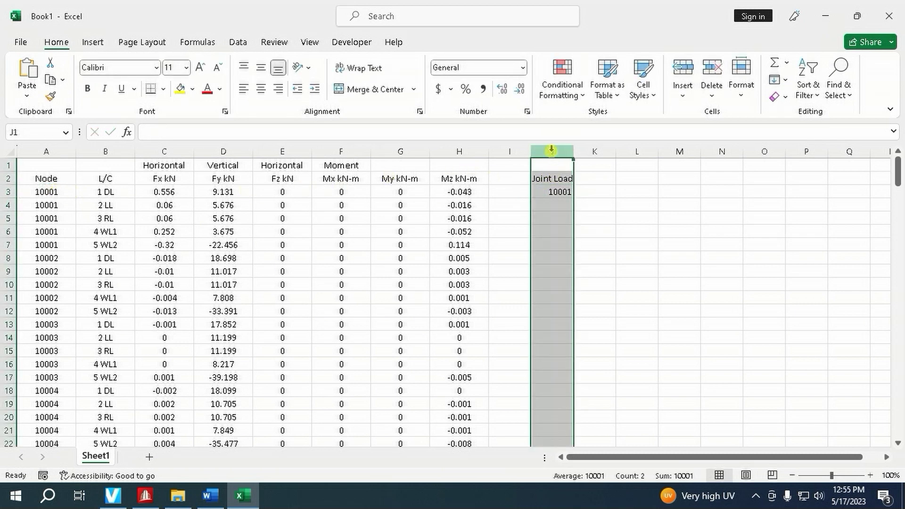
click(260, 89)
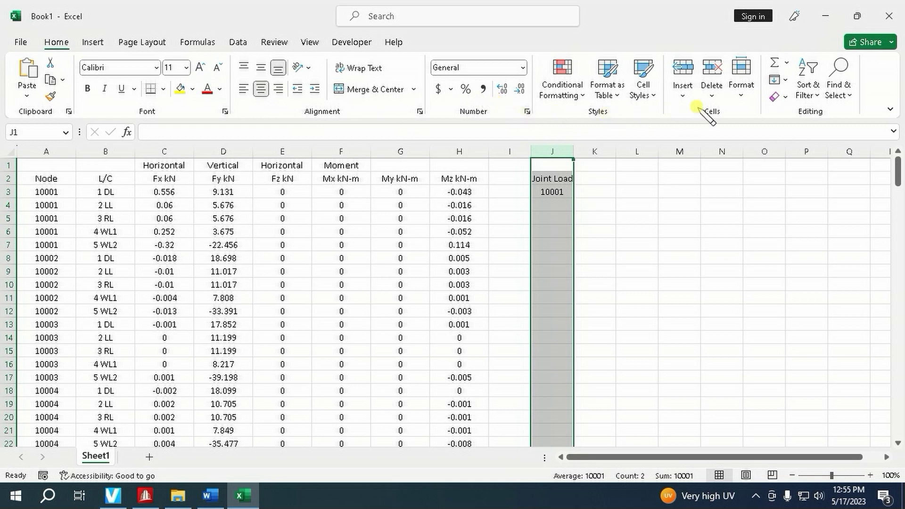
click(740, 84)
click(793, 173)
text(1)
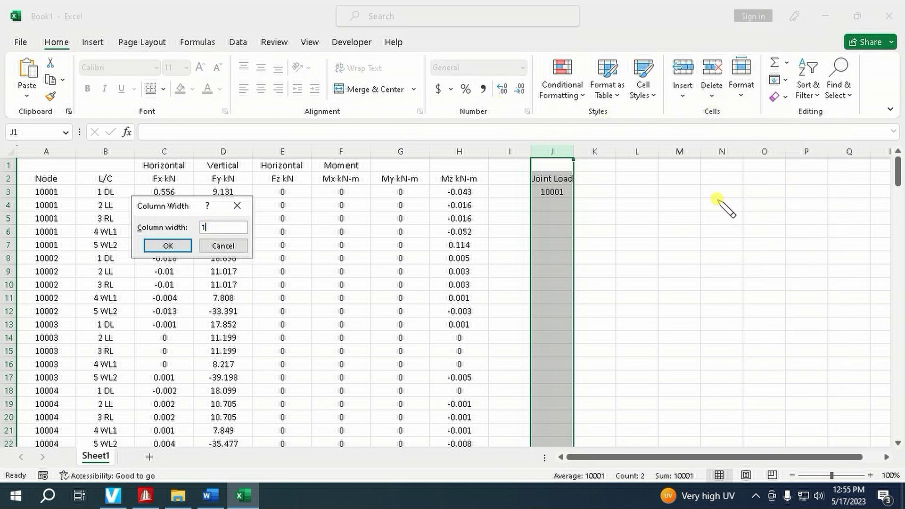
key(Return)
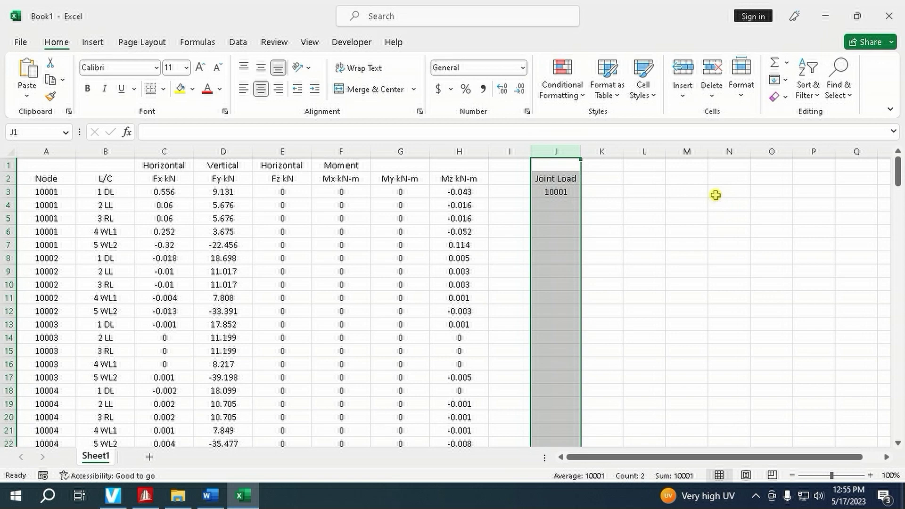
- Copy the node number formula in J3 down the Joint Load column to row 197
click(564, 194)
drag(580, 200, 591, 424)
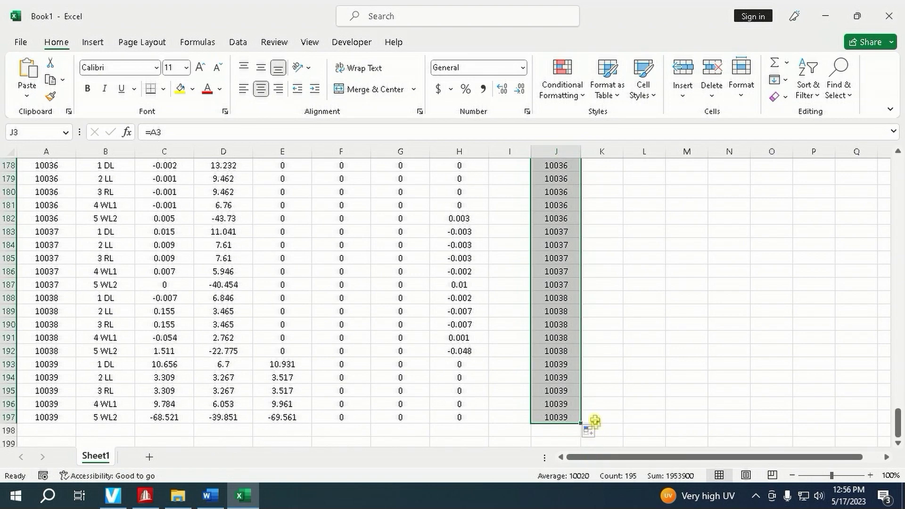
scroll(563, 334, up, 19)
scroll(562, 334, up, 20)
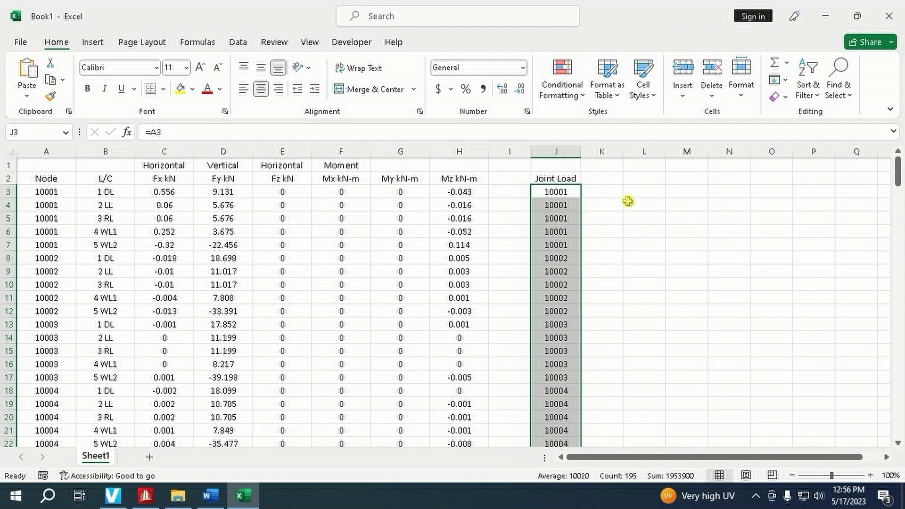
- Enter the labels Fx, Fy, Fz, Mx, My and Mz in row 3 in every other column from K to U
click(610, 194)
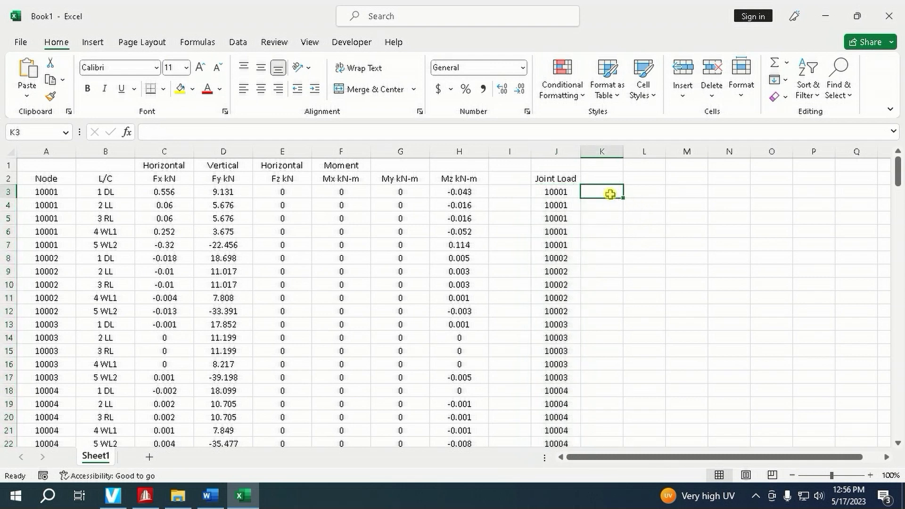
text(Fx)
key(Tab)
key(Tab)
text(Fy)
key(Tab)
key(Tab)
text(Fz)
key(Tab)
key(Tab)
text(Mx)
key(Tab)
key(Tab)
text(My)
key(Tab)
key(Tab)
text(Mz)
key(Tab)
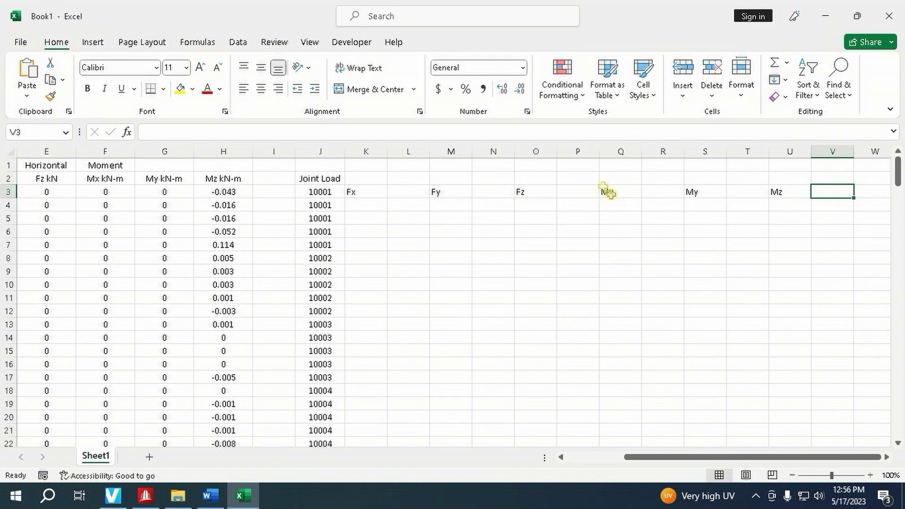
- Center the contents of columns K to V and make these columns wider
drag(366, 151, 817, 146)
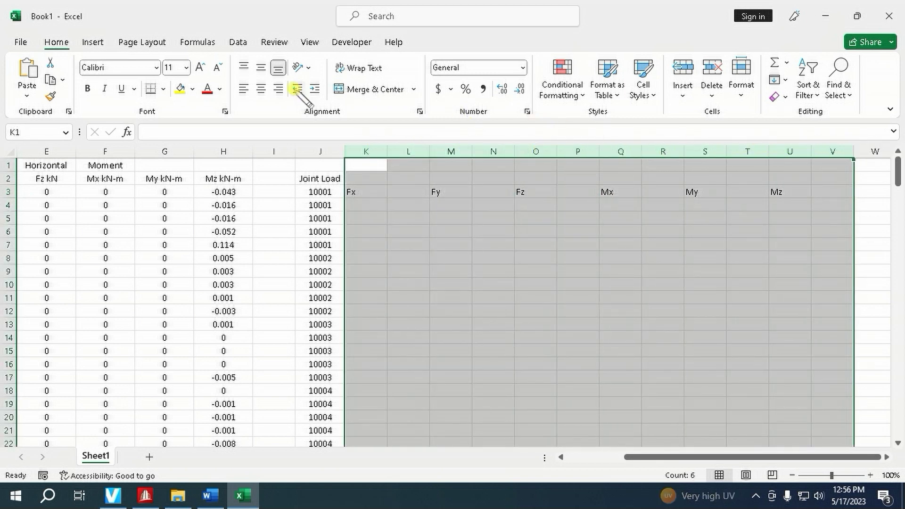
click(261, 89)
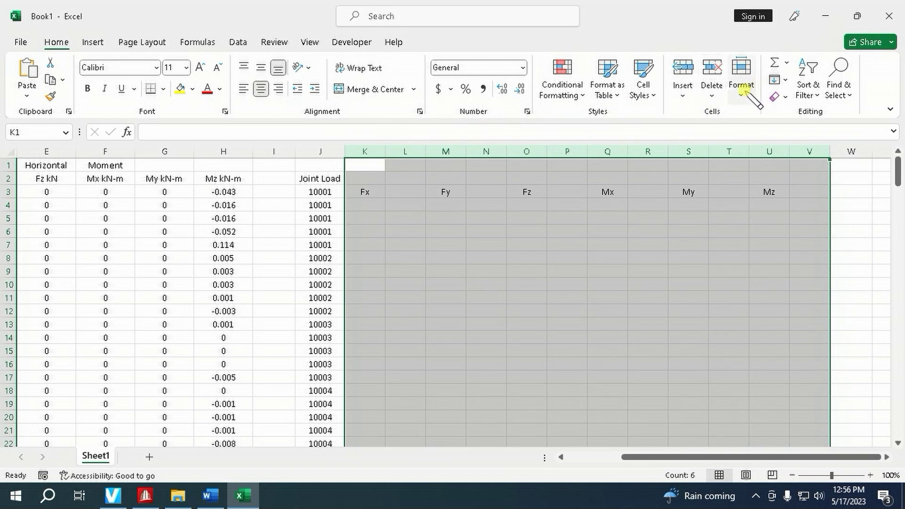
click(741, 87)
click(778, 171)
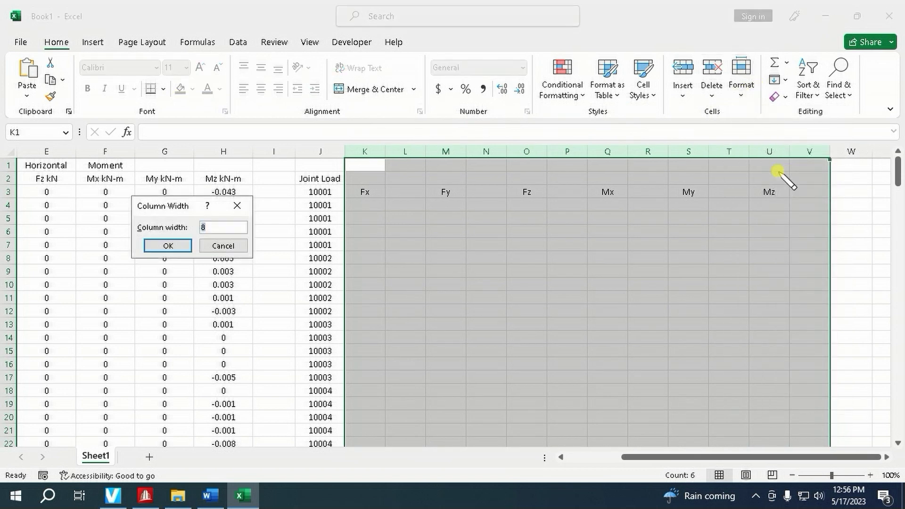
key(Return)
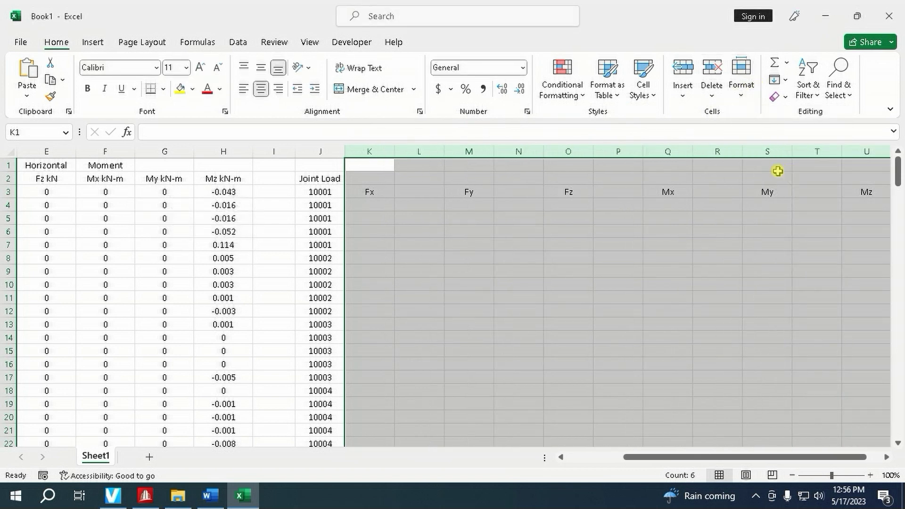
- Enter the sign-reversed Fx and Fy reactions beside their labels, with =-1*C3 in L3 and =-1*D3 in N3
click(408, 220)
click(412, 194)
text(=-1*)
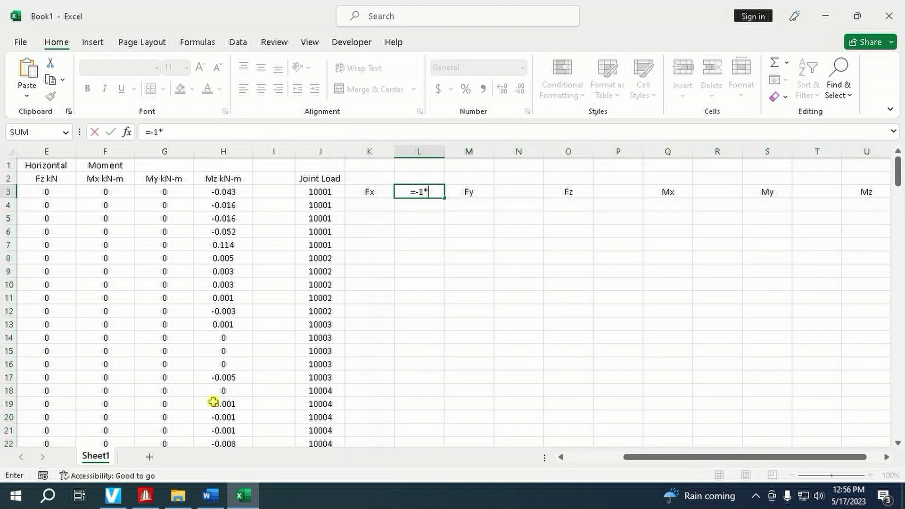
drag(638, 460, 587, 453)
click(105, 190)
key(Return)
click(694, 193)
text(=-1*)
click(164, 191)
key(Return)
- Enter the sign-reversed Fz and Mx reactions beside their labels, with =-1*E3 in P3 and =-1*F3 in R3
click(795, 191)
text(=)
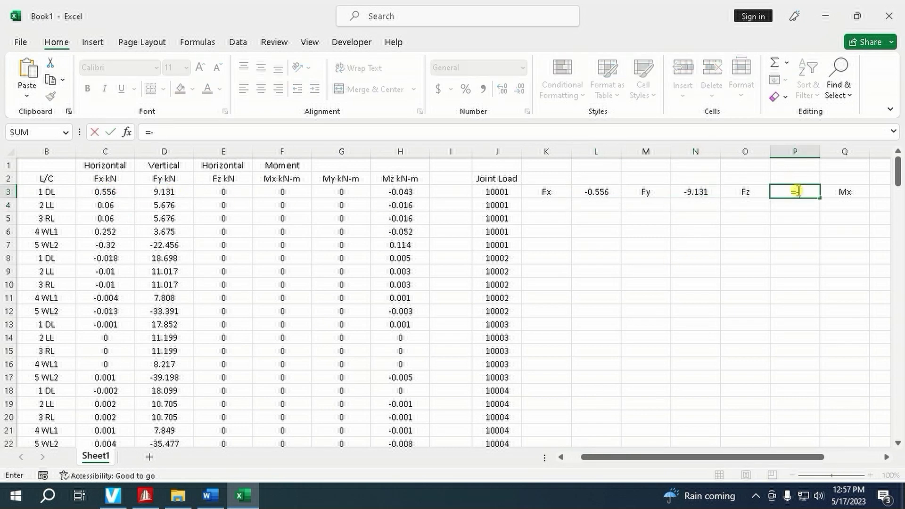
text(-1*)
click(223, 192)
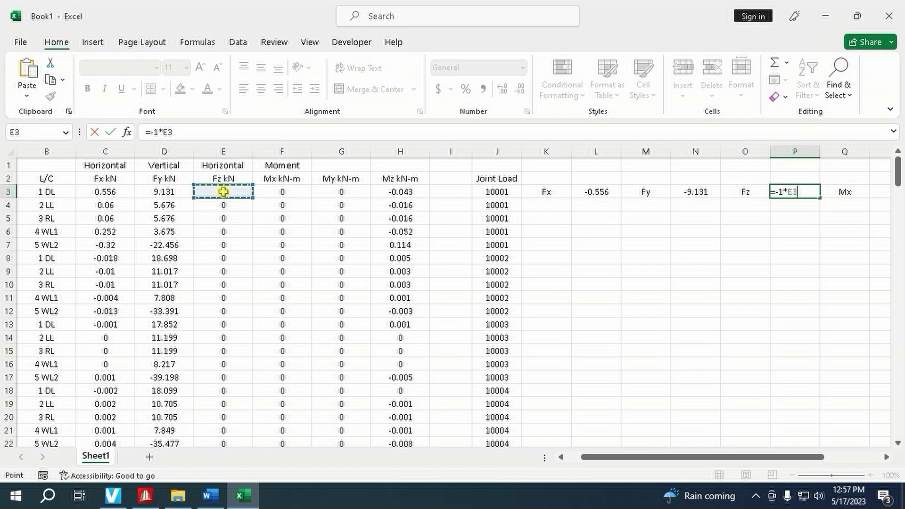
key(Return)
click(882, 193)
text(=-1*)
click(231, 192)
key(Return)
- Enter the sign-reversed My and Mz reactions beside their labels, with =-1*G3 in T3 and =-1*H3 in V3
click(886, 456)
click(886, 457)
click(813, 192)
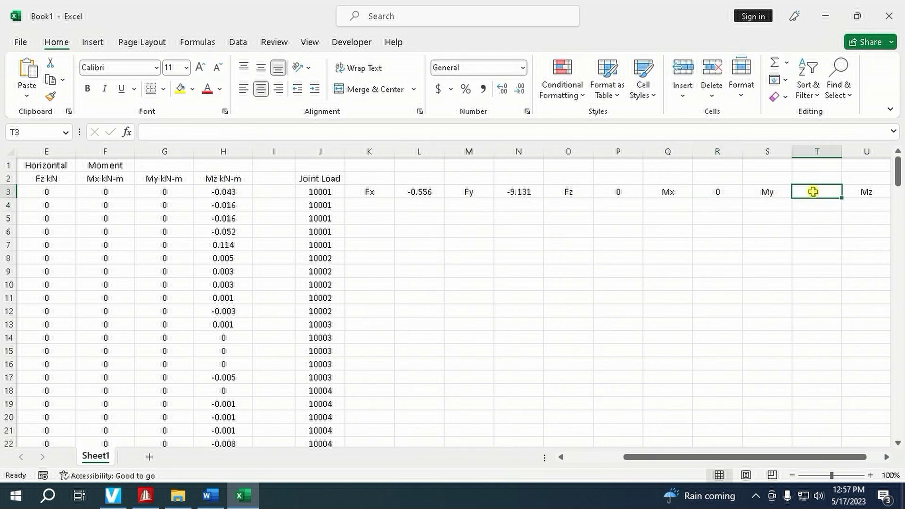
text(=-1*)
click(178, 194)
key(Return)
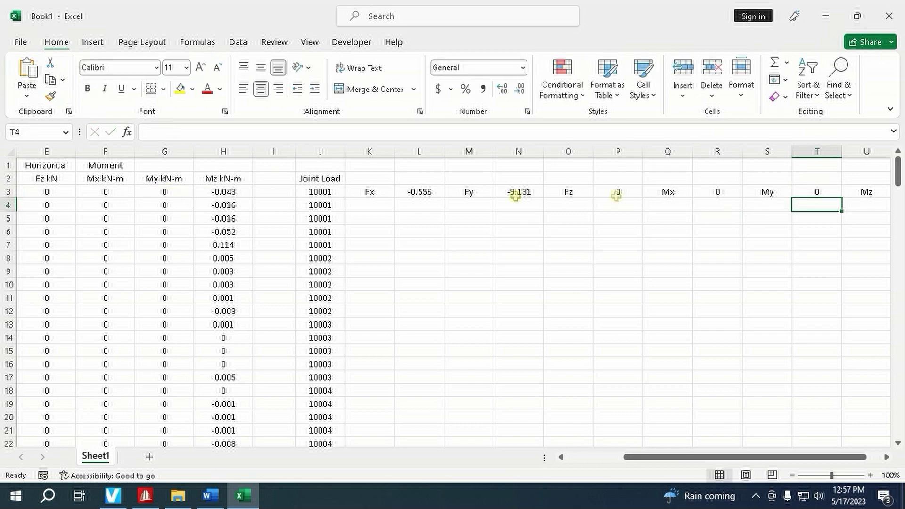
click(886, 457)
click(857, 191)
text(=)
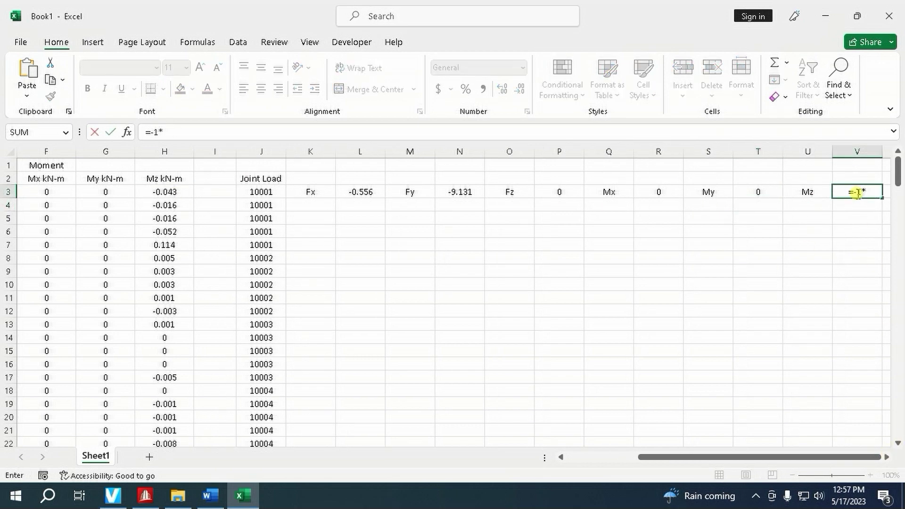
text(-1*)
click(170, 193)
key(Return)
- Copy the force and moment labels and formulas in K3:V3 down to row 197
drag(309, 192, 752, 430)
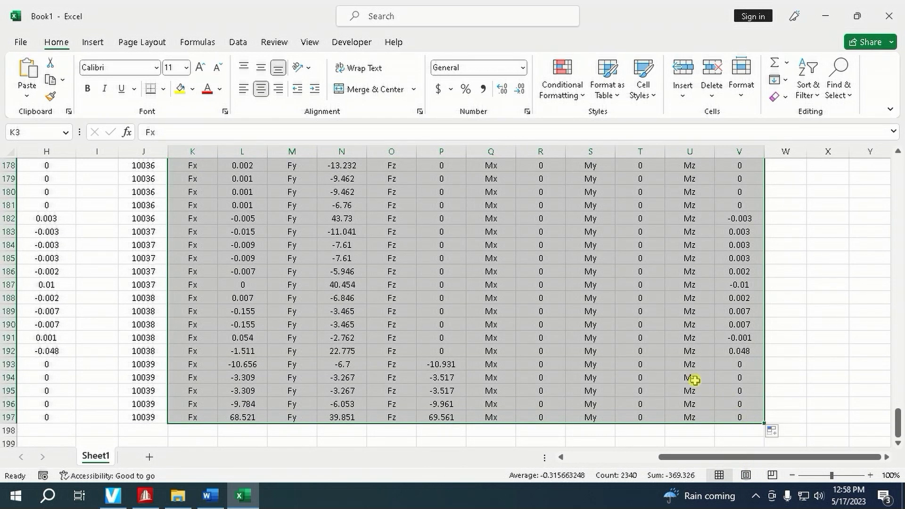
scroll(636, 375, up, 20)
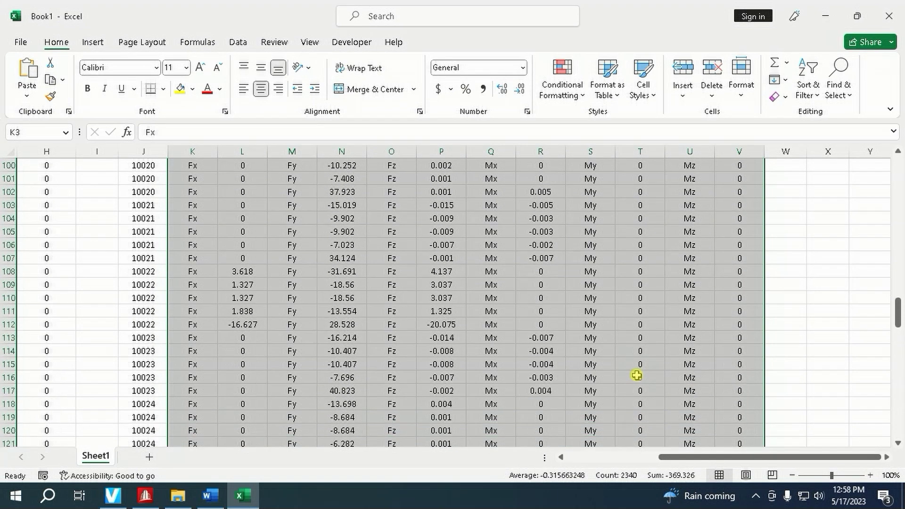
- Add a filter to the L/C header in B2 so the reaction rows can be filtered by load case
scroll(636, 375, up, 20)
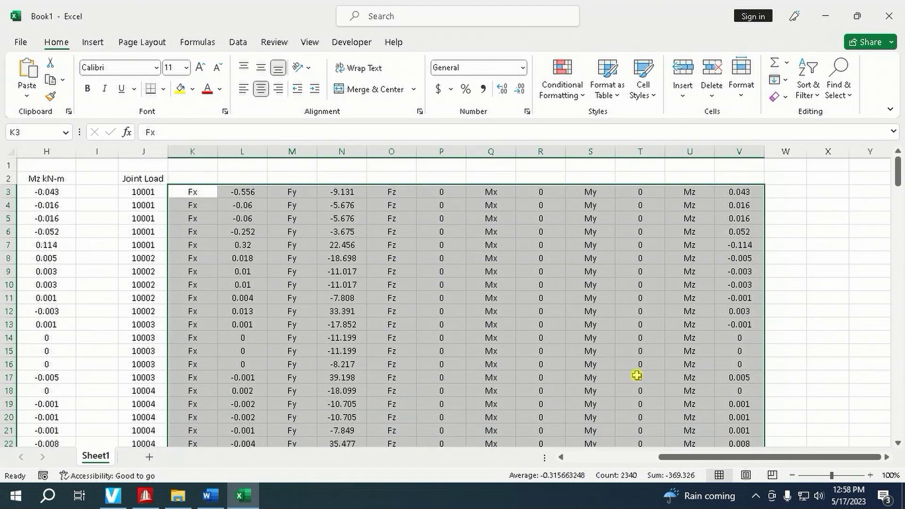
click(631, 338)
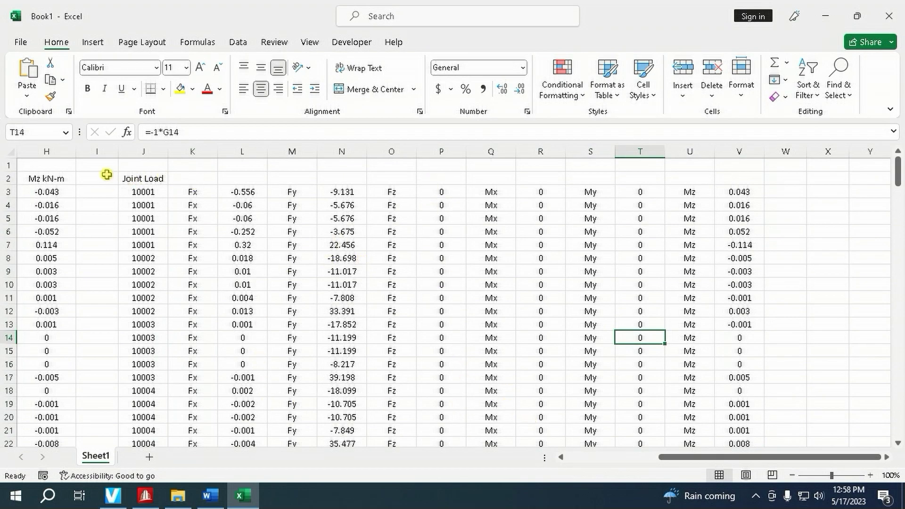
drag(661, 457, 576, 458)
drag(106, 179, 105, 230)
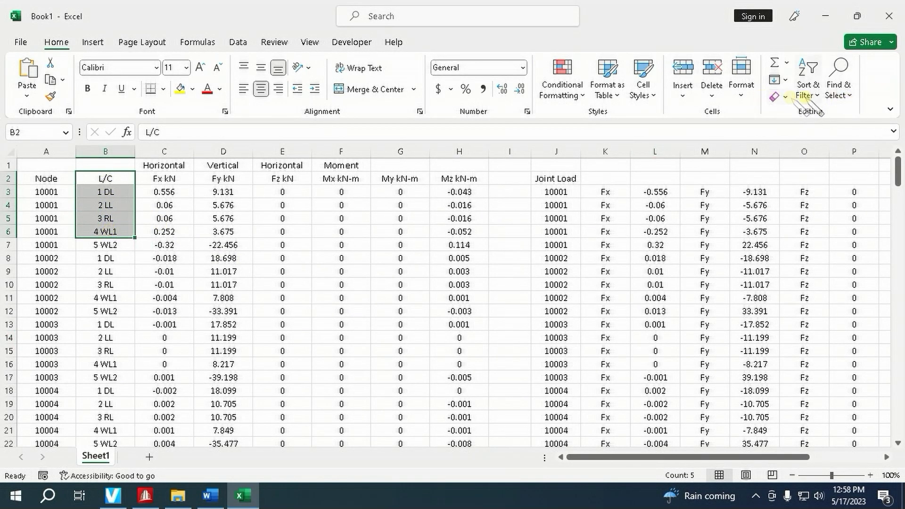
click(812, 92)
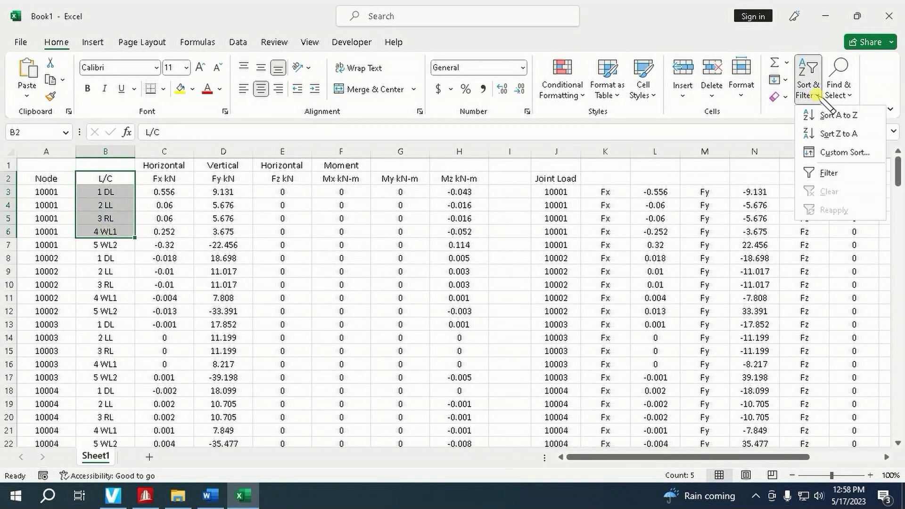
click(827, 174)
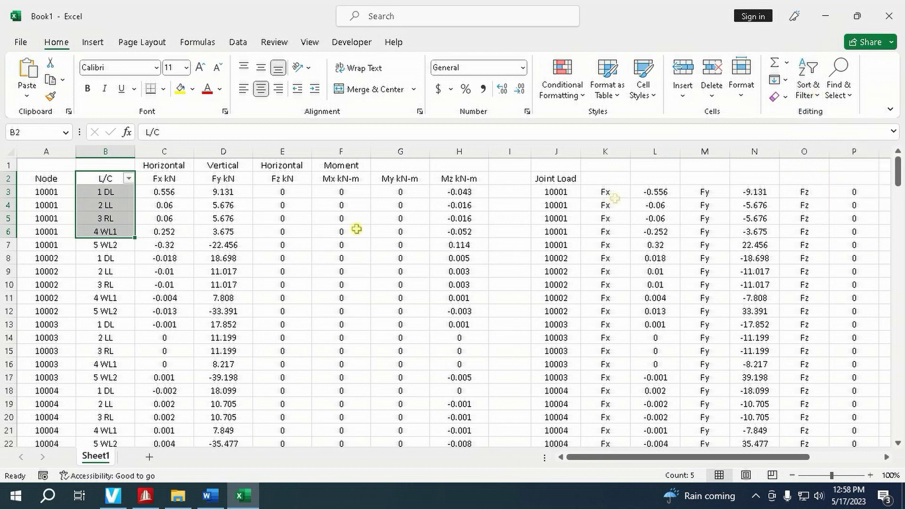
click(214, 222)
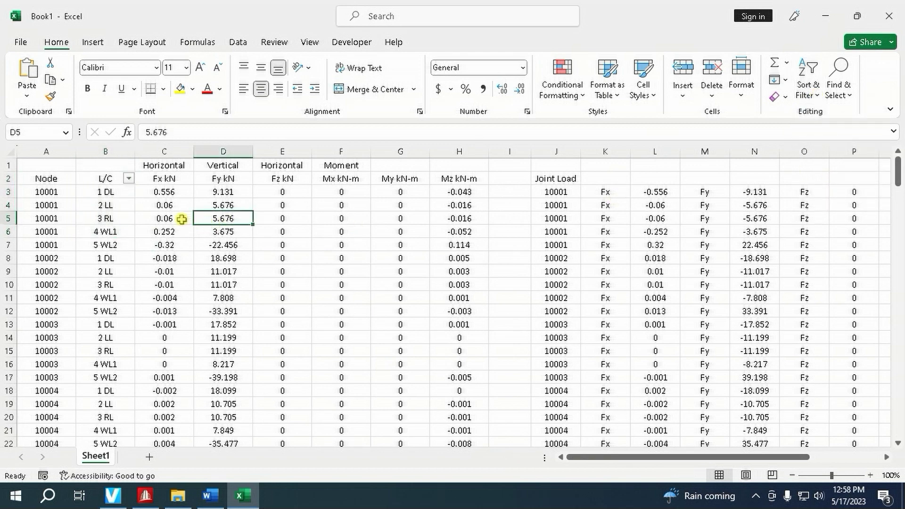
- Save the workbook as an Excel Workbook in the C&C folder on the Desktop, naming it Load Transfer
click(20, 42)
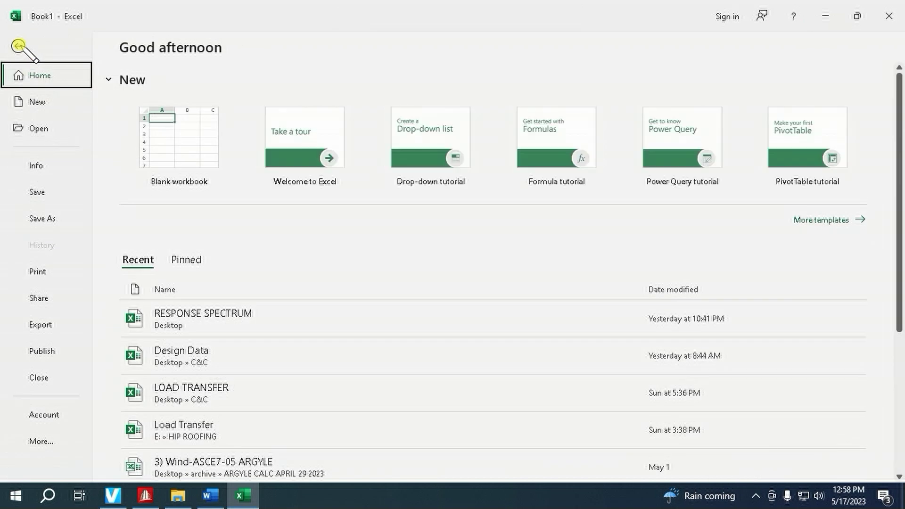
click(48, 218)
click(184, 241)
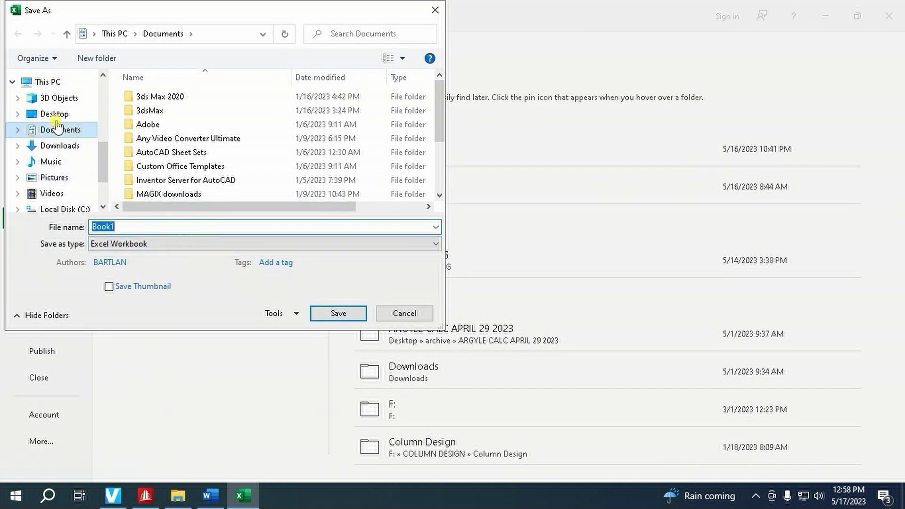
click(55, 114)
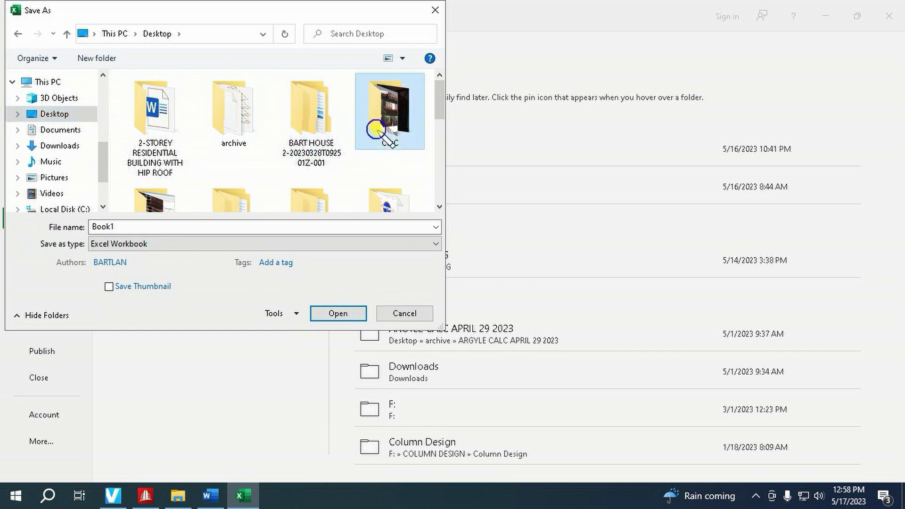
double_click(377, 131)
double_click(118, 227)
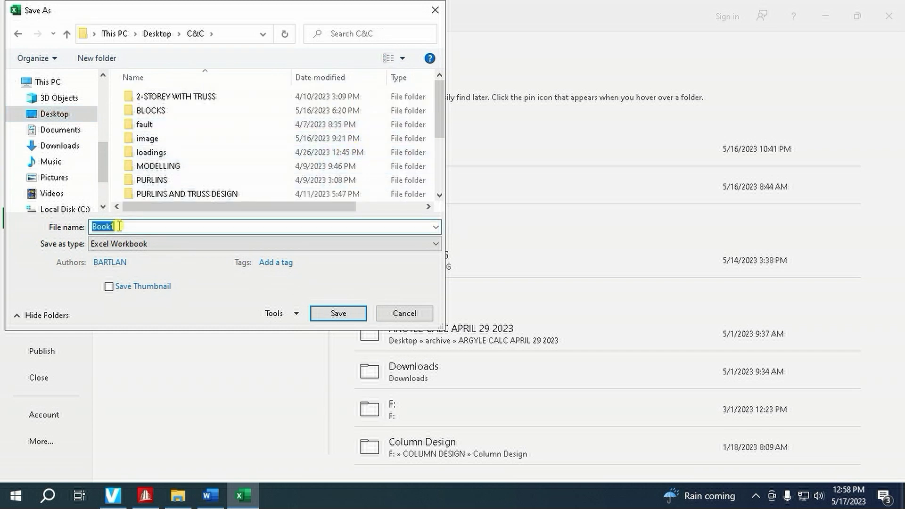
text(Load Transfer)
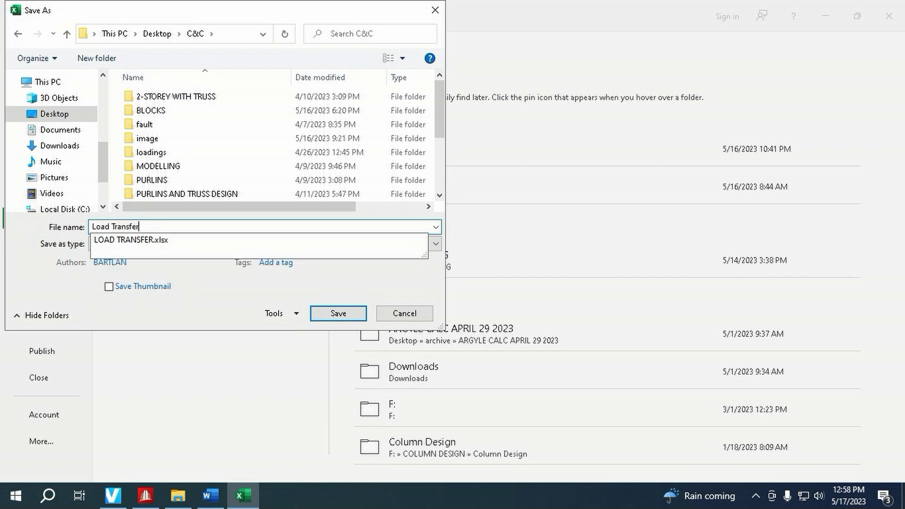
click(153, 227)
text(Transfer)
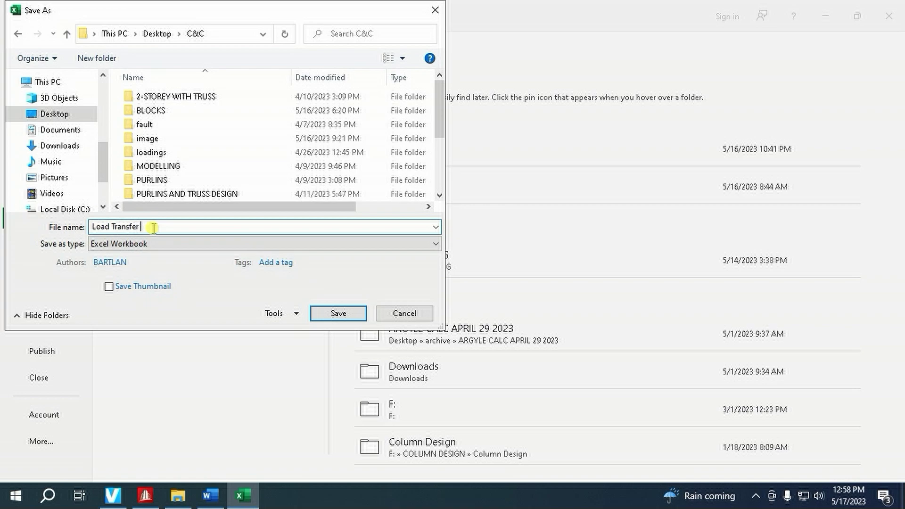